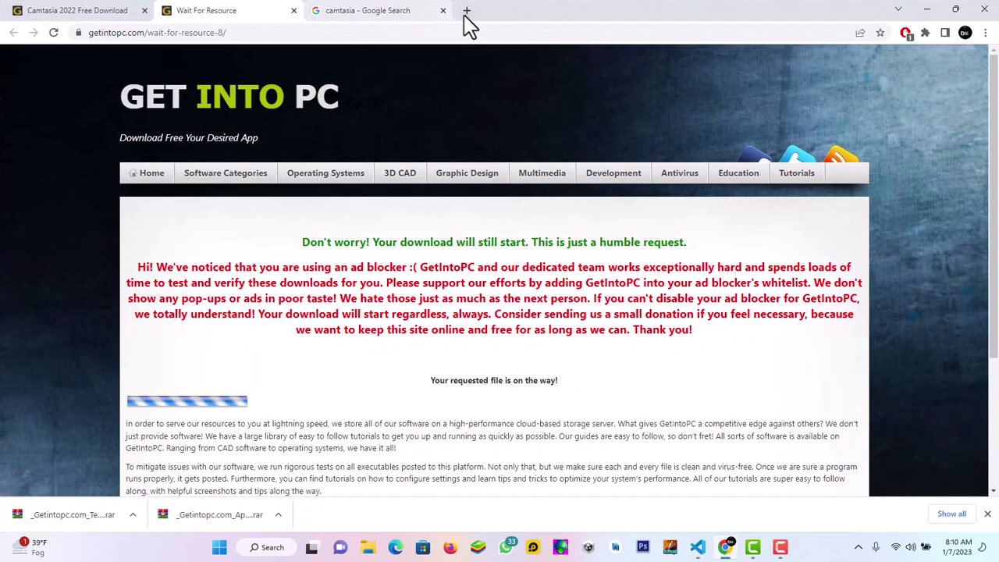
Open a new tab and close the Camtasia download, resource-wait and camtasia search tabs
{"action": "left_click", "coordinate": [466, 10]}
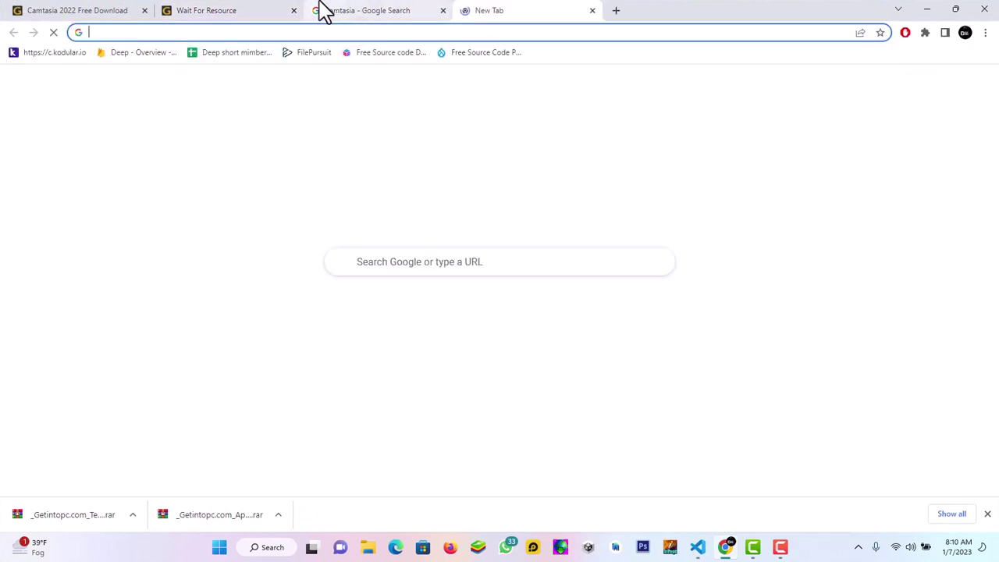
{"action": "left_click", "coordinate": [144, 11]}
{"action": "left_click", "coordinate": [145, 10]}
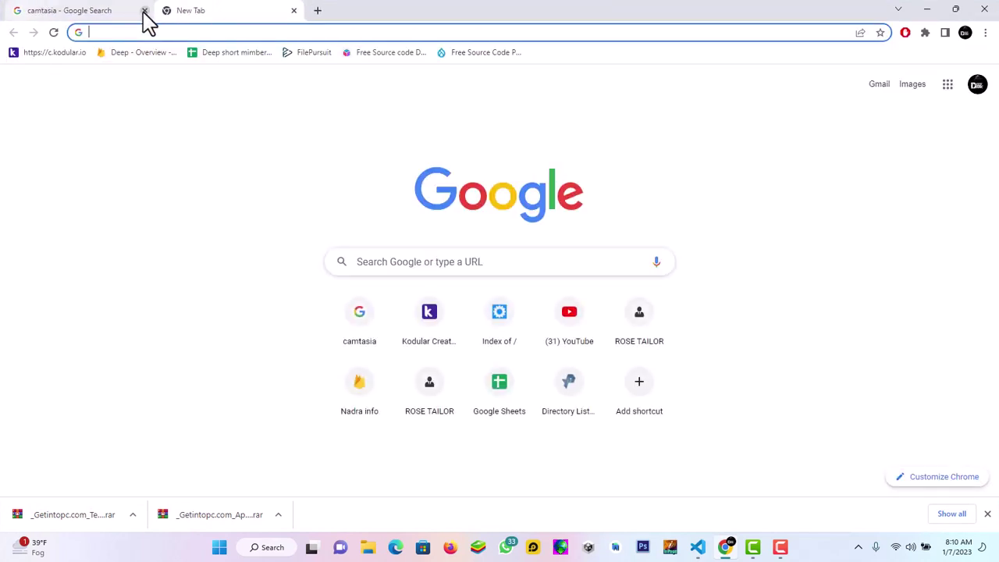
{"action": "left_click", "coordinate": [145, 11]}
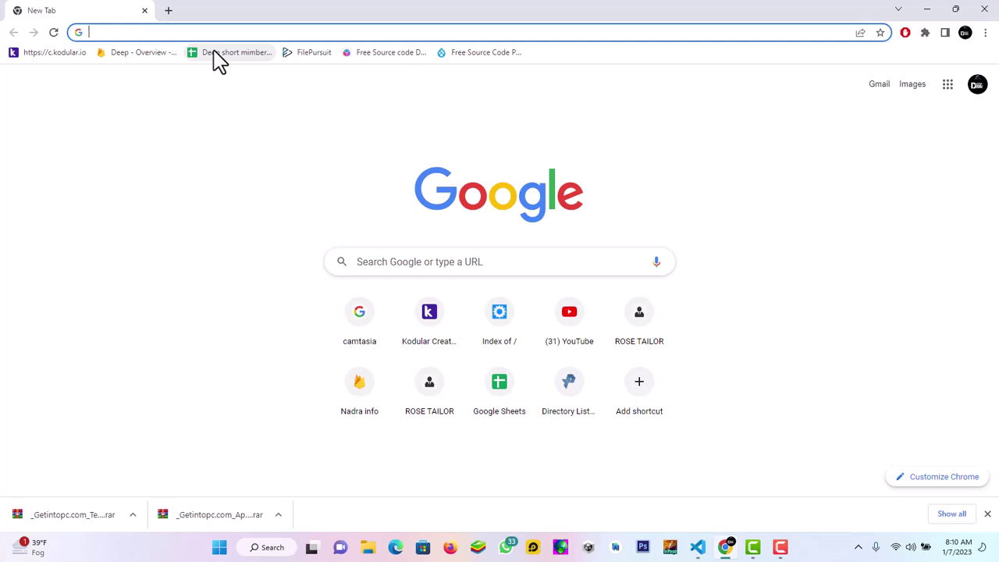
{"action": "left_click", "coordinate": [251, 34]}
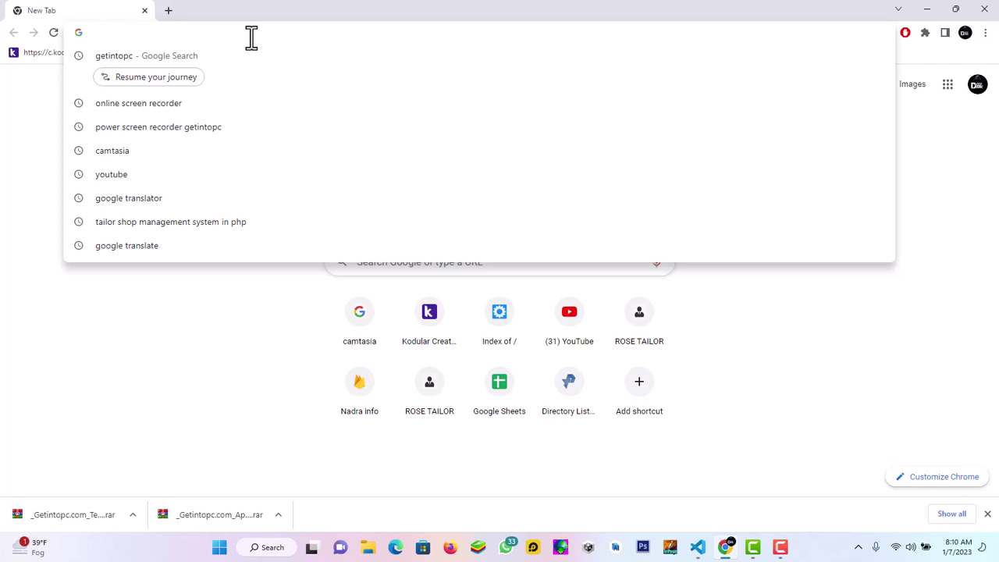
{"action": "type", "text": "lo"}
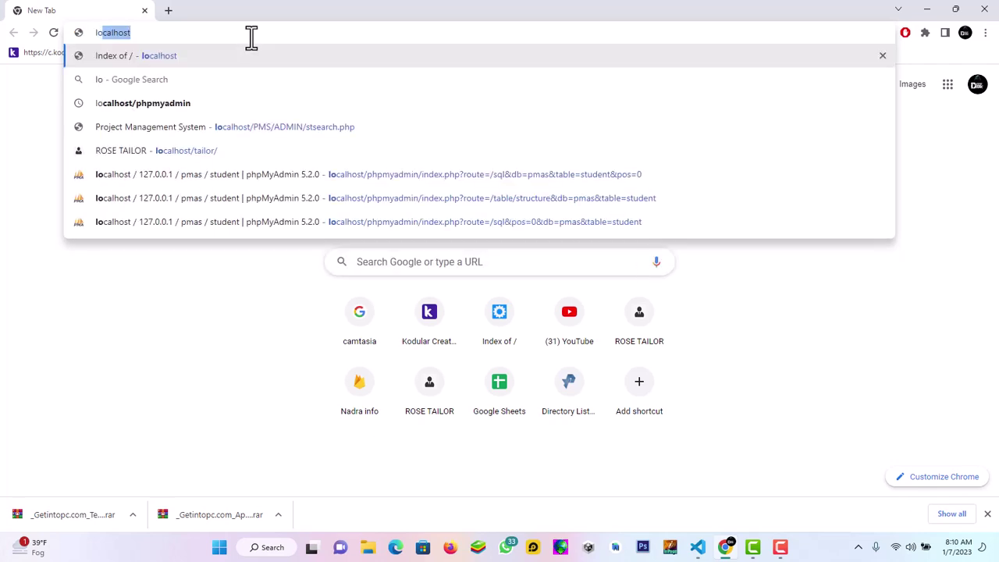
{"action": "key", "text": "Down"}
{"action": "key", "text": "Down"}
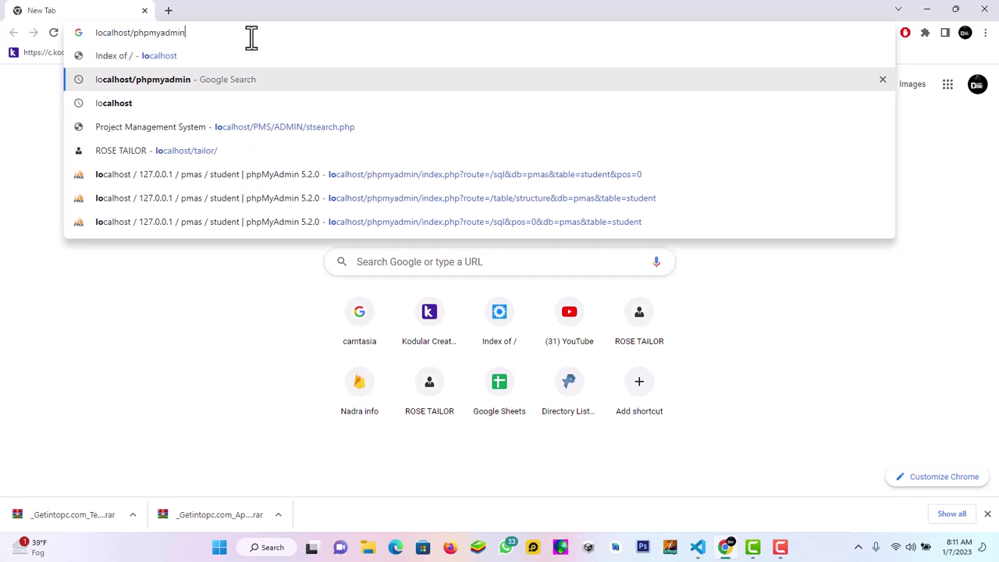
{"action": "key", "text": "Return"}
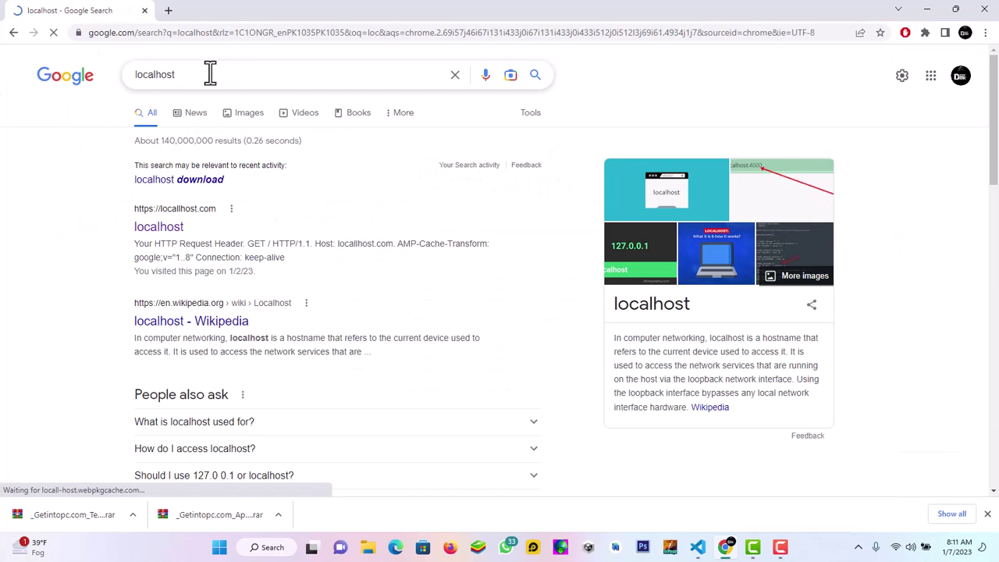
{"action": "left_click", "coordinate": [168, 11]}
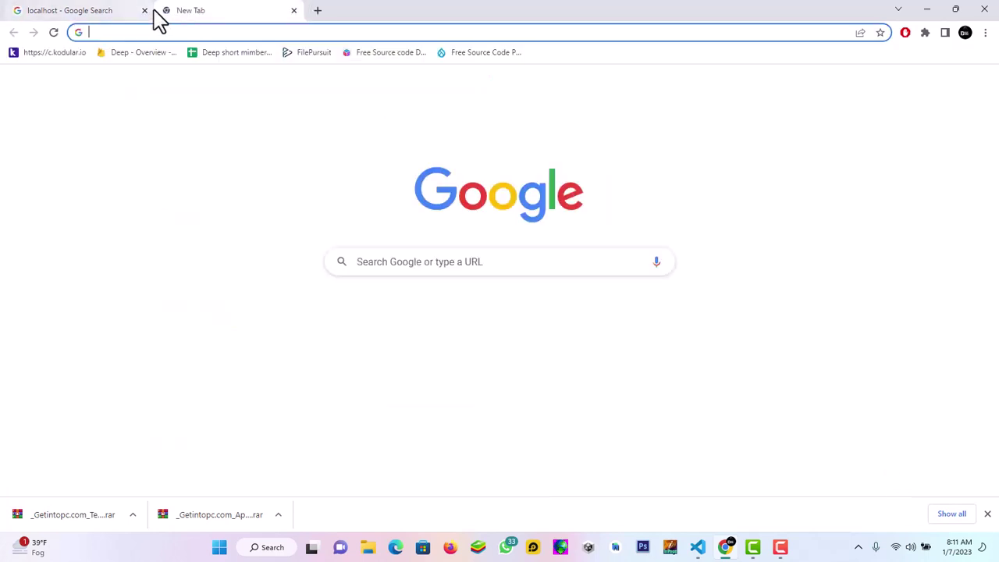
{"action": "left_click", "coordinate": [144, 10]}
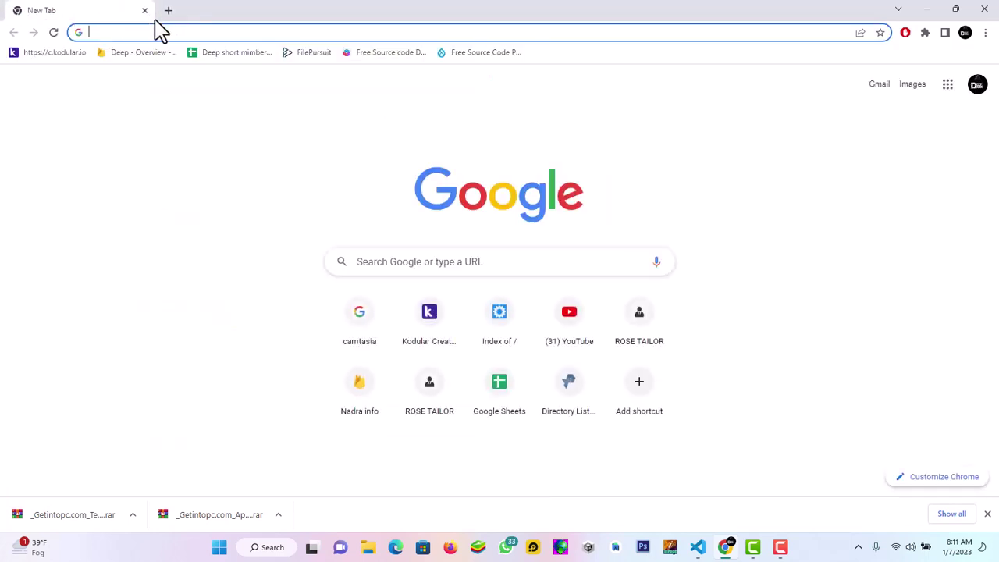
{"action": "left_click", "coordinate": [858, 548]}
{"action": "right_click", "coordinate": [833, 514]}
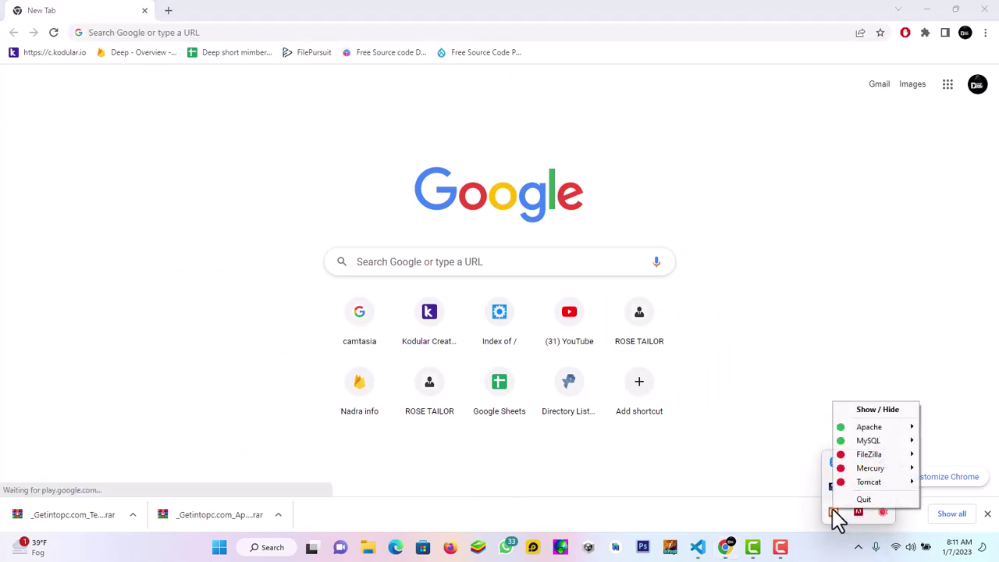
{"action": "left_click", "coordinate": [877, 410]}
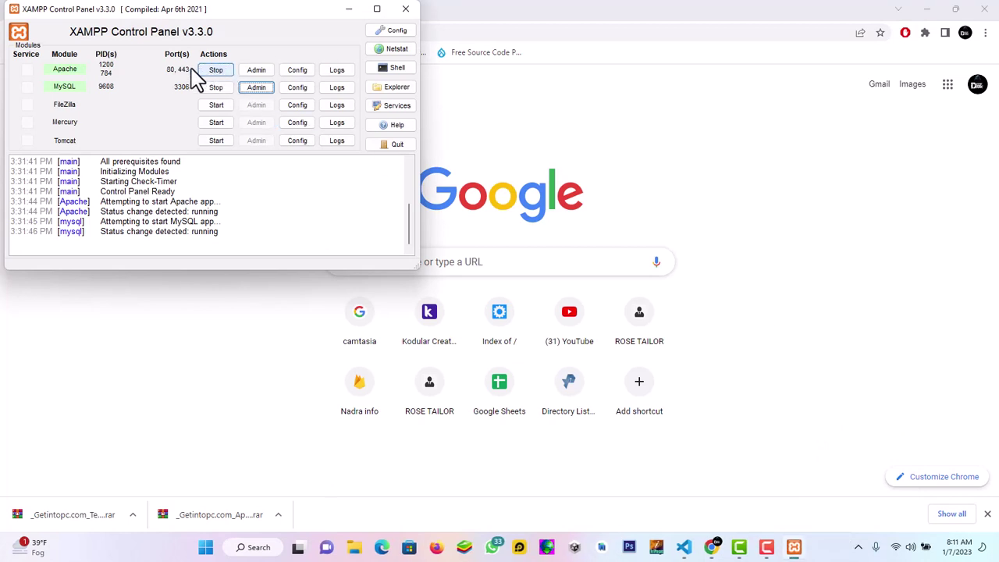
{"action": "left_click", "coordinate": [349, 9]}
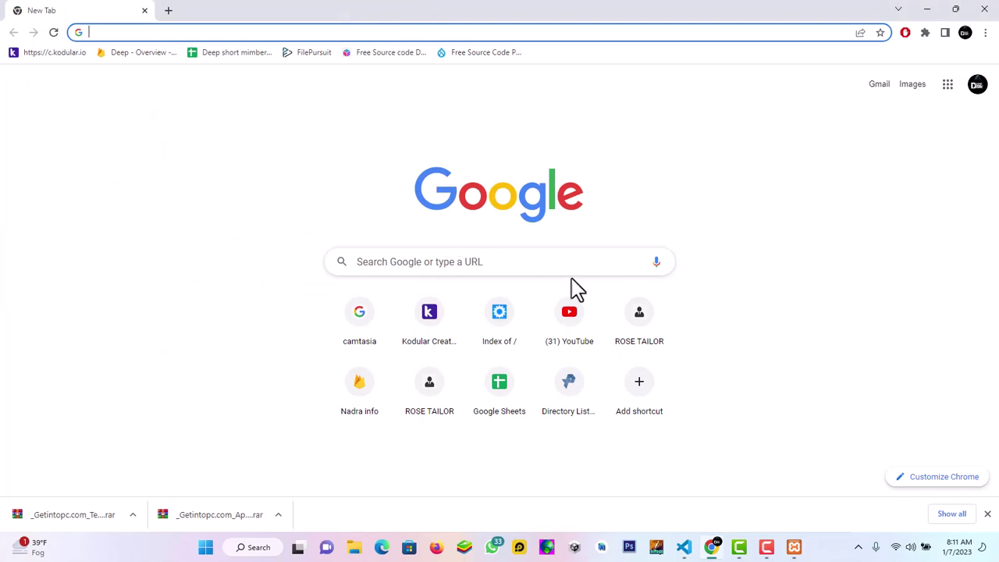
{"action": "left_click", "coordinate": [625, 319]}
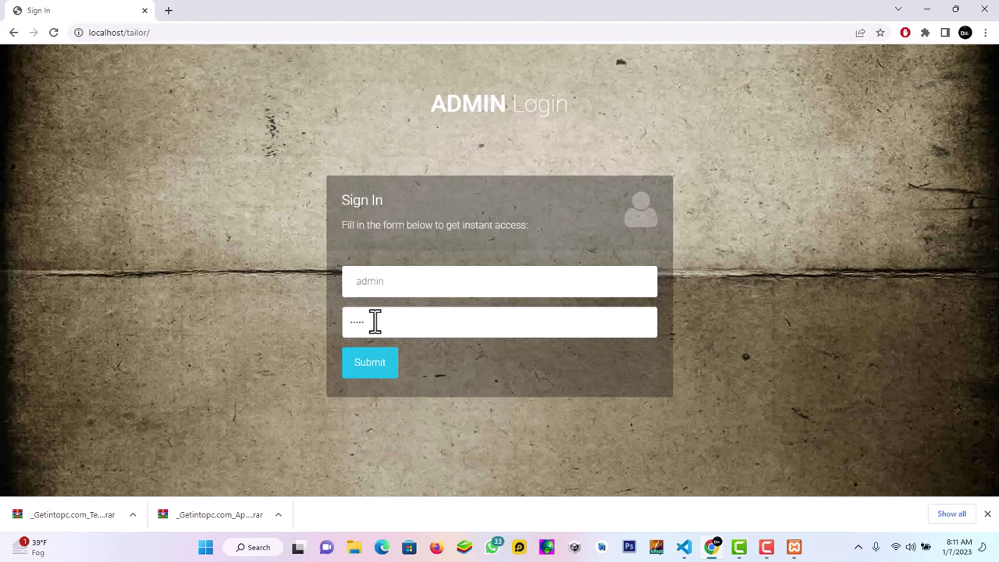
Sign in as admin and dismiss Chrome's password breach and save-password prompts
{"action": "left_click", "coordinate": [377, 373]}
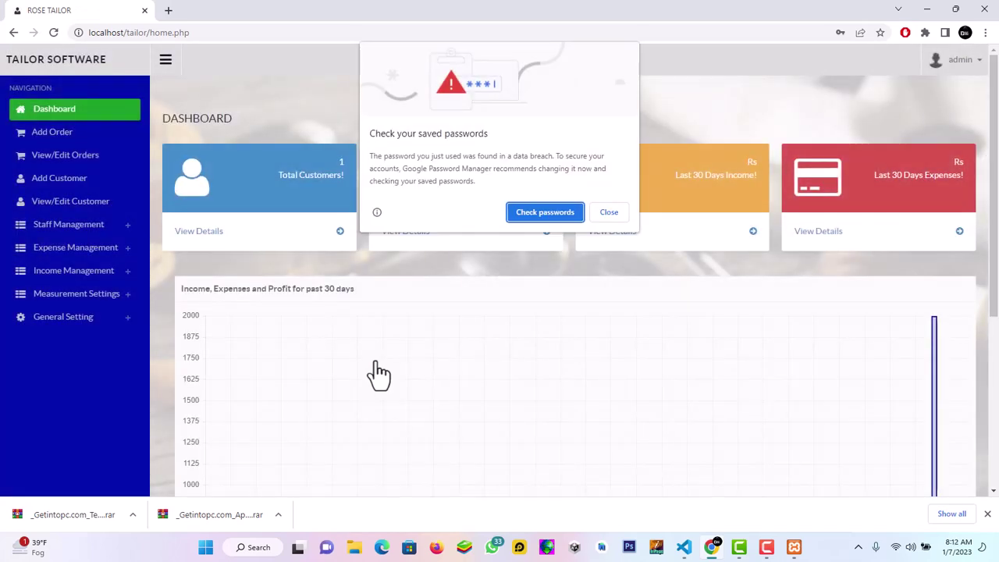
{"action": "left_click", "coordinate": [608, 212]}
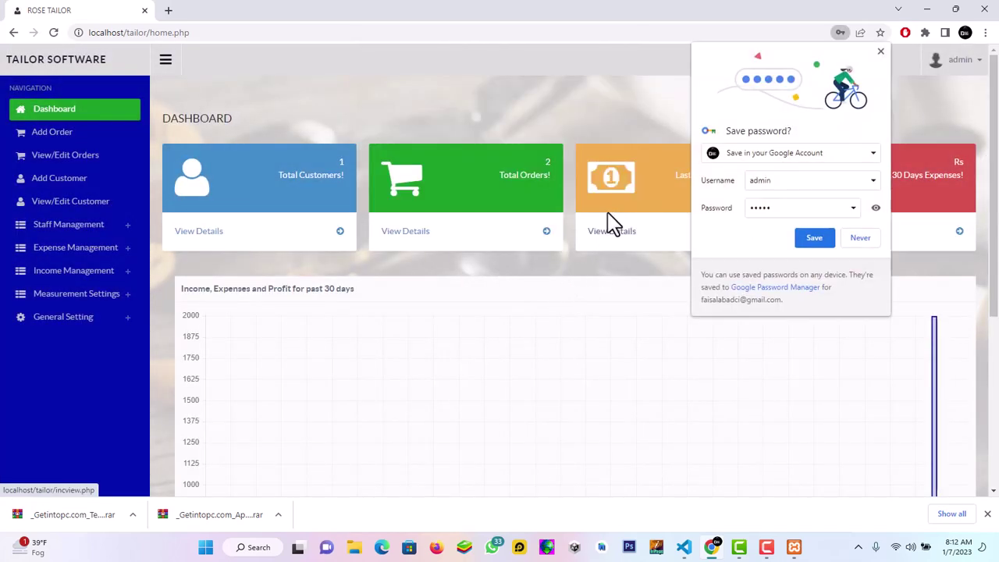
{"action": "left_click", "coordinate": [851, 243]}
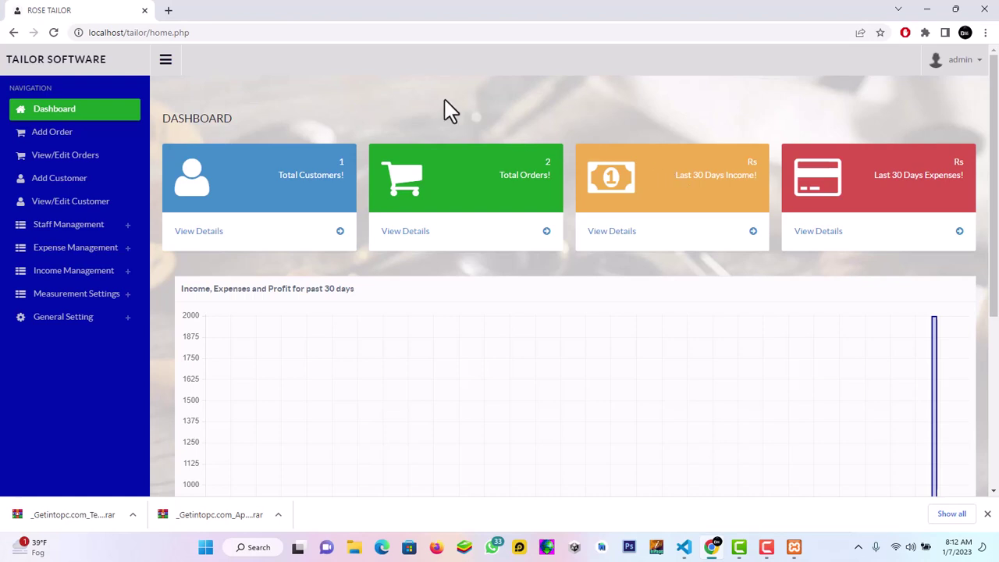
Review the All Customers table, then bring up the blank Add Customer form
{"action": "left_click", "coordinate": [78, 203]}
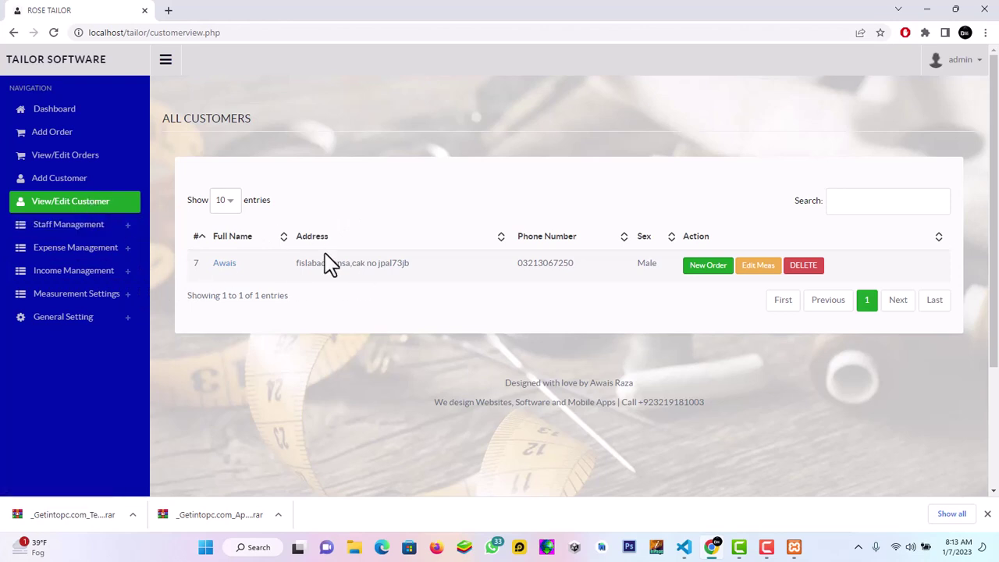
{"action": "left_click", "coordinate": [78, 179]}
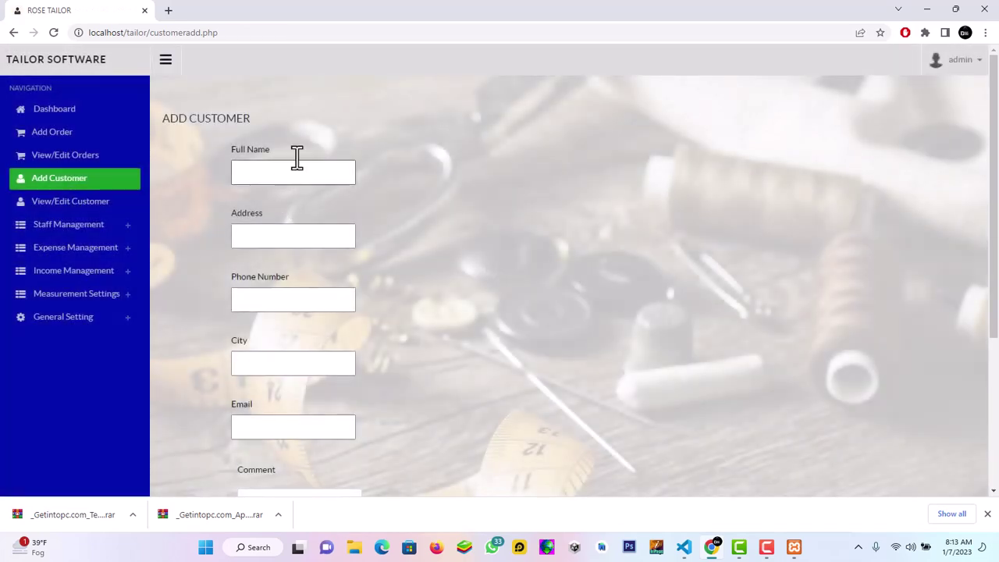
Enter full name 'demo', address 'null' and the customer's phone number
{"action": "left_click", "coordinate": [301, 168]}
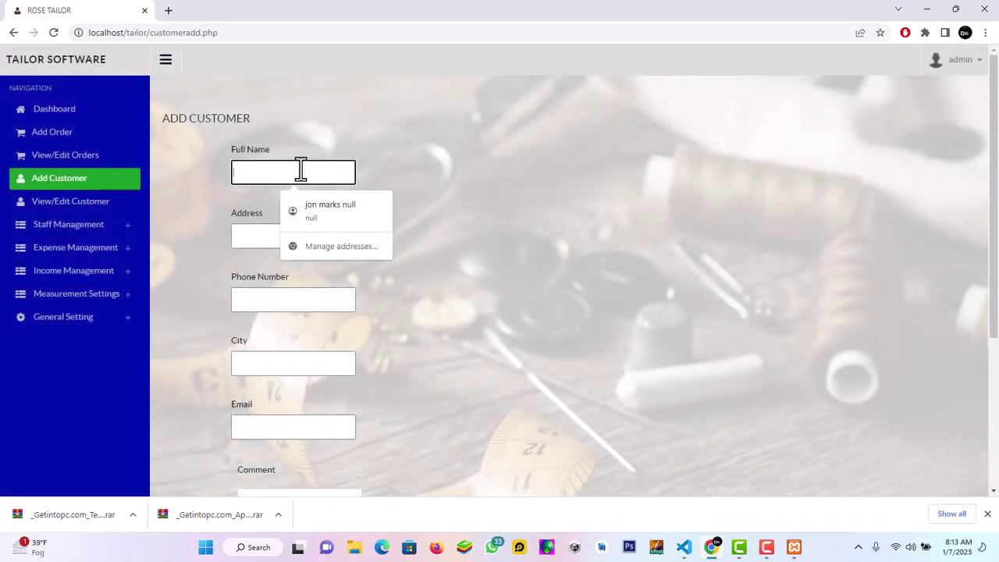
{"action": "type", "text": "demo"}
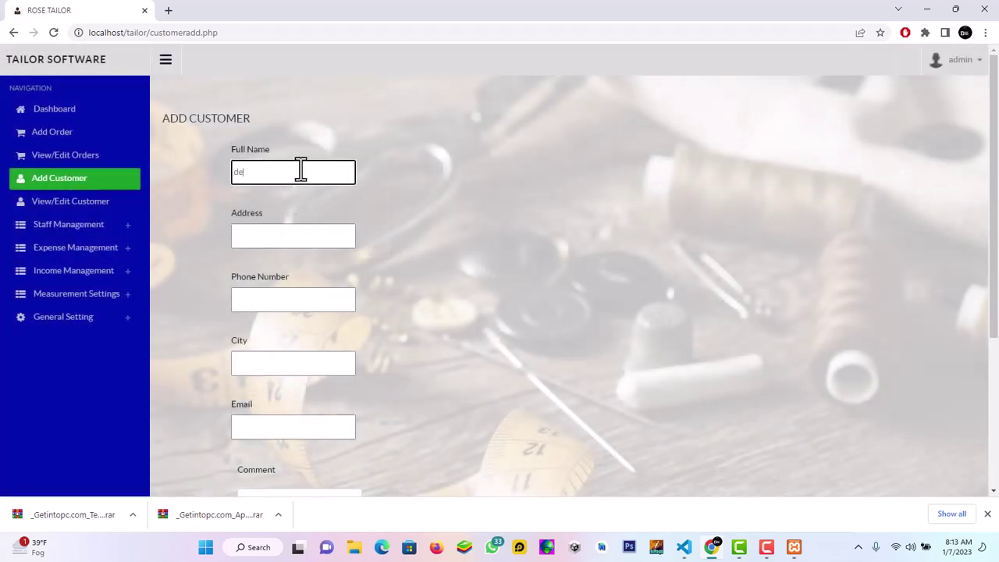
{"action": "left_click", "coordinate": [291, 238]}
{"action": "type", "text": "nu"}
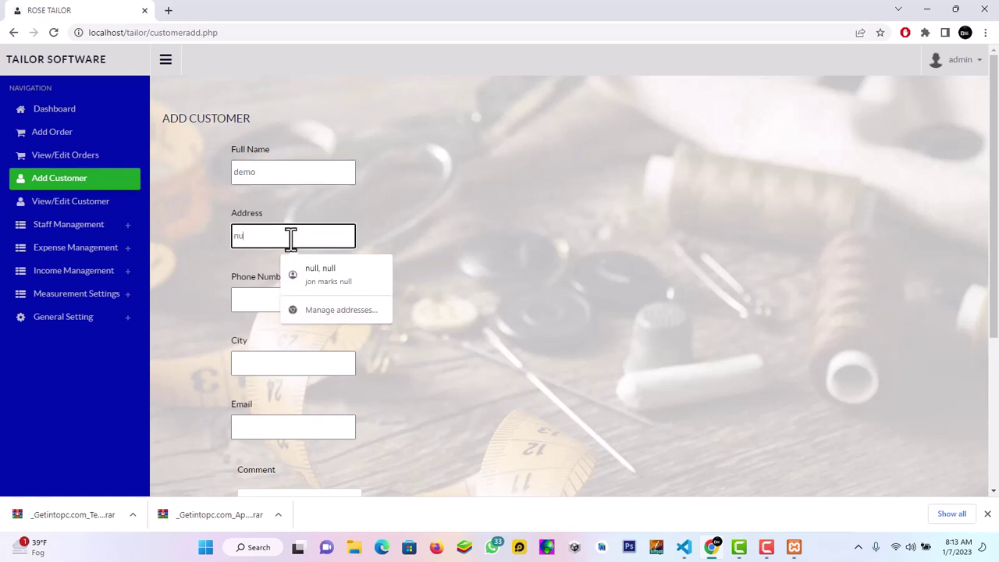
{"action": "type", "text": "ll"}
{"action": "left_click", "coordinate": [261, 295]}
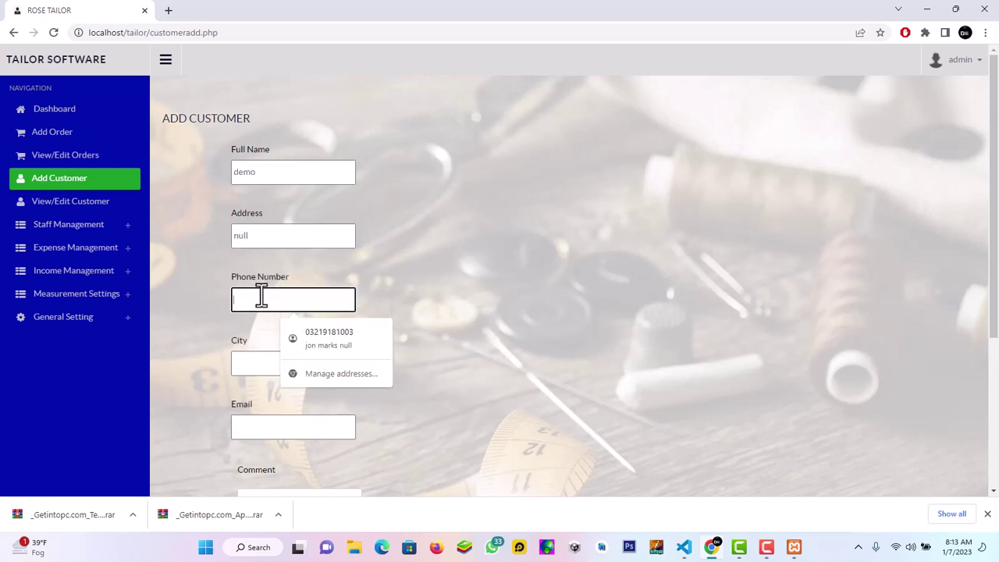
Set city to 'null', fill in the customer's e-mail, and keep Sex as Male
{"action": "left_click", "coordinate": [253, 363]}
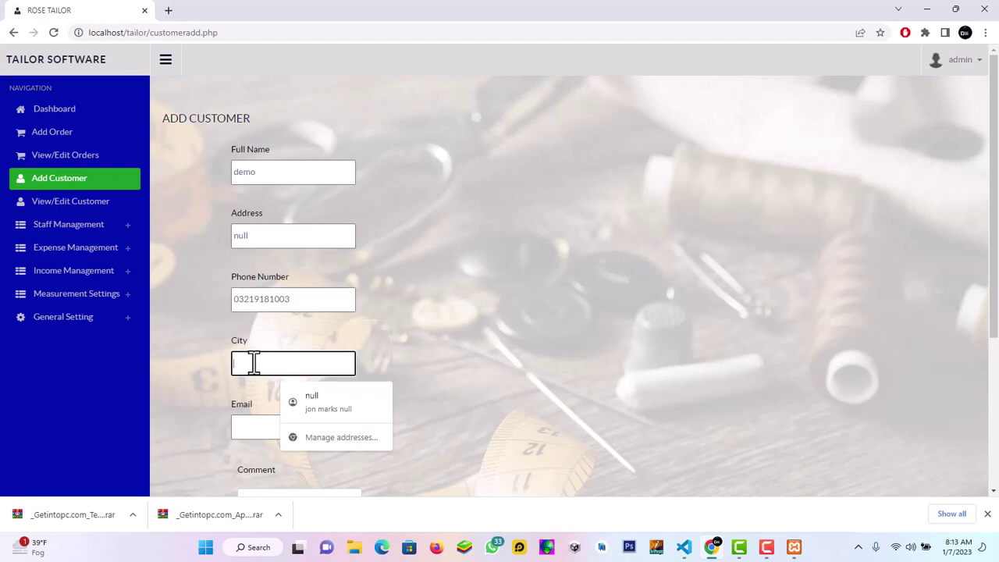
{"action": "type", "text": "null"}
{"action": "left_click", "coordinate": [263, 429]}
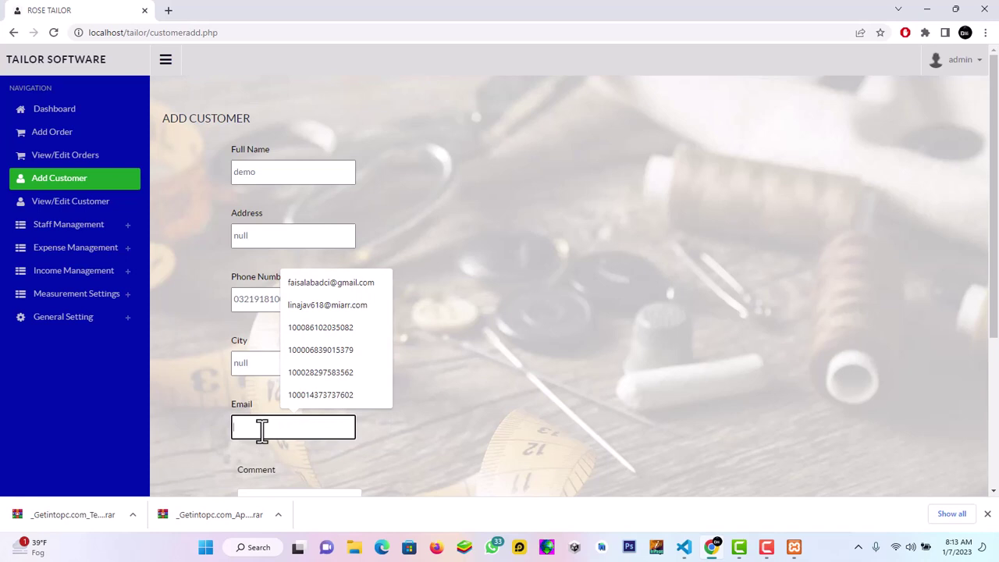
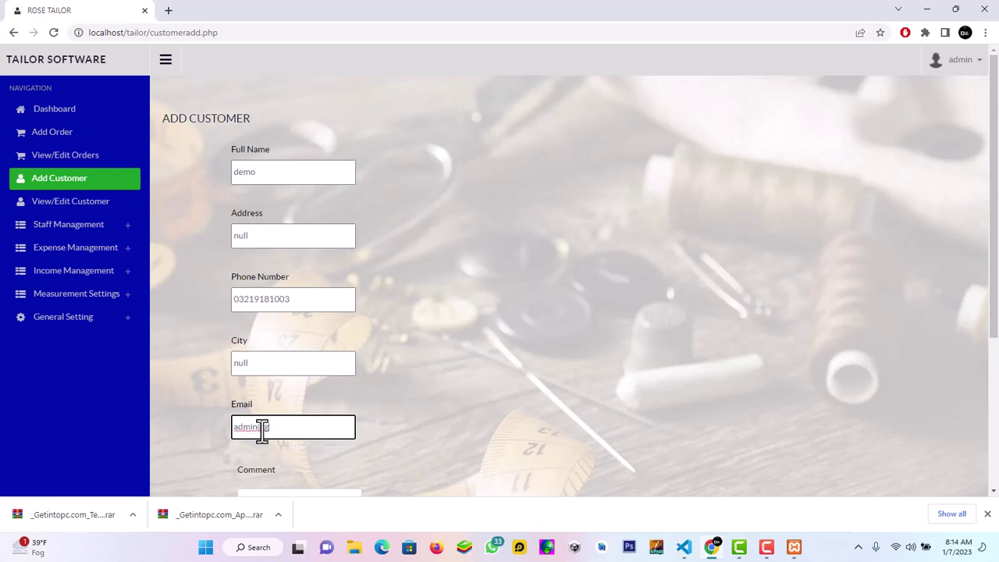
{"action": "left_click", "coordinate": [781, 337]}
{"action": "left_click_drag", "start_coordinate": [994, 248], "coordinate": [997, 354]}
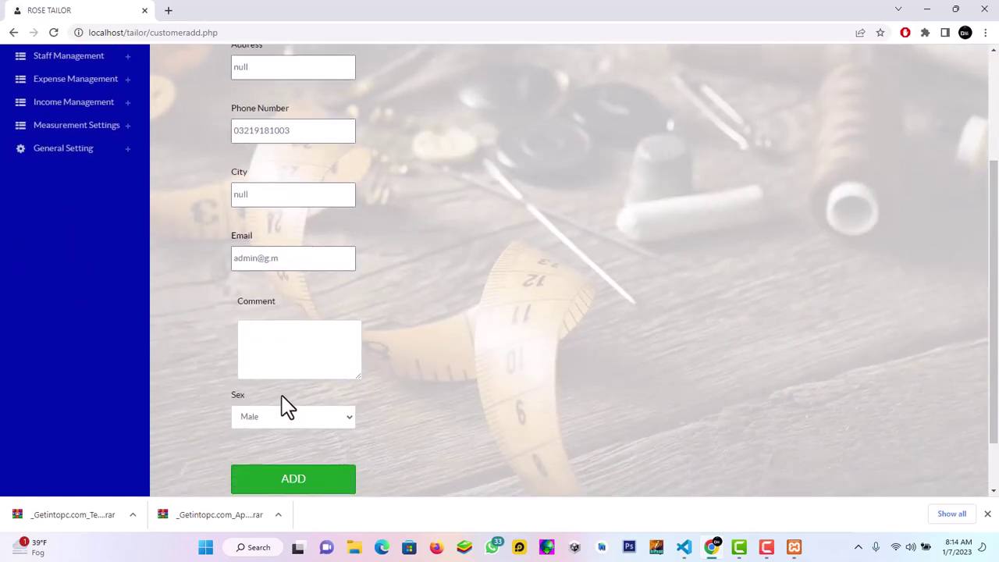
{"action": "left_click", "coordinate": [285, 416]}
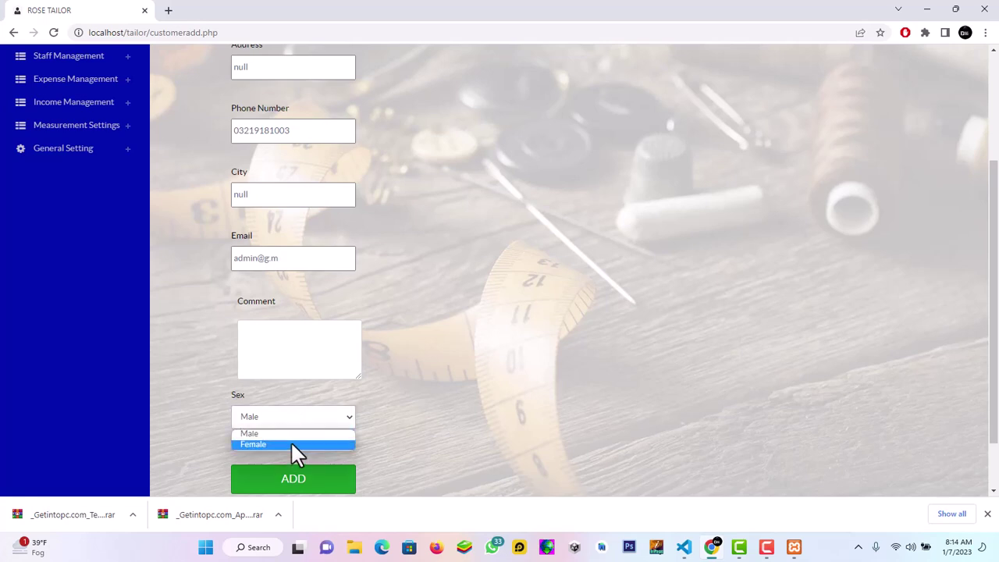
{"action": "left_click", "coordinate": [287, 434]}
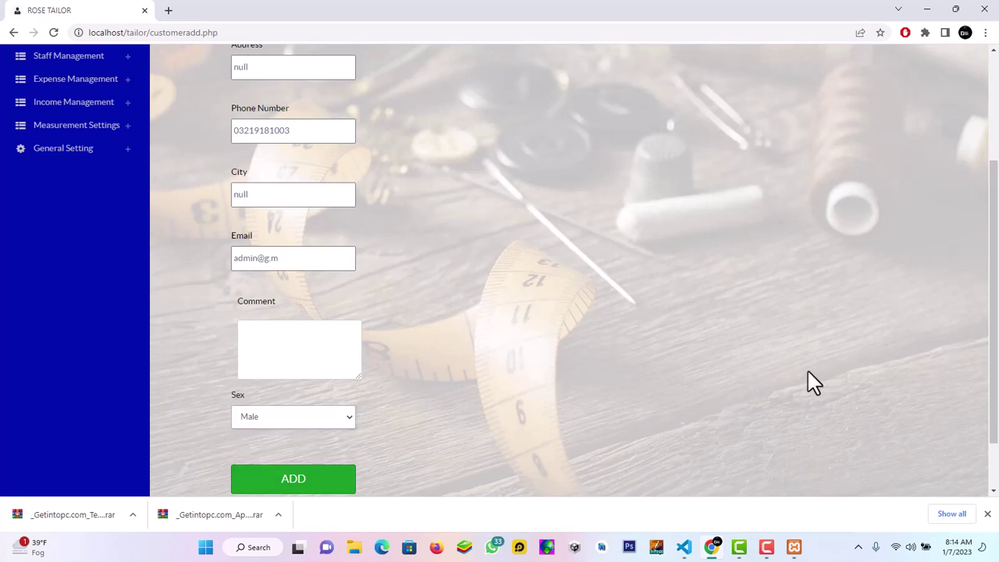
{"action": "left_click_drag", "start_coordinate": [998, 225], "coordinate": [997, 272]}
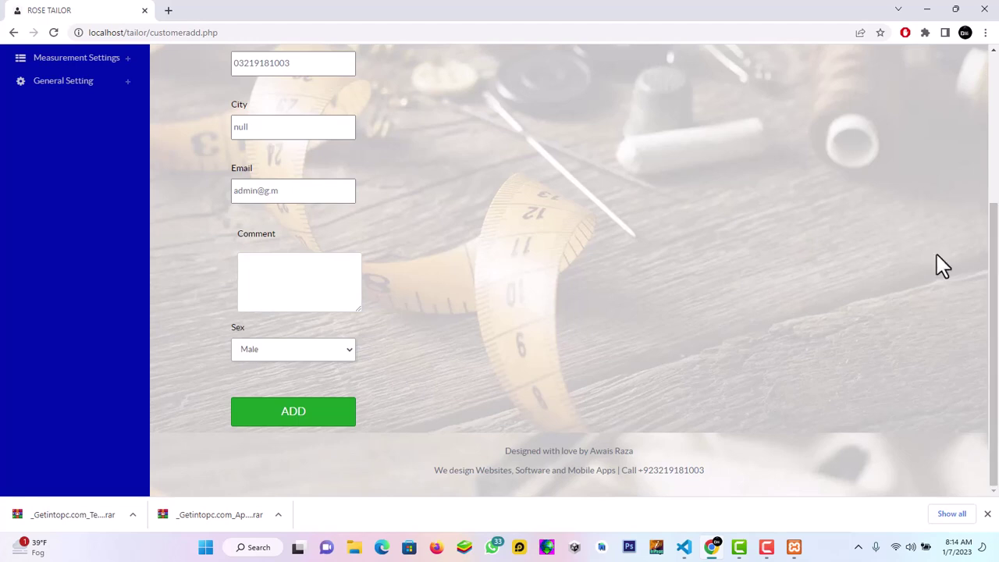
Save customer demo and expand Measurement Settings in the sidebar
{"action": "left_click", "coordinate": [285, 426]}
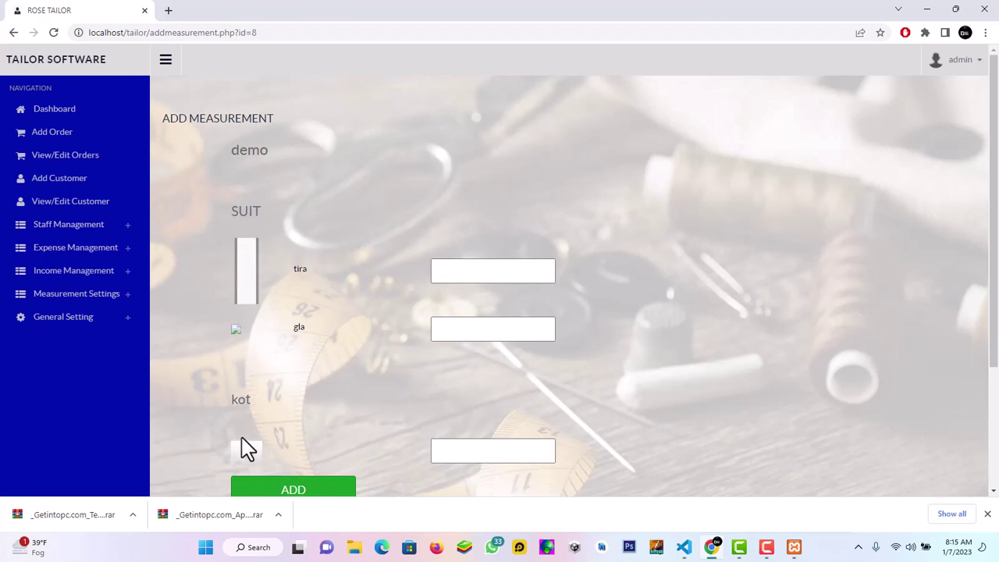
{"action": "left_click", "coordinate": [89, 302]}
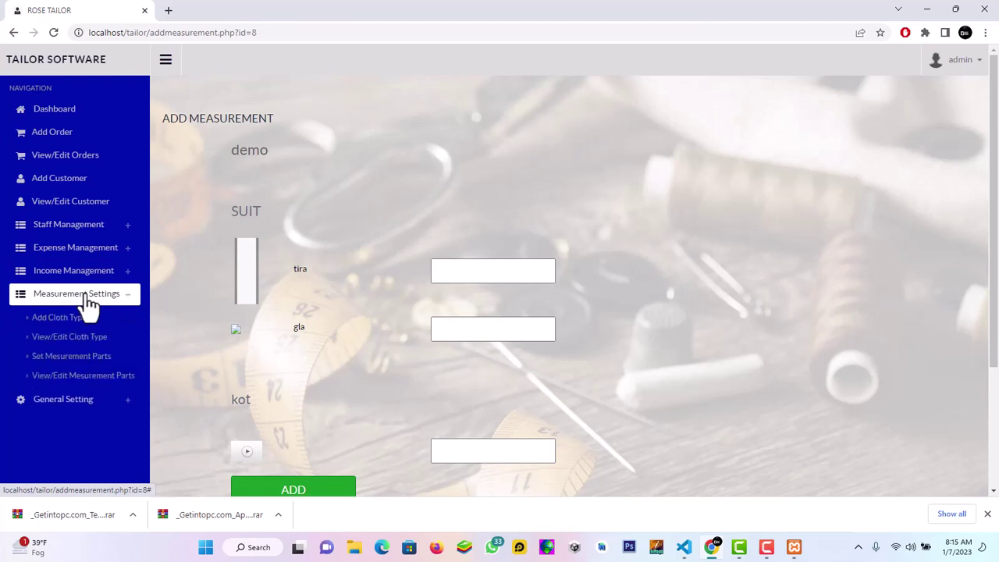
Start a new SUIT measurement part named 'arm' on the Set Measurement Parts page
{"action": "left_click", "coordinate": [72, 357]}
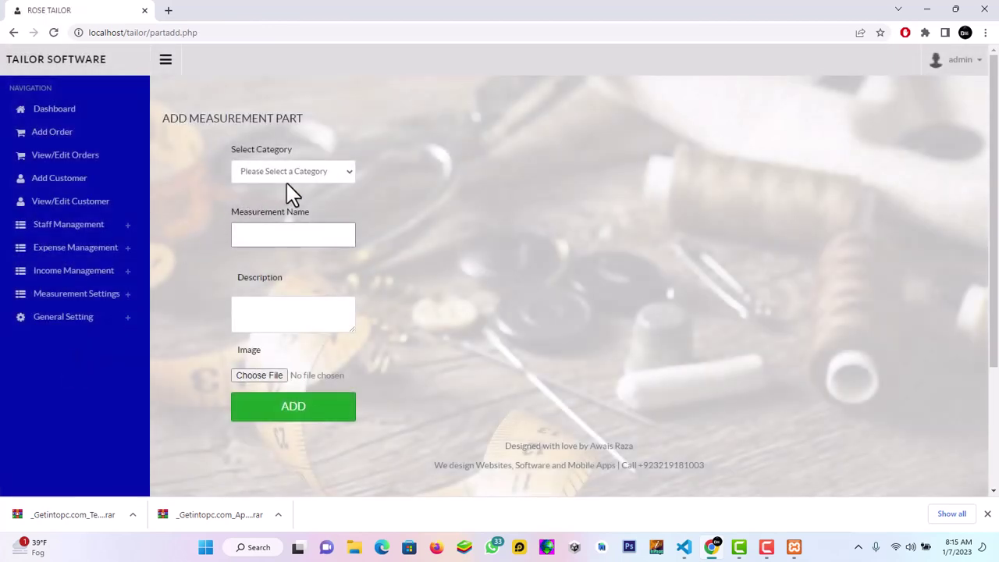
{"action": "left_click", "coordinate": [292, 176]}
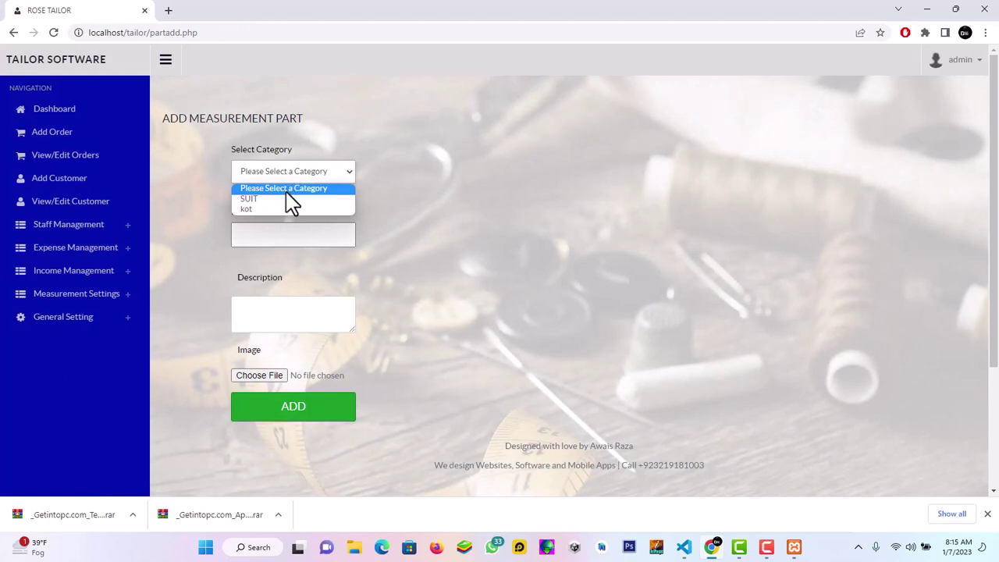
{"action": "left_click", "coordinate": [292, 201]}
{"action": "left_click", "coordinate": [290, 234]}
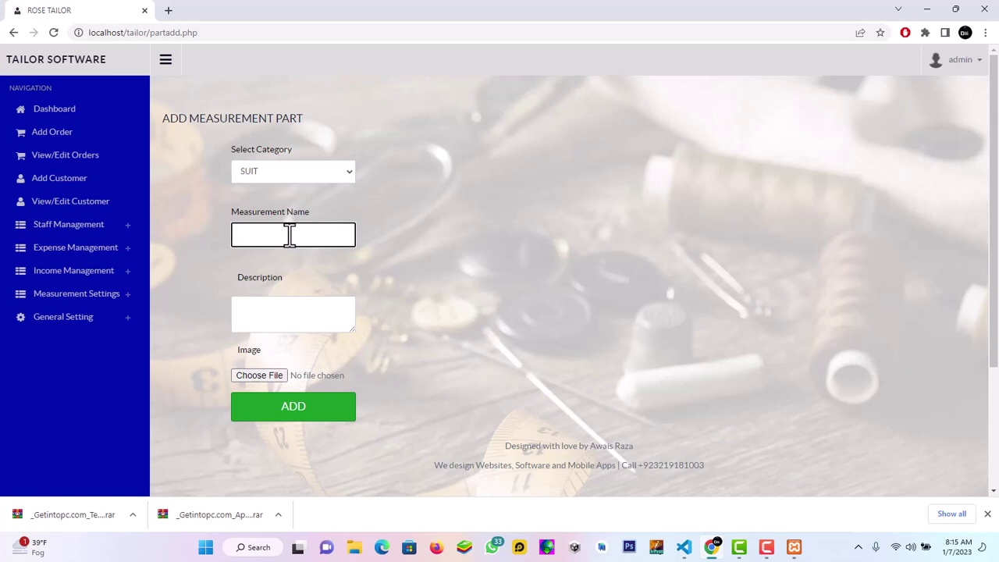
{"action": "type", "text": "arm"}
Attach droparrows.png from tailor/images, save the arm part, and go to the customer list
{"action": "left_click", "coordinate": [268, 377]}
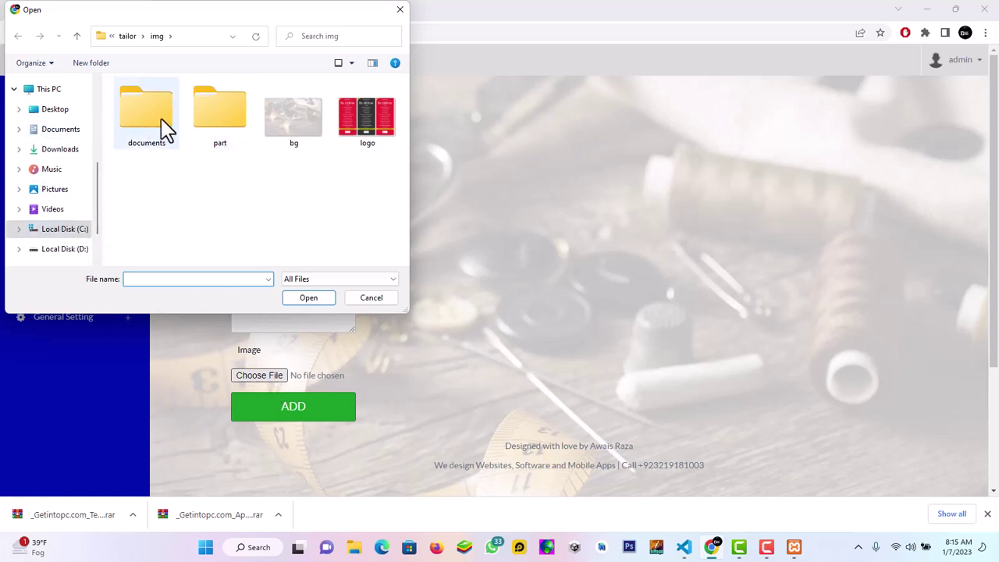
{"action": "left_click", "coordinate": [127, 36]}
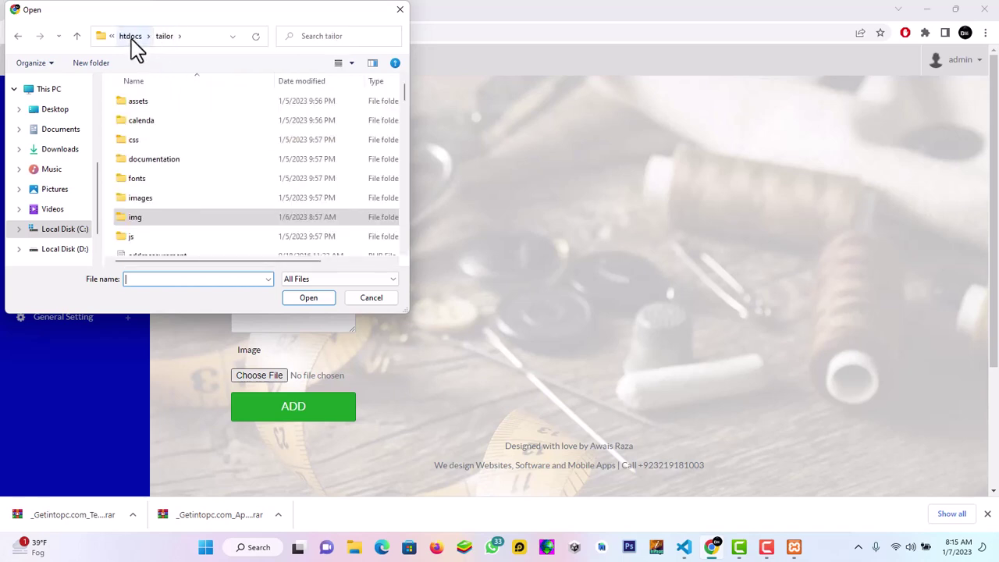
{"action": "double_click", "coordinate": [154, 199]}
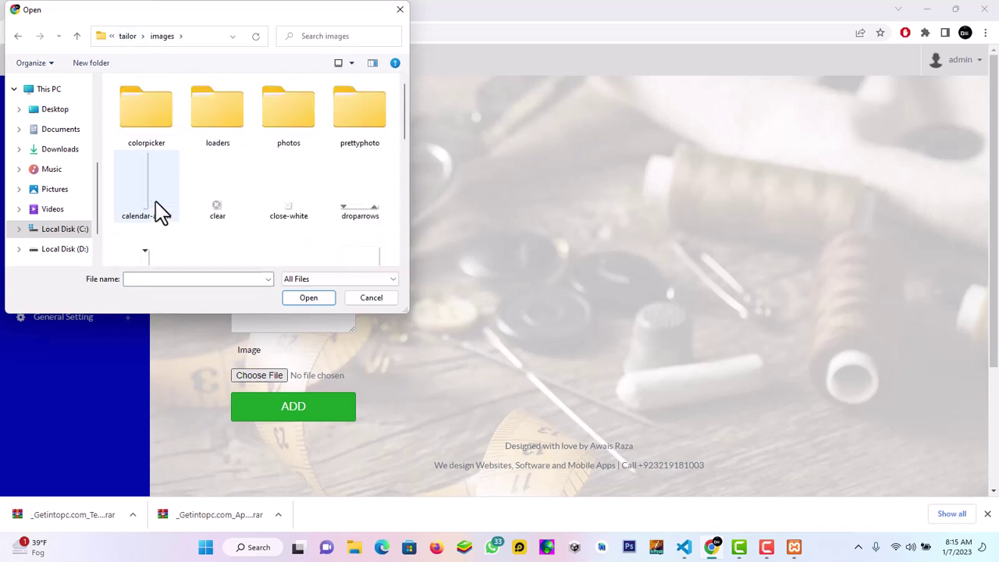
{"action": "left_click", "coordinate": [351, 214]}
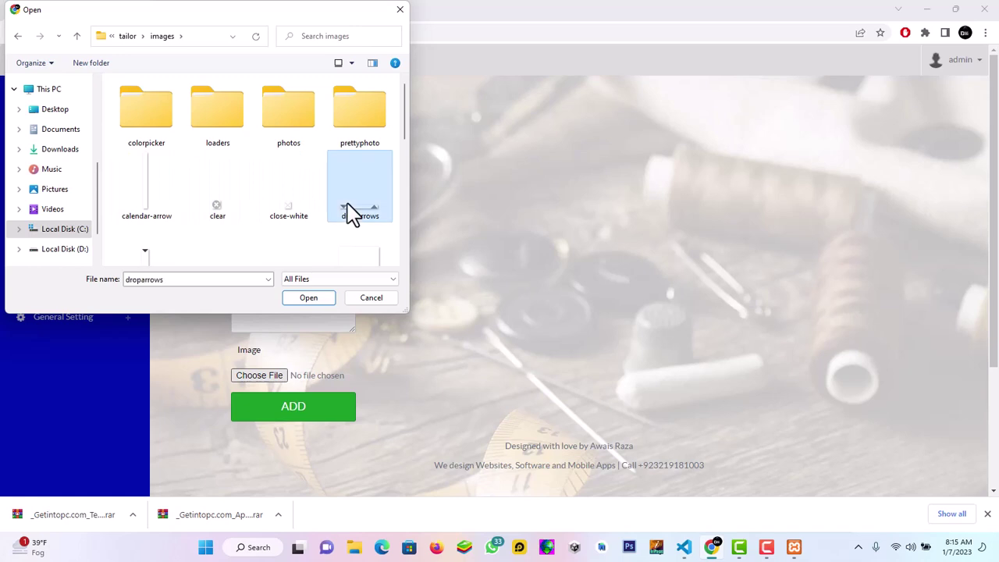
{"action": "left_click", "coordinate": [309, 298]}
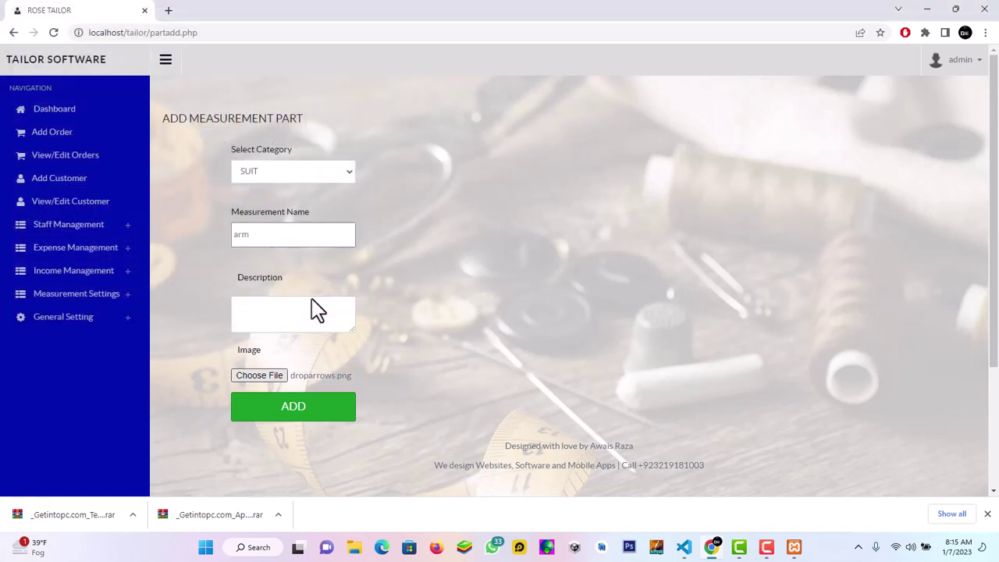
{"action": "left_click", "coordinate": [326, 426]}
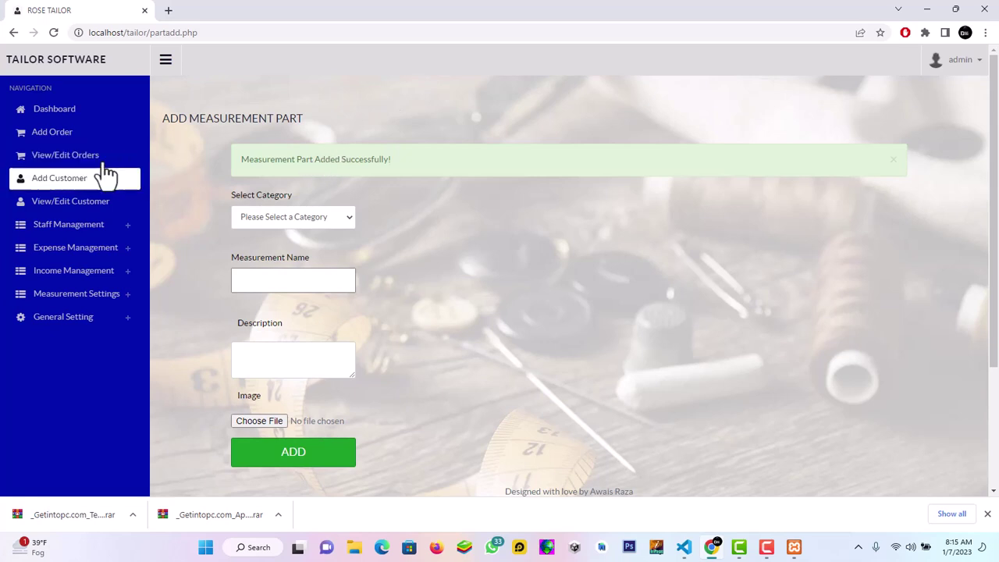
{"action": "left_click", "coordinate": [81, 222]}
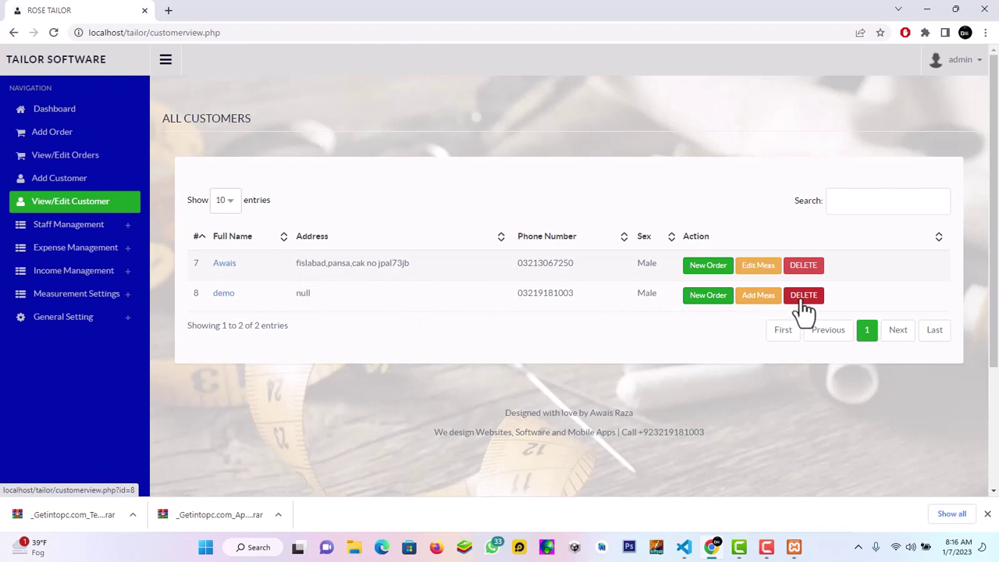
{"action": "left_click", "coordinate": [893, 201]}
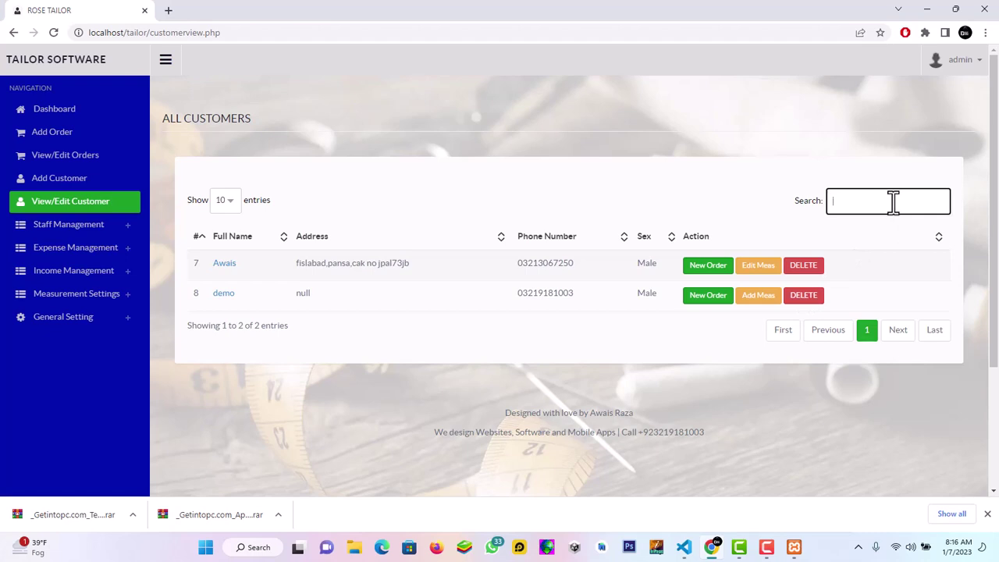
{"action": "type", "text": "awais"}
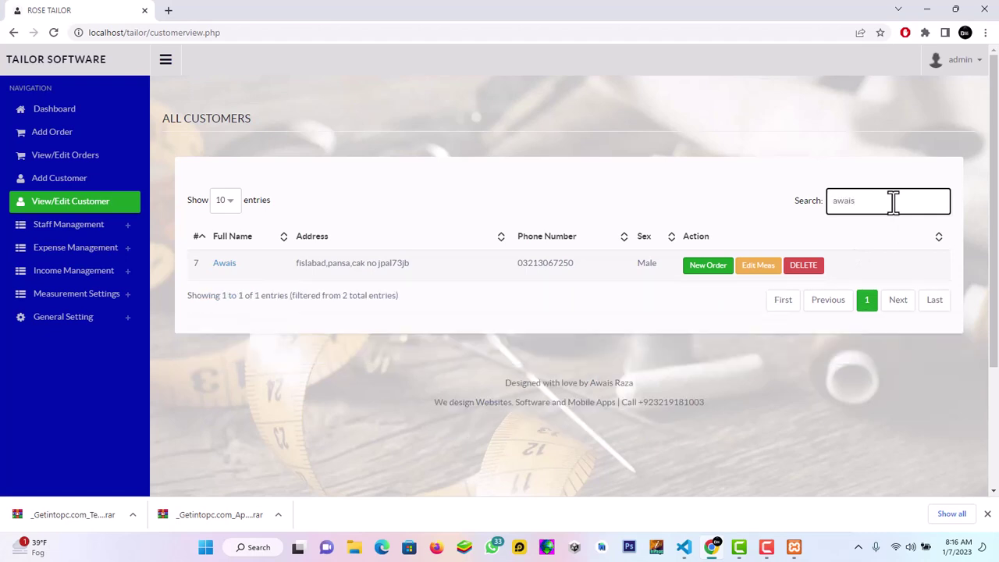
{"action": "key", "text": "BackSpace"}
{"action": "key", "text": "BackSpace"}
{"action": "key", "text": "BackSpace"}
{"action": "key", "text": "BackSpace"}
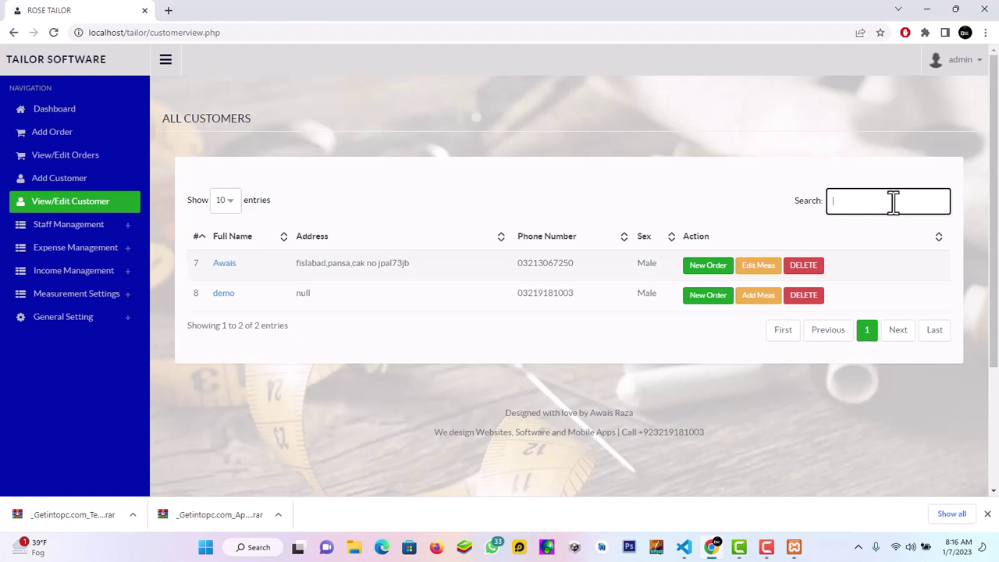
{"action": "type", "text": "null"}
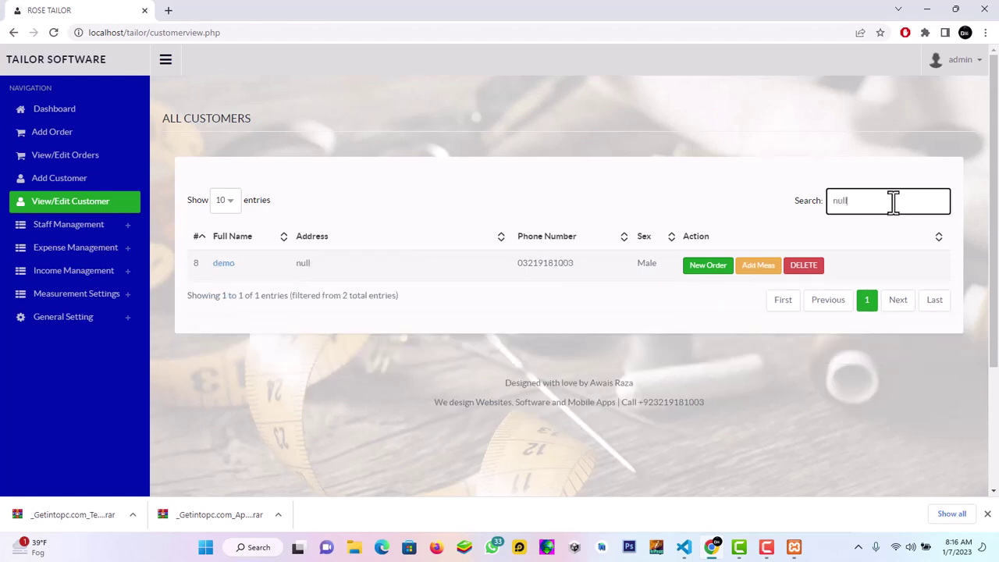
{"action": "key", "text": "BackSpace"}
{"action": "key", "text": "BackSpace"}
{"action": "key", "text": "BackSpace"}
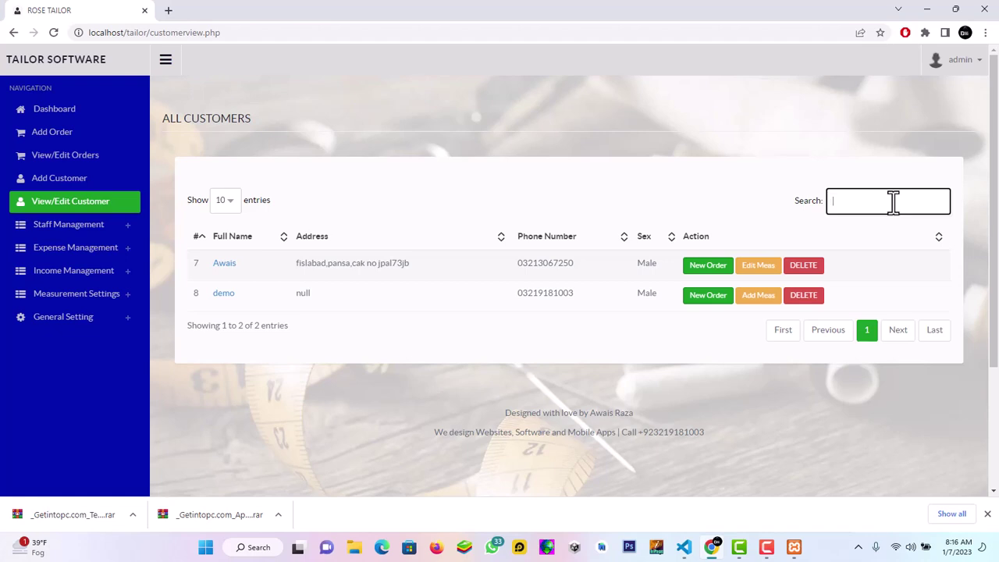
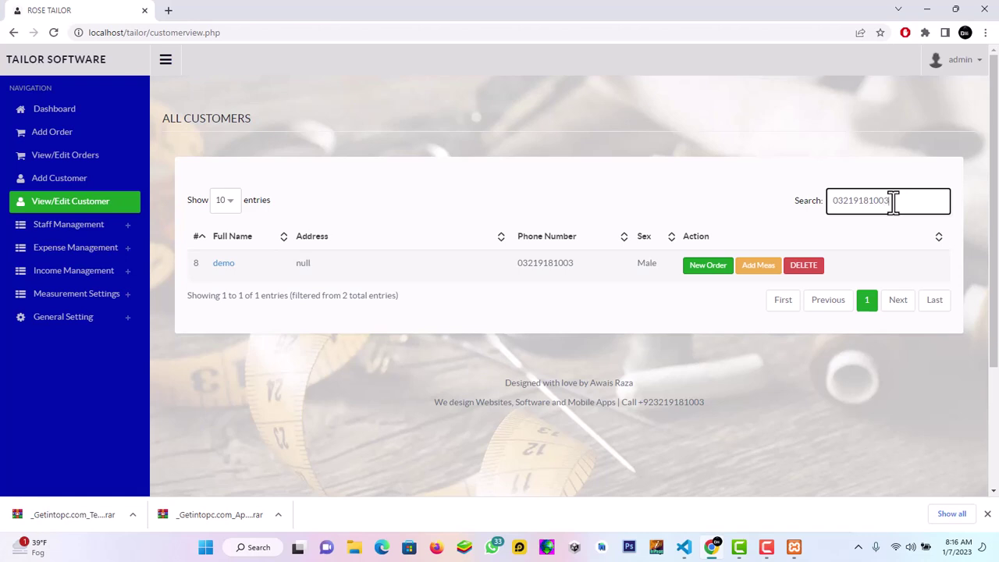
{"action": "left_click_drag", "start_coordinate": [892, 201], "coordinate": [829, 199]}
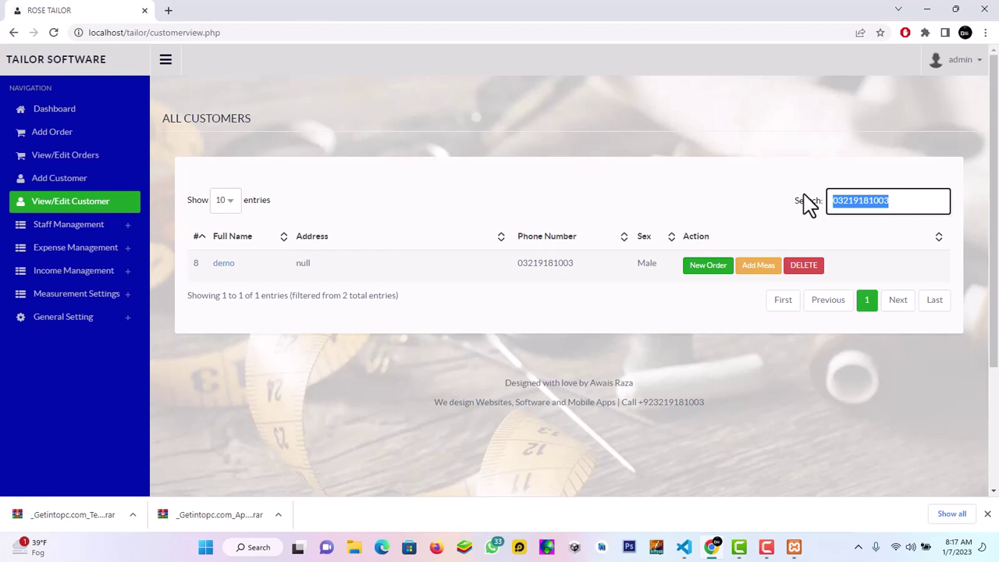
{"action": "key", "text": "BackSpace"}
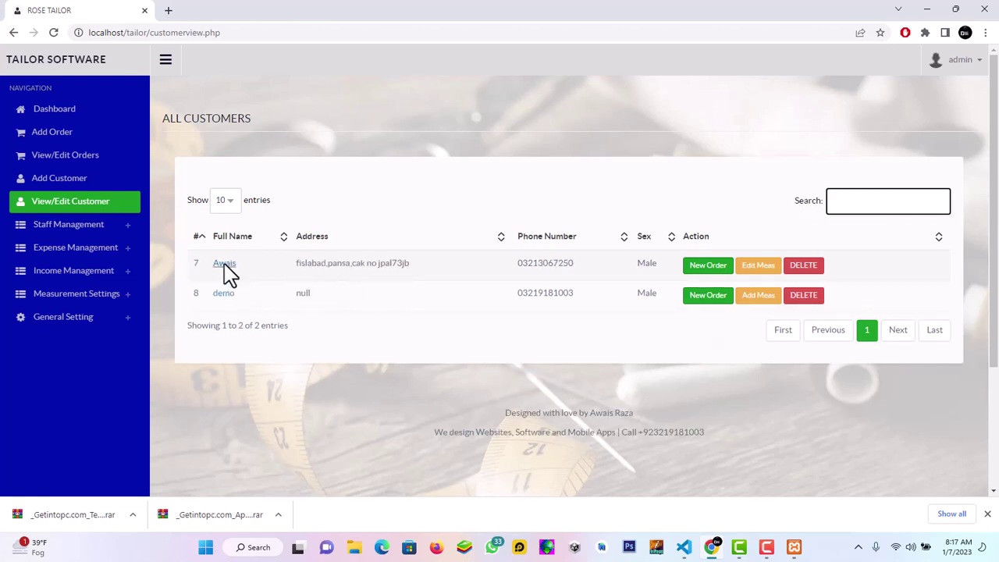
{"action": "type", "text": "8"}
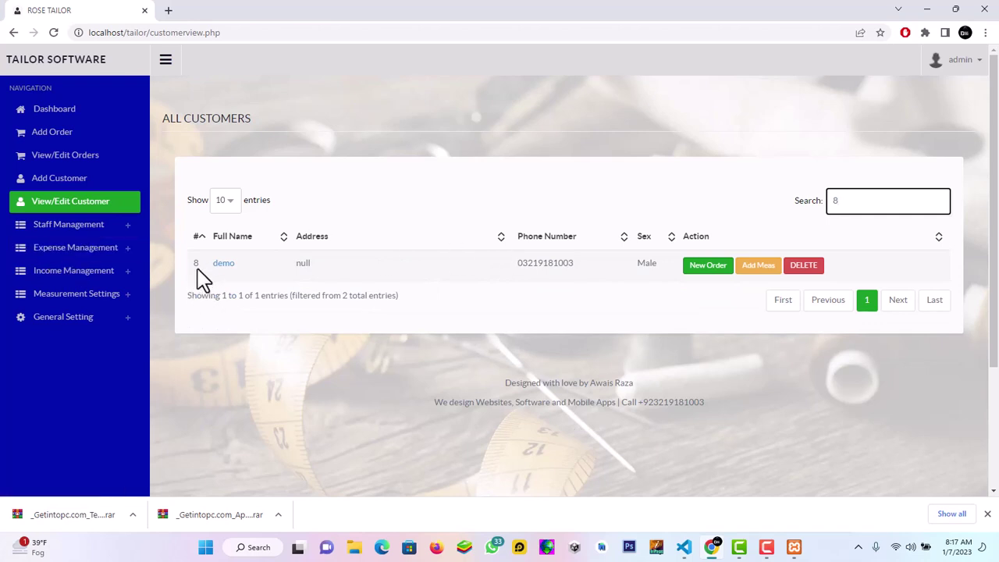
{"action": "key", "text": "BackSpace"}
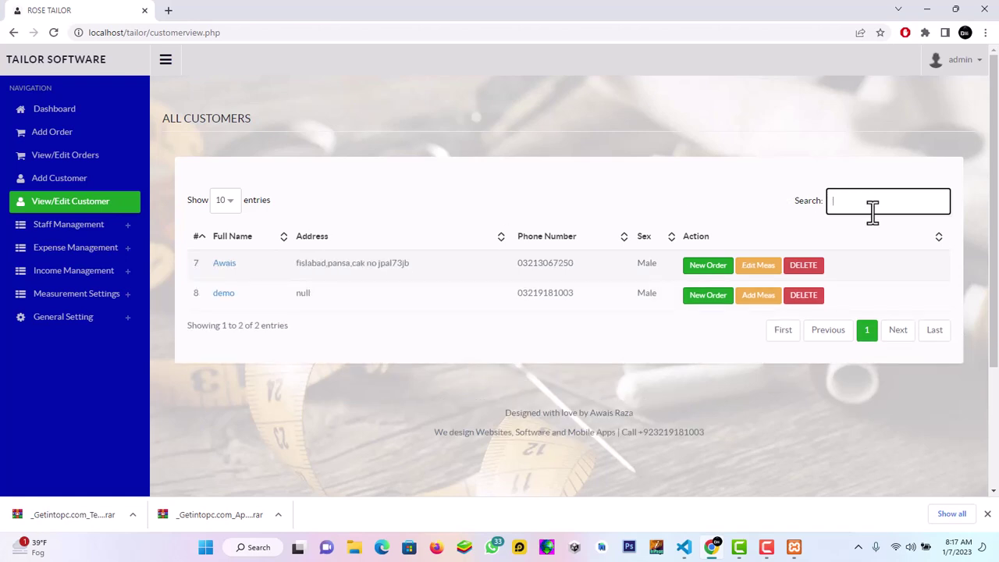
{"action": "type", "text": "male"}
{"action": "key", "text": "BackSpace"}
{"action": "key", "text": "BackSpace"}
{"action": "key", "text": "BackSpace"}
{"action": "key", "text": "BackSpace"}
Enter demo's SUIT measurements tira 20, gla 15 and arm 24, and save them
{"action": "left_click", "coordinate": [750, 303]}
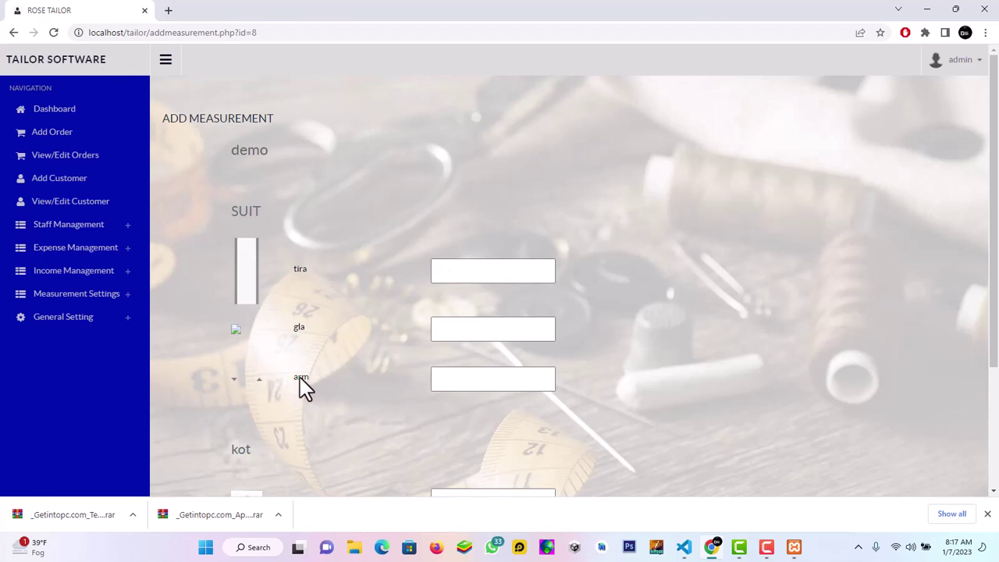
{"action": "left_click", "coordinate": [517, 272]}
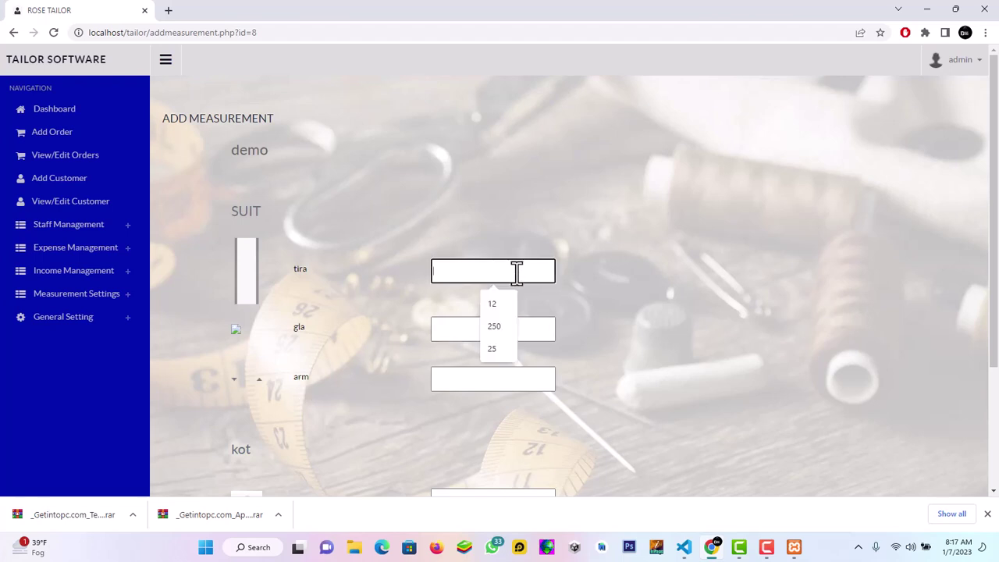
{"action": "type", "text": "20"}
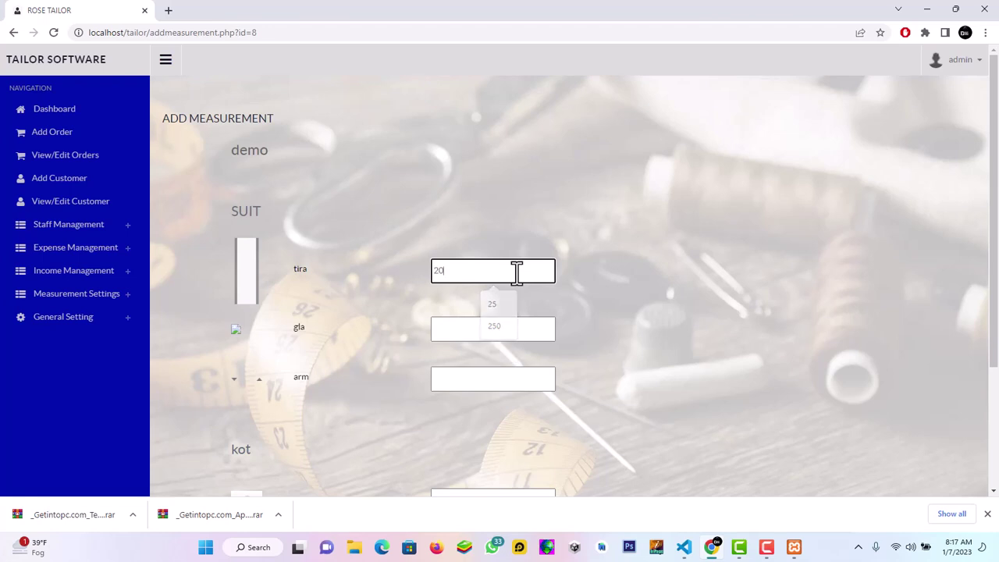
{"action": "left_click", "coordinate": [536, 329]}
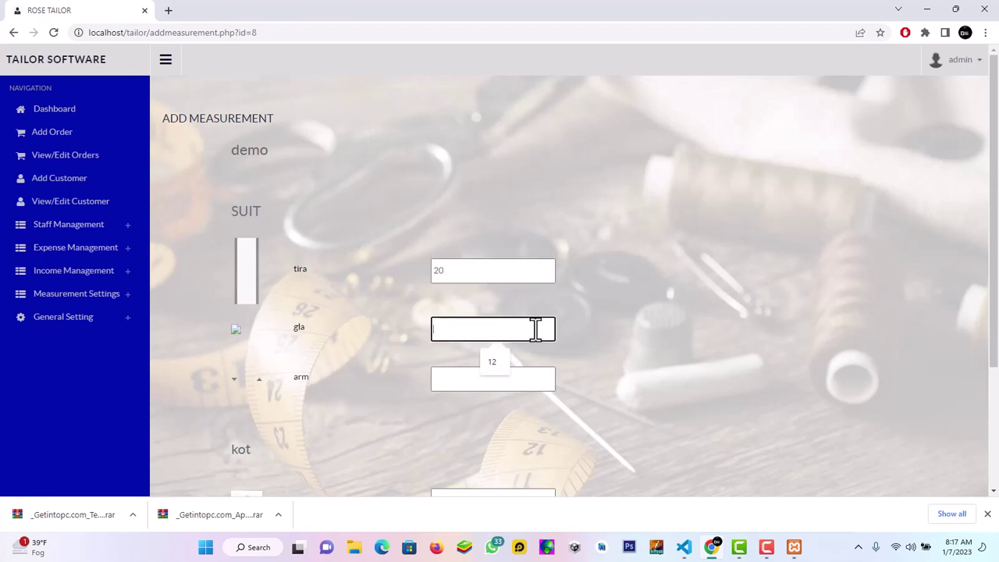
{"action": "type", "text": "15"}
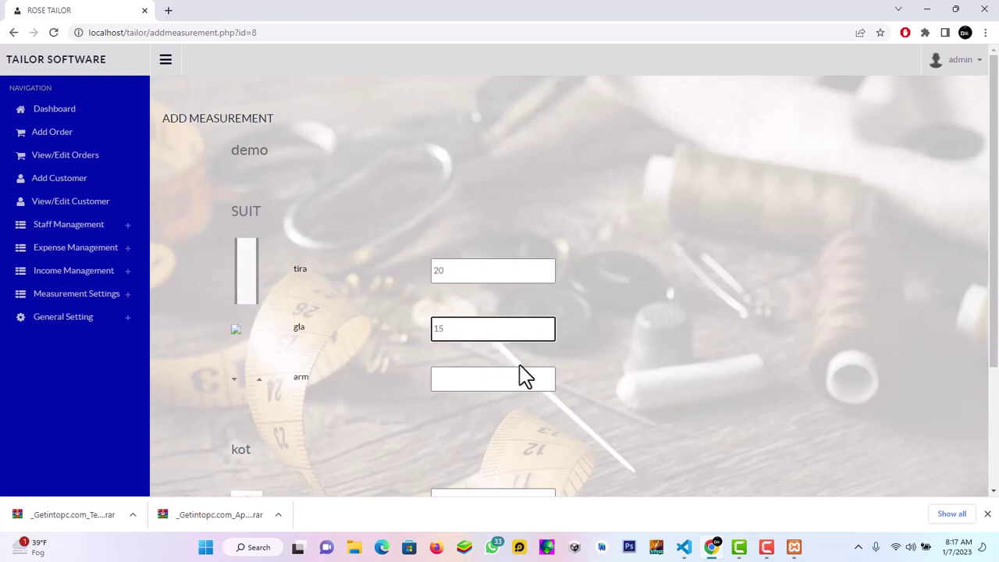
{"action": "left_click", "coordinate": [523, 378]}
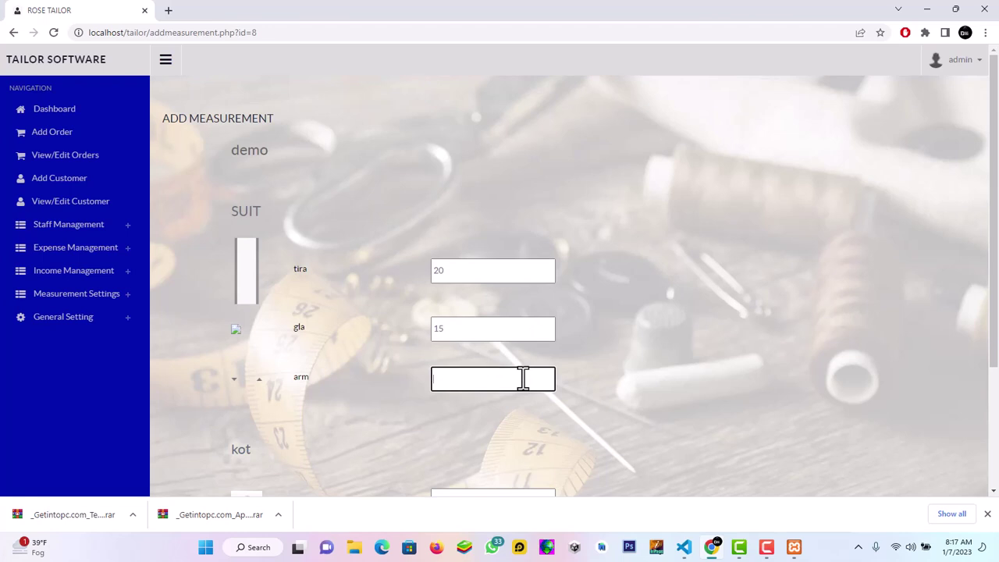
{"action": "type", "text": "25"}
{"action": "key", "text": "BackSpace"}
{"action": "type", "text": "4"}
{"action": "scroll", "coordinate": [551, 380], "scroll_direction": "down", "scroll_amount": 2}
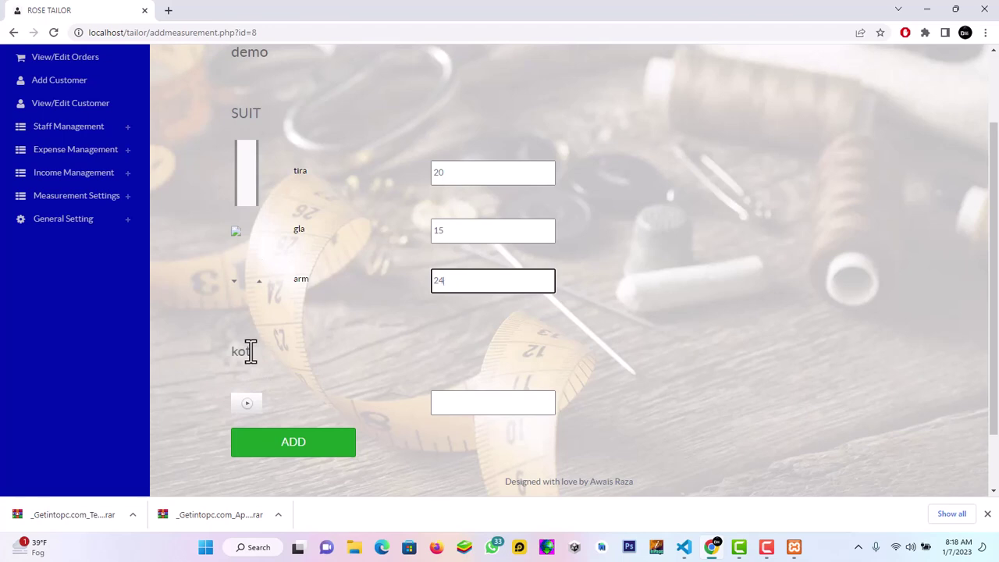
{"action": "left_click", "coordinate": [304, 448]}
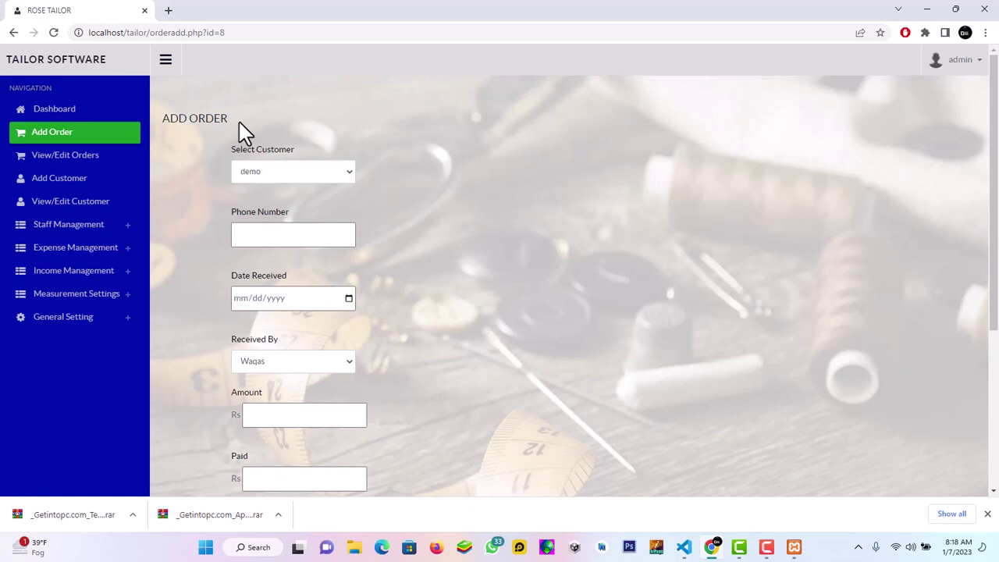
Choose customer demo, enter the phone number, and set Date Received to today
{"action": "left_click", "coordinate": [252, 180]}
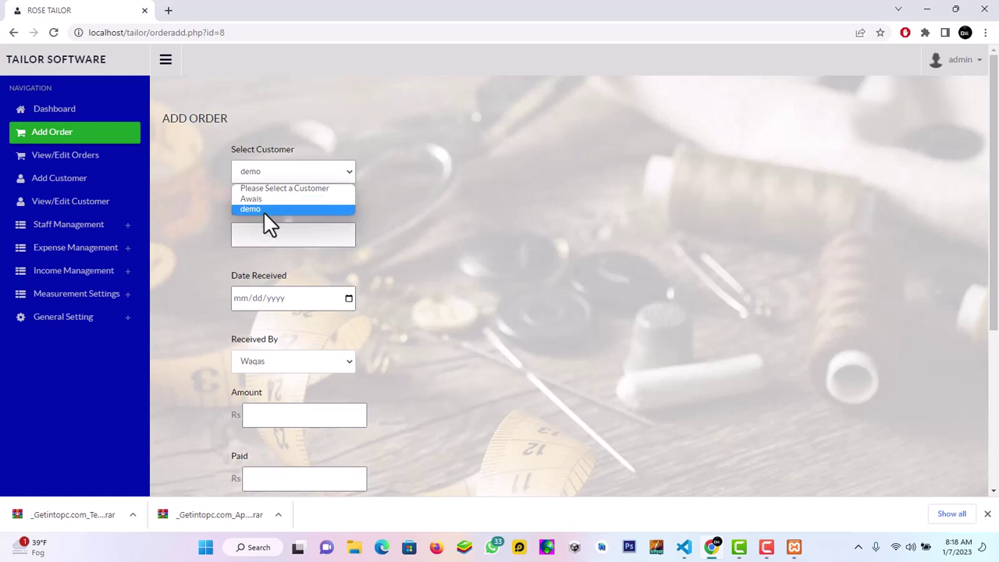
{"action": "left_click", "coordinate": [213, 185]}
{"action": "left_click", "coordinate": [300, 236]}
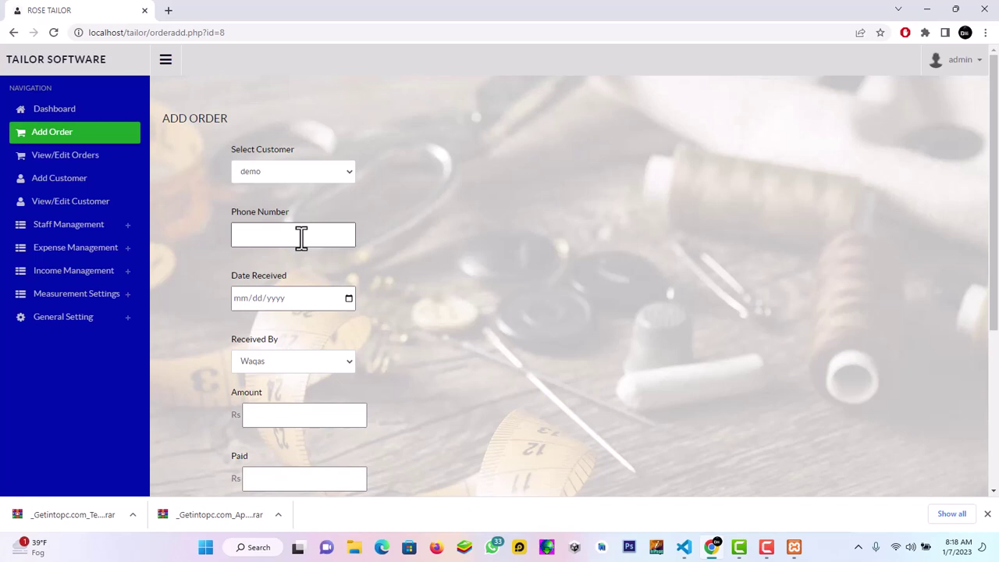
{"action": "left_click", "coordinate": [302, 238]}
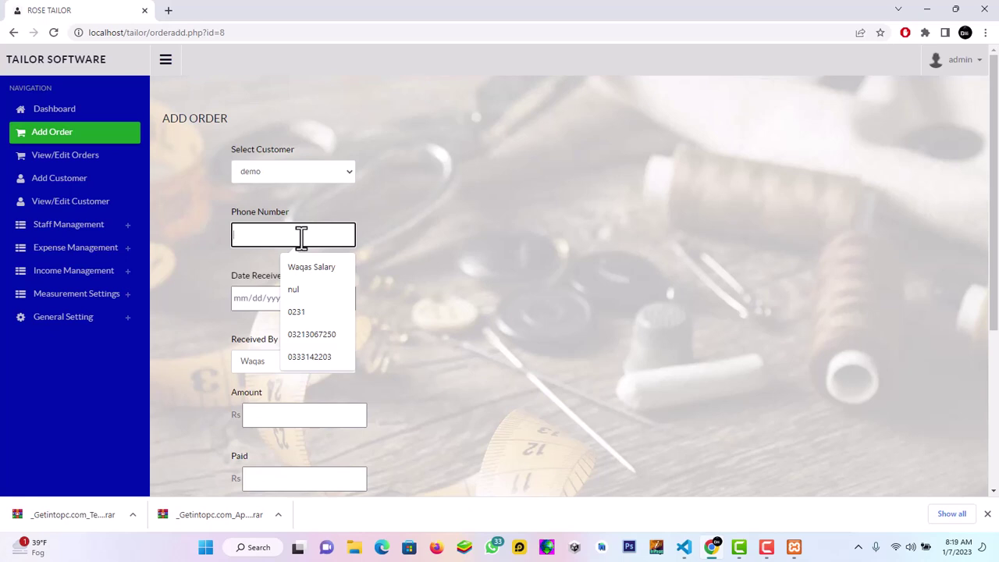
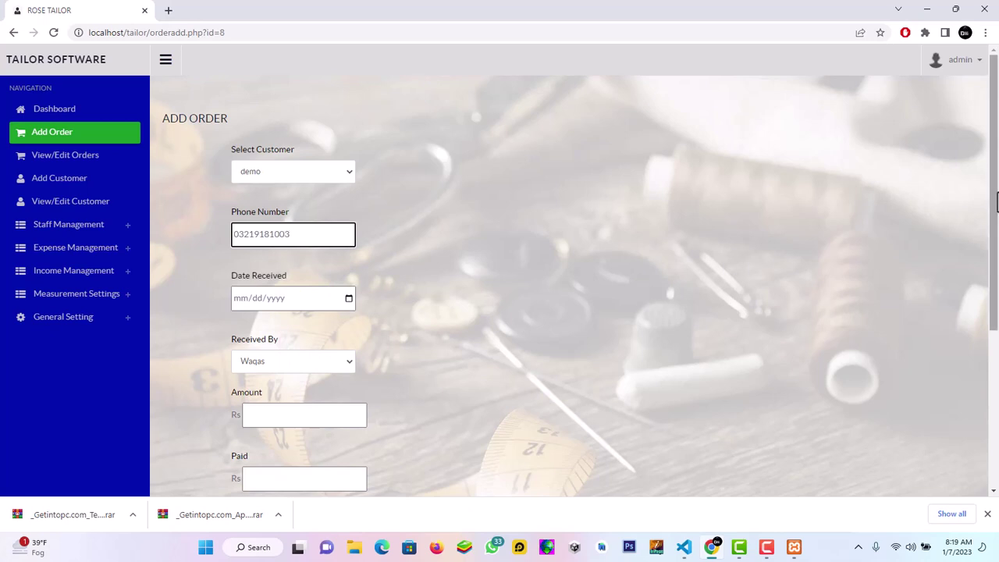
{"action": "left_click_drag", "start_coordinate": [997, 196], "coordinate": [991, 242]}
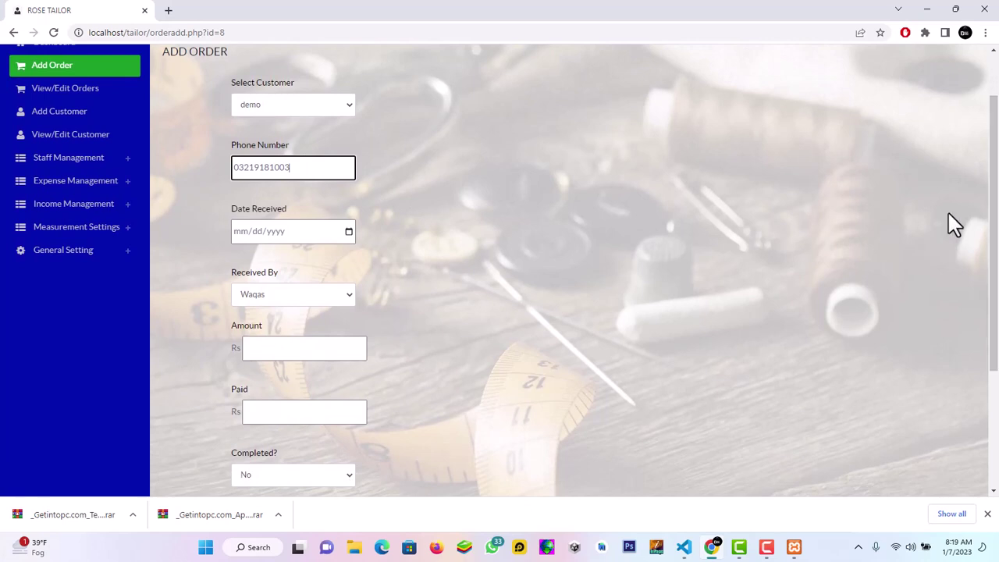
{"action": "left_click", "coordinate": [349, 233]}
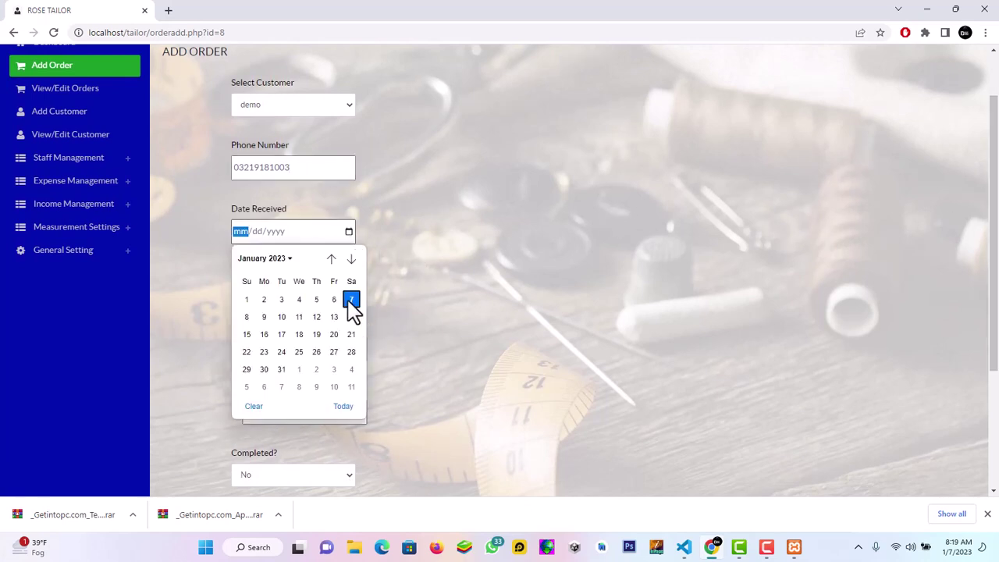
{"action": "left_click", "coordinate": [344, 406]}
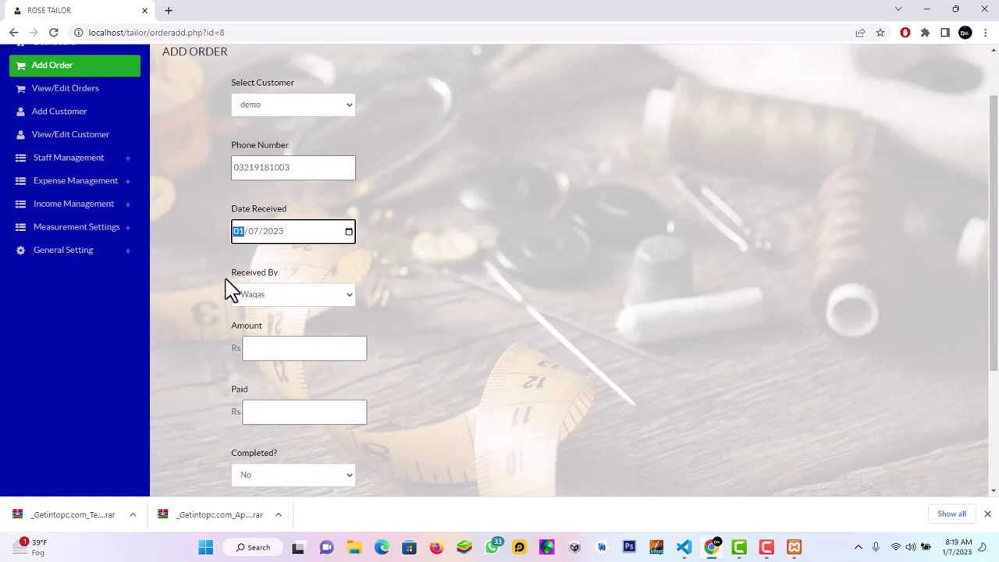
{"action": "left_click", "coordinate": [280, 301]}
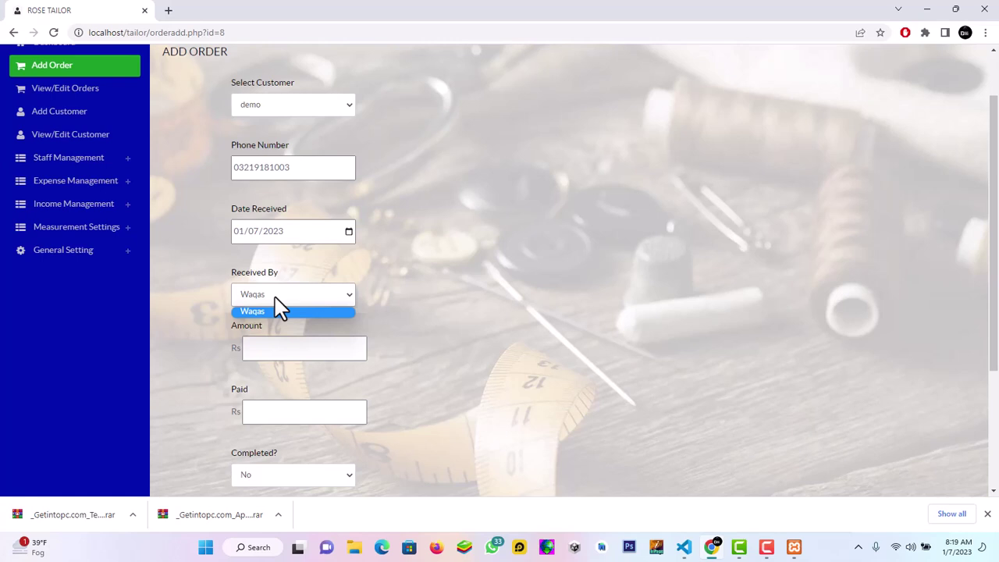
{"action": "left_click", "coordinate": [384, 297]}
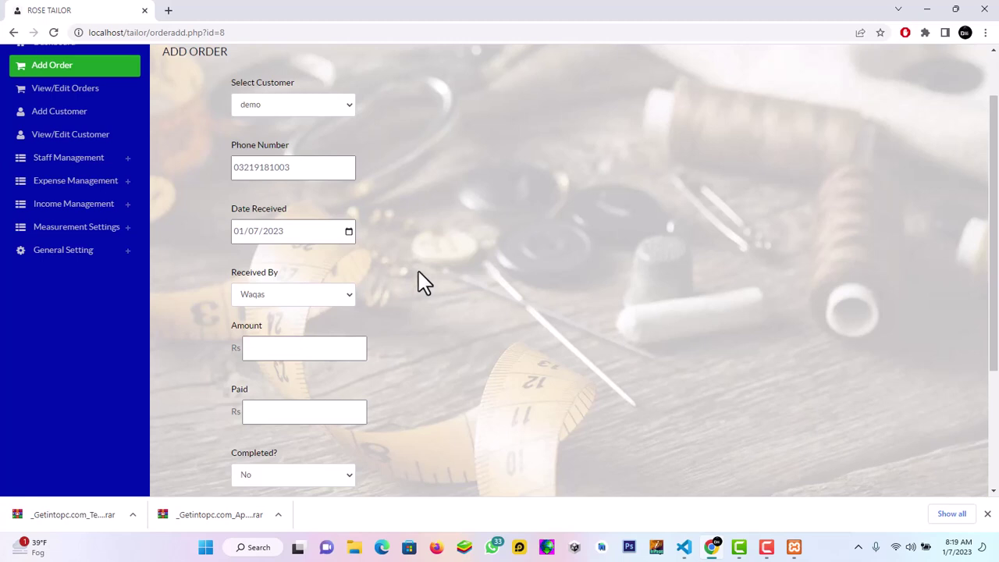
{"action": "left_click_drag", "start_coordinate": [992, 149], "coordinate": [996, 189]}
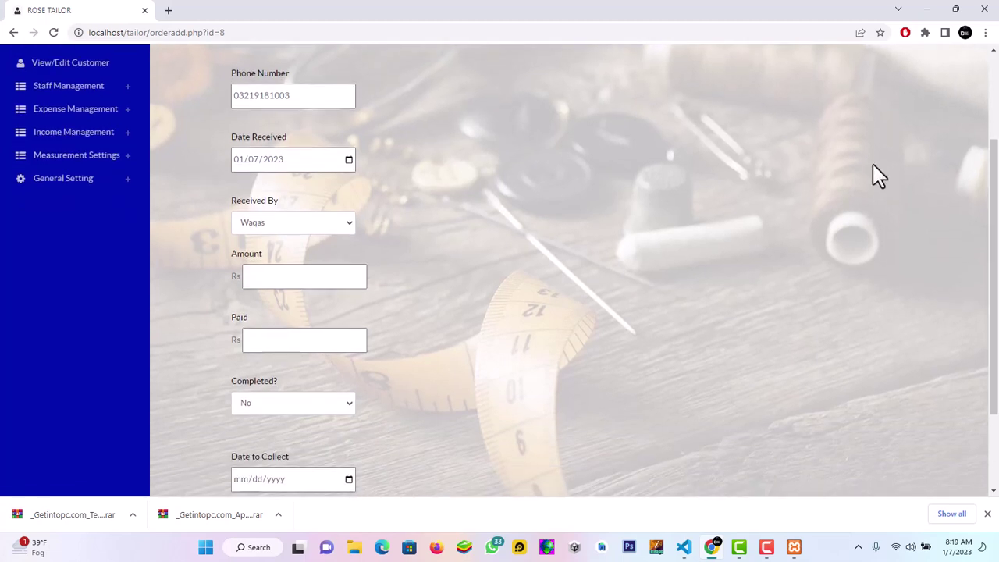
Enter amount 5000, paid 1500, collection date 10 January, and save the order
{"action": "left_click", "coordinate": [312, 276]}
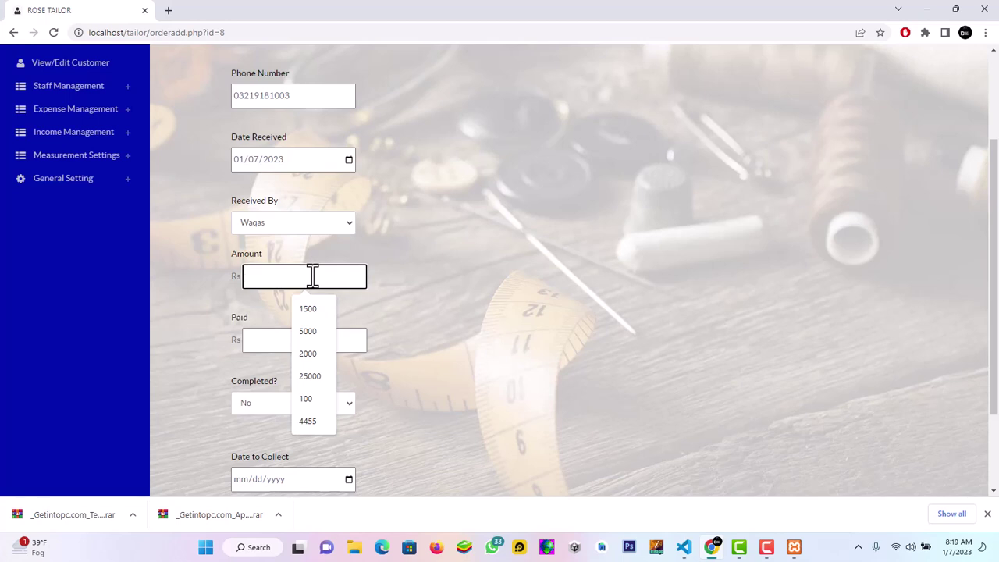
{"action": "type", "text": "5000"}
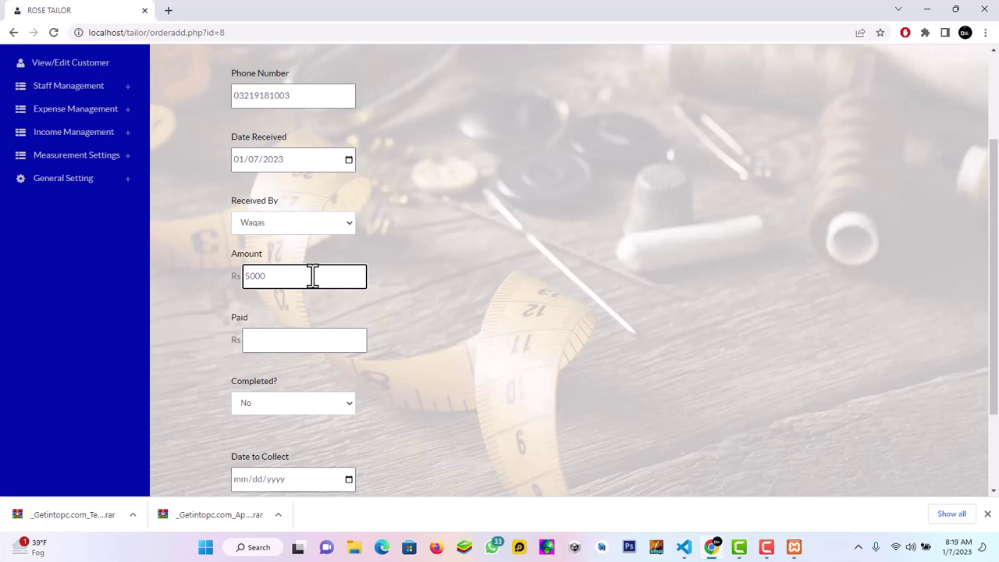
{"action": "left_click", "coordinate": [301, 340]}
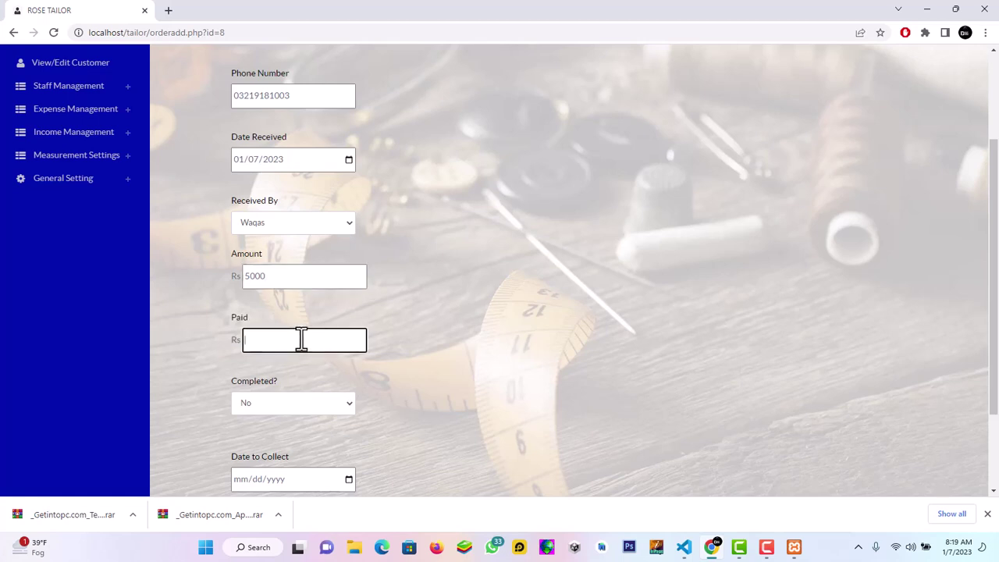
{"action": "type", "text": "1500"}
{"action": "left_click_drag", "start_coordinate": [996, 190], "coordinate": [998, 228]}
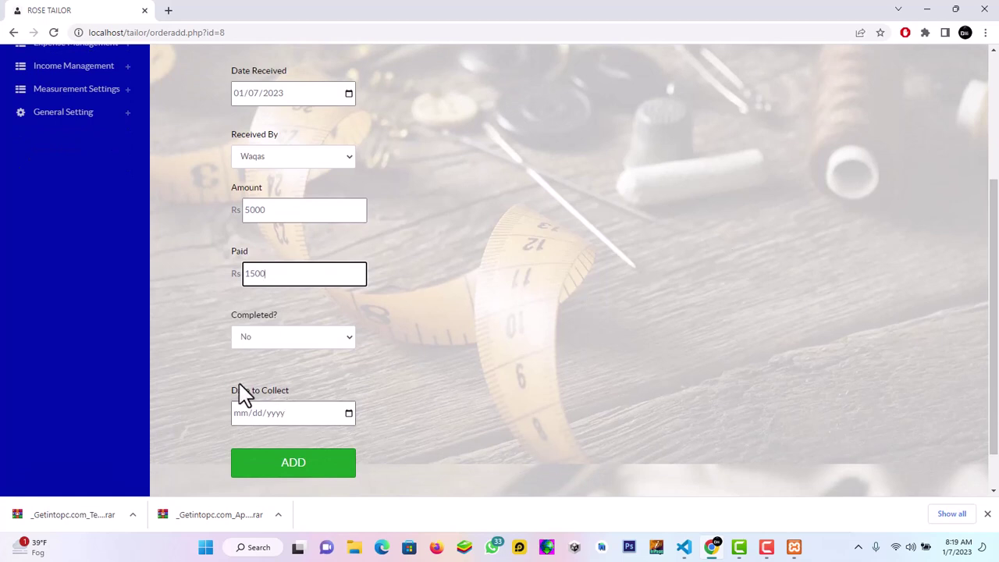
{"action": "left_click", "coordinate": [349, 413]}
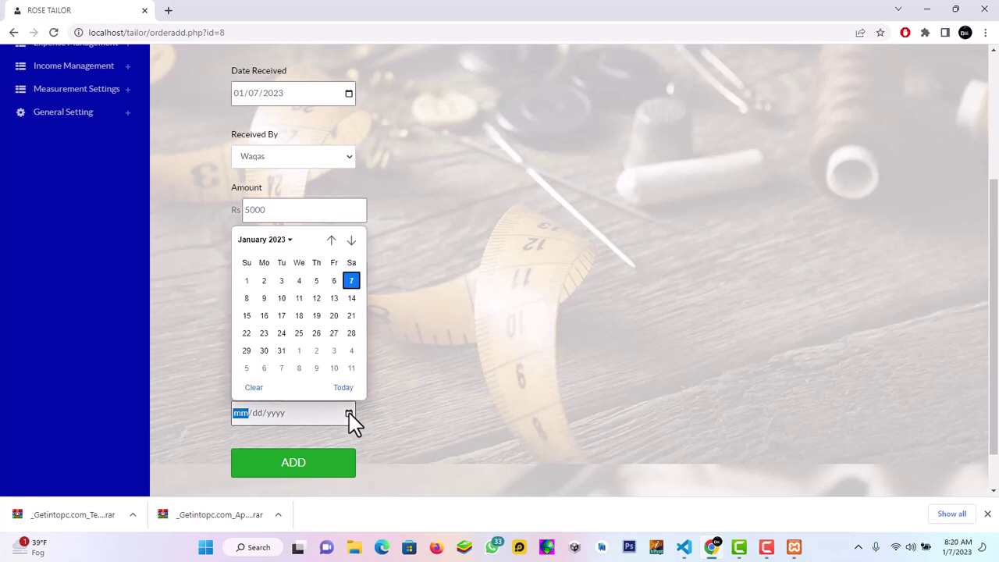
{"action": "left_click", "coordinate": [284, 298]}
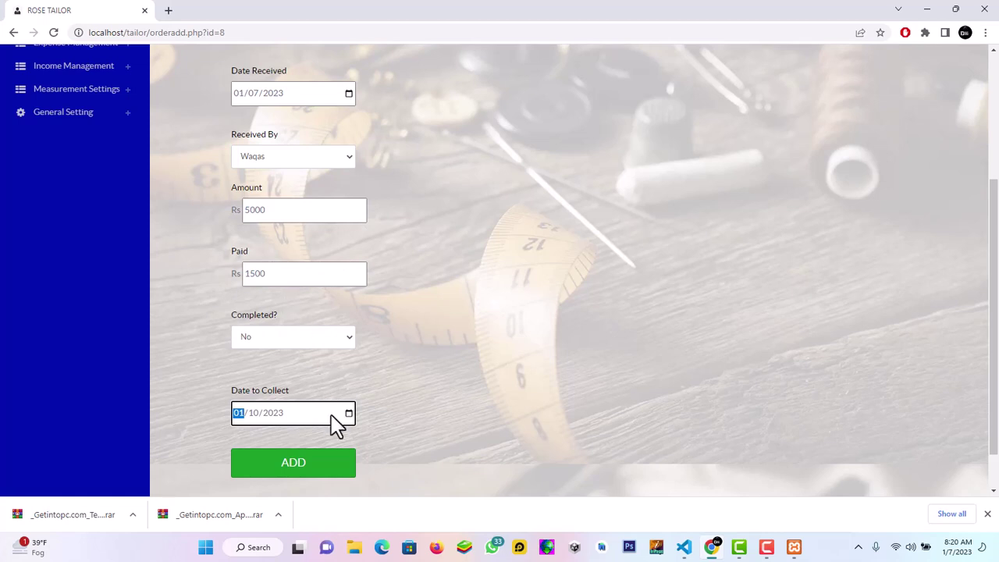
{"action": "left_click", "coordinate": [336, 462]}
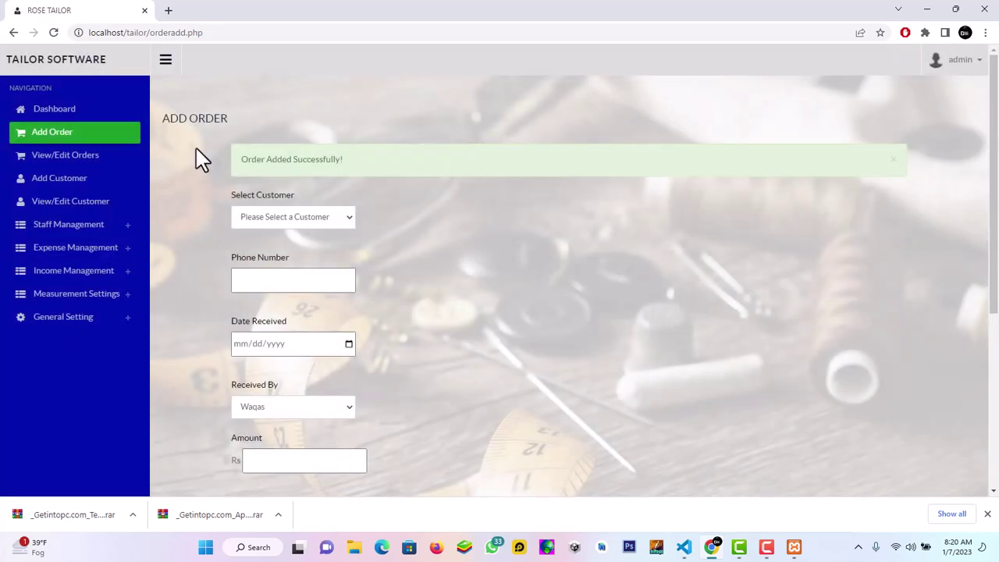
{"action": "left_click", "coordinate": [70, 116]}
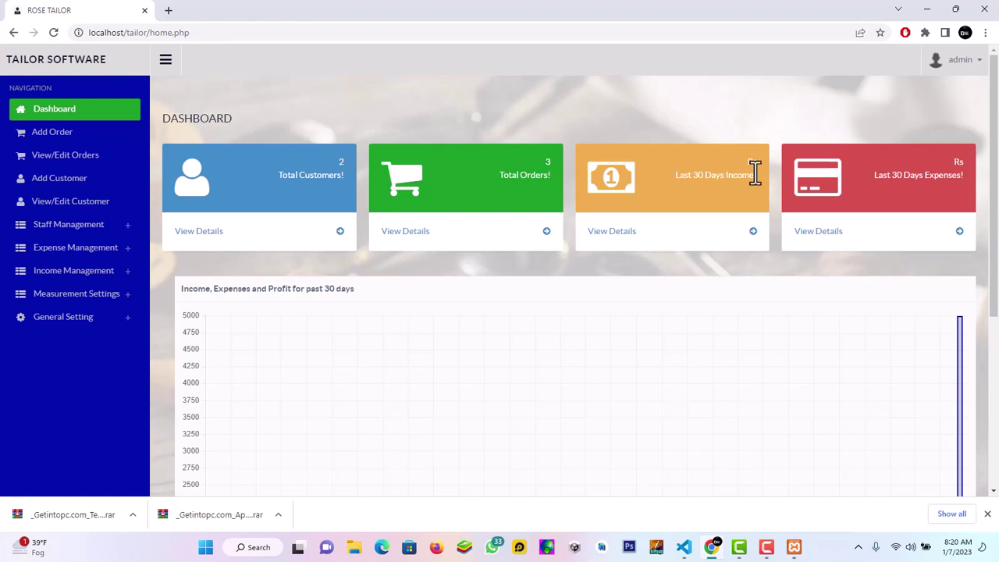
Scroll down to inspect the 30-day income and expenses chart, then scroll back up
{"action": "left_click_drag", "start_coordinate": [993, 174], "coordinate": [996, 267]}
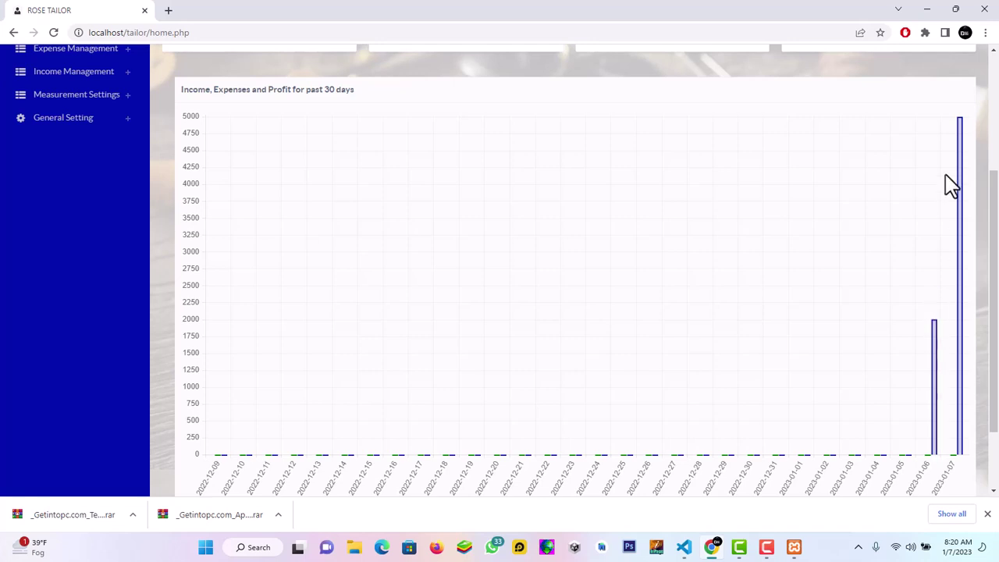
{"action": "mouse_move", "coordinate": [960, 120]}
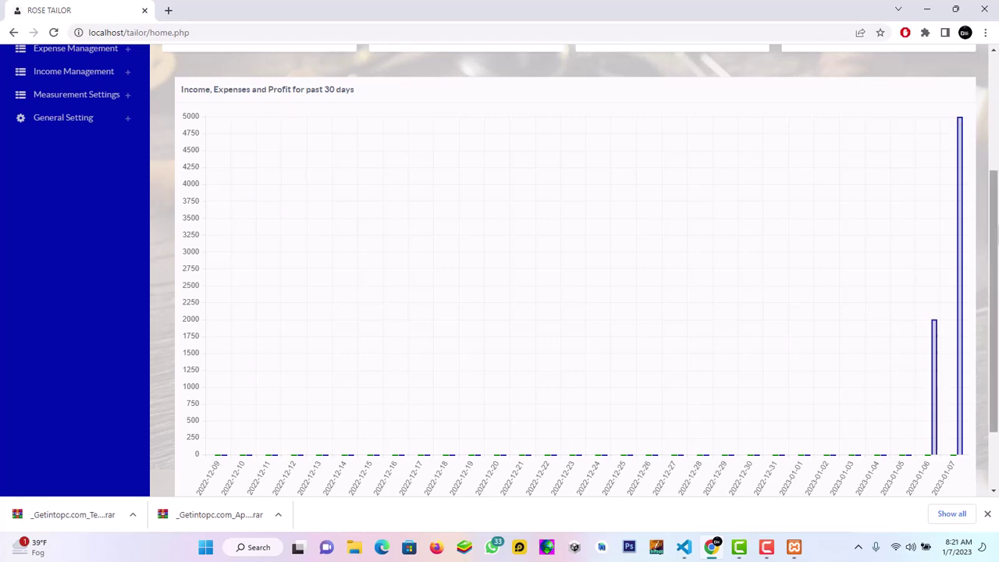
{"action": "left_click_drag", "start_coordinate": [996, 238], "coordinate": [997, 166]}
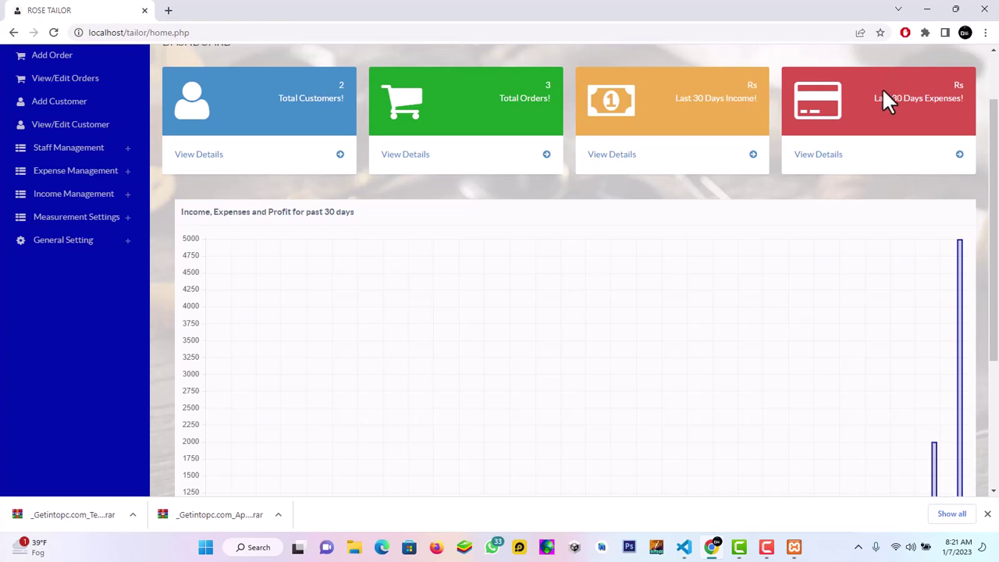
{"action": "left_click_drag", "start_coordinate": [991, 301], "coordinate": [990, 257]}
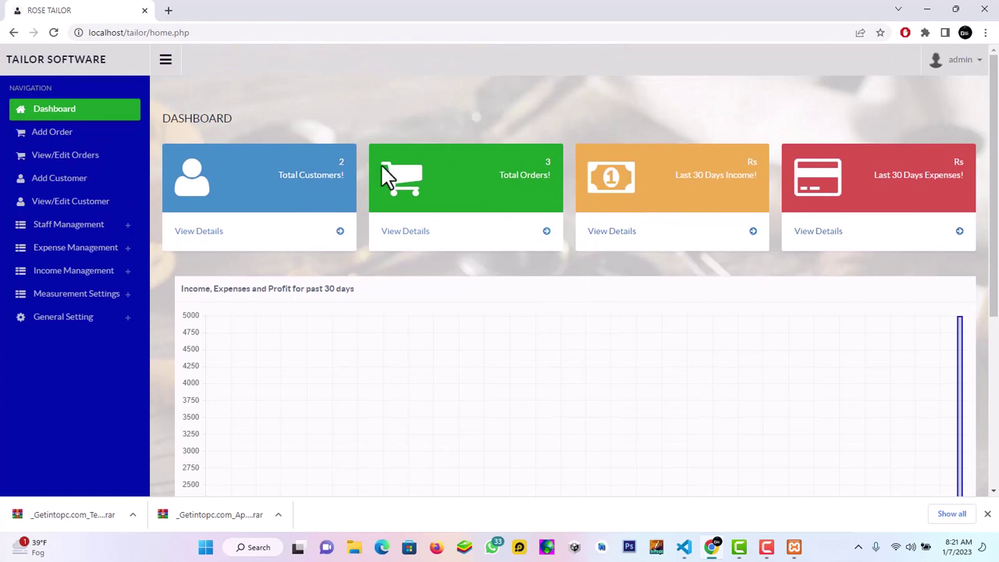
Check the Add Order customer dropdown, then switch to the View/Edit Orders list
{"action": "left_click", "coordinate": [46, 144]}
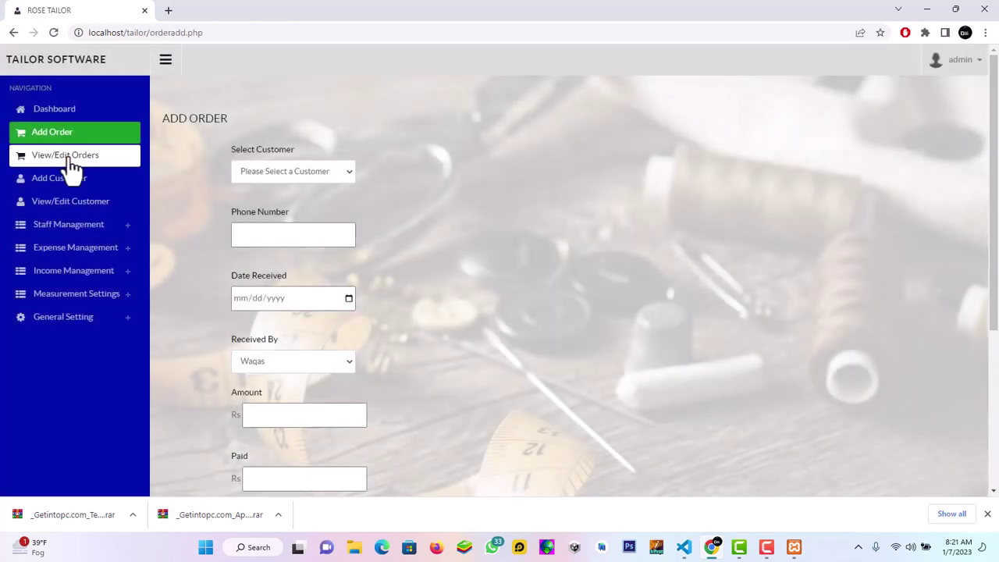
{"action": "left_click", "coordinate": [267, 172]}
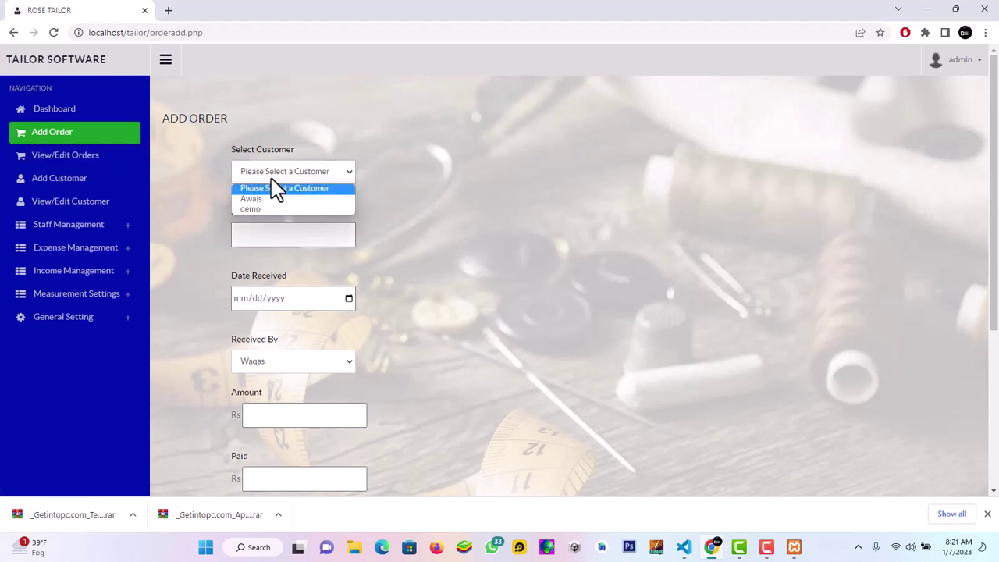
{"action": "left_click", "coordinate": [195, 185]}
{"action": "left_click", "coordinate": [114, 160]}
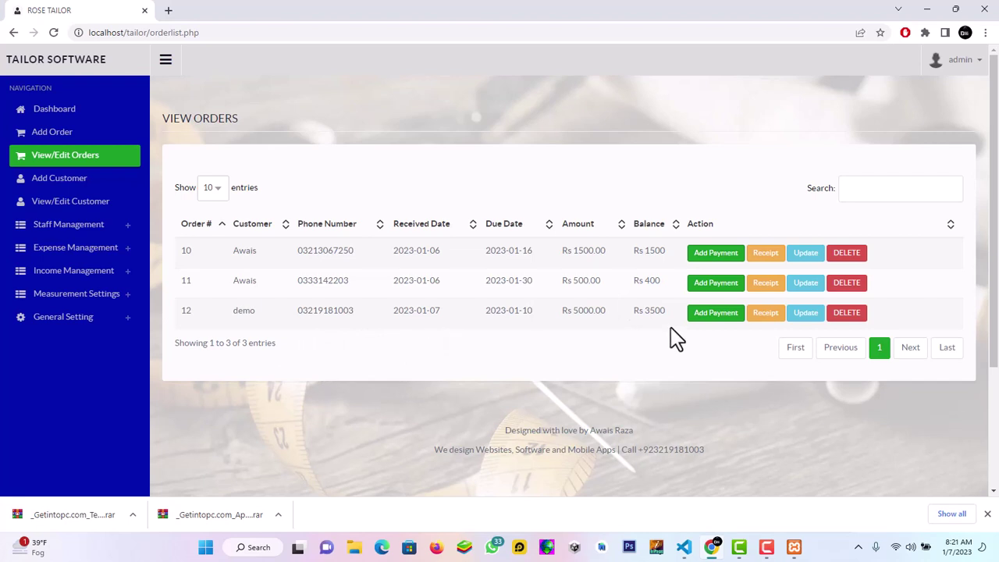
Display order 12's printable receipt, showing Rs 5000.00 total and Rs3500 pending
{"action": "left_click", "coordinate": [765, 313]}
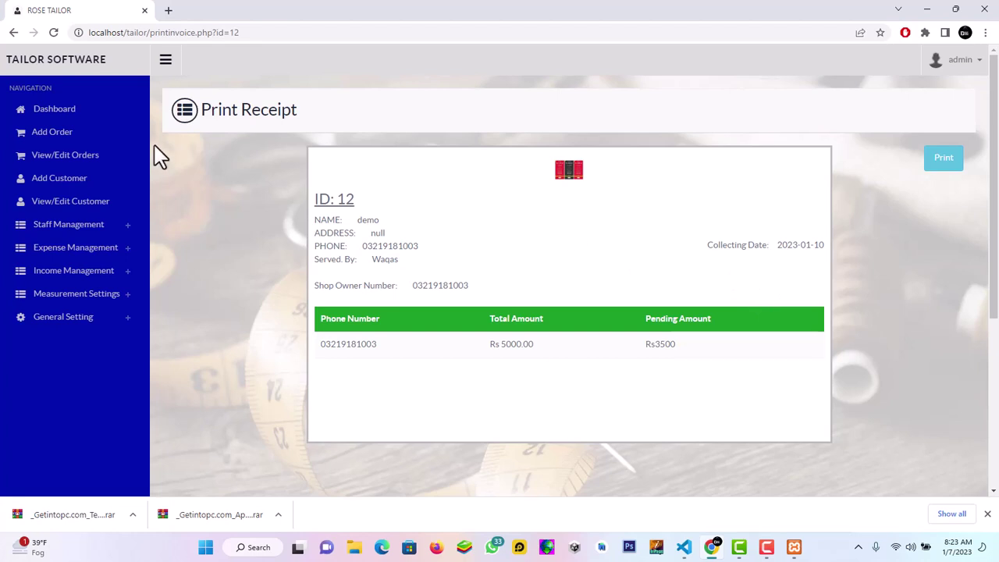
Leave the receipt and return to the View Orders list of three orders
{"action": "left_click", "coordinate": [83, 173]}
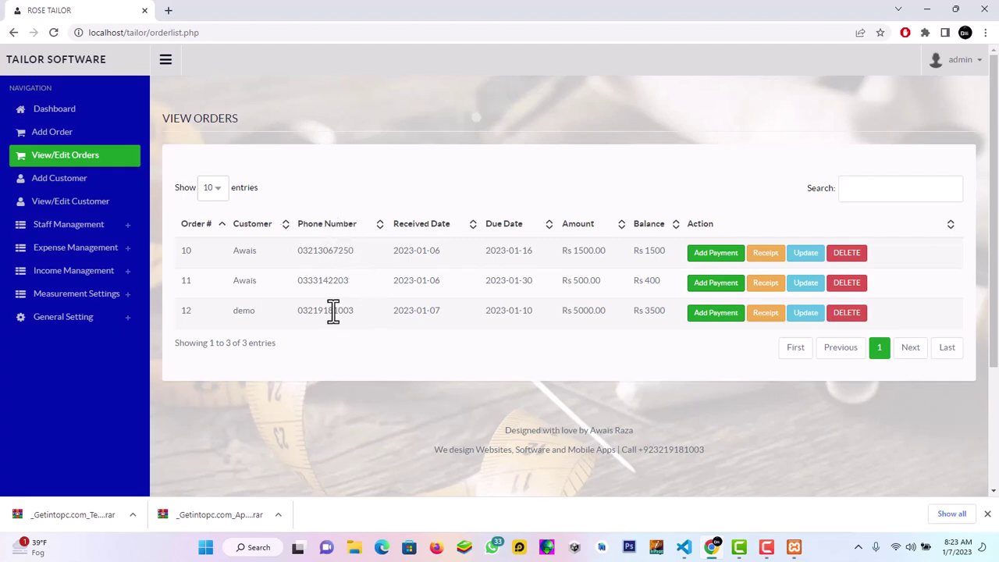
{"action": "left_click", "coordinate": [69, 139]}
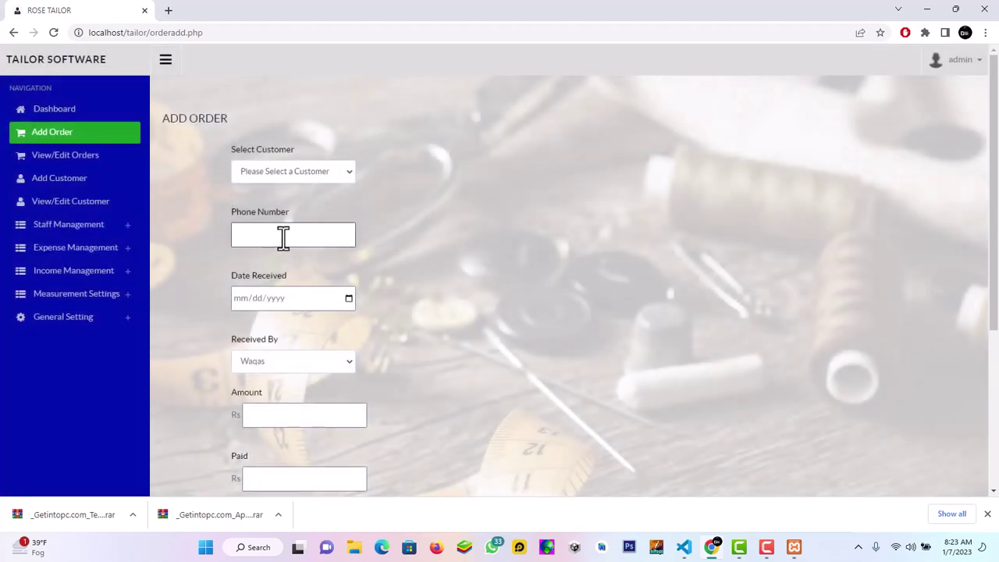
{"action": "left_click", "coordinate": [113, 163]}
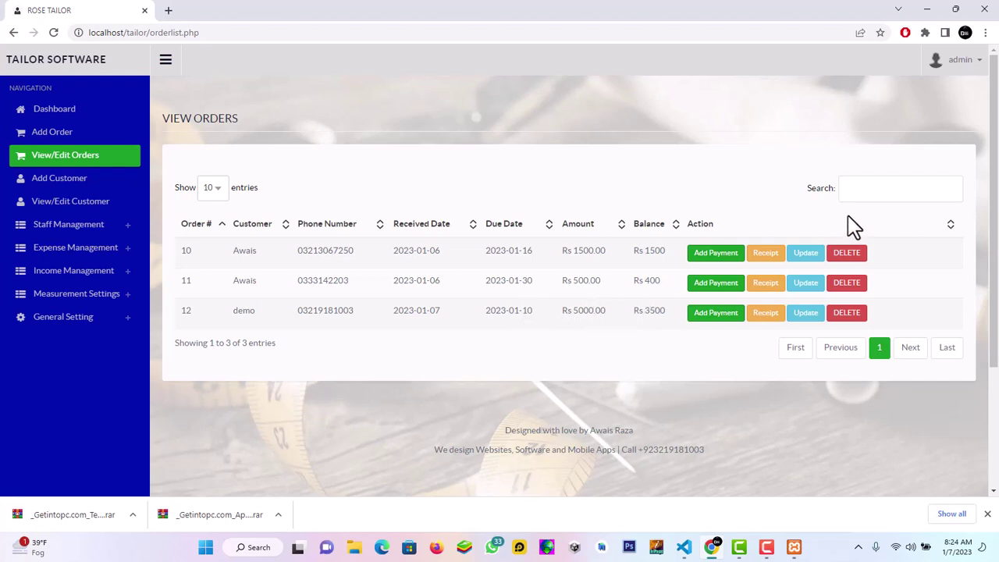
Filter the orders by 2023-01-10 and copy the demo order's phone number
{"action": "left_click", "coordinate": [866, 193]}
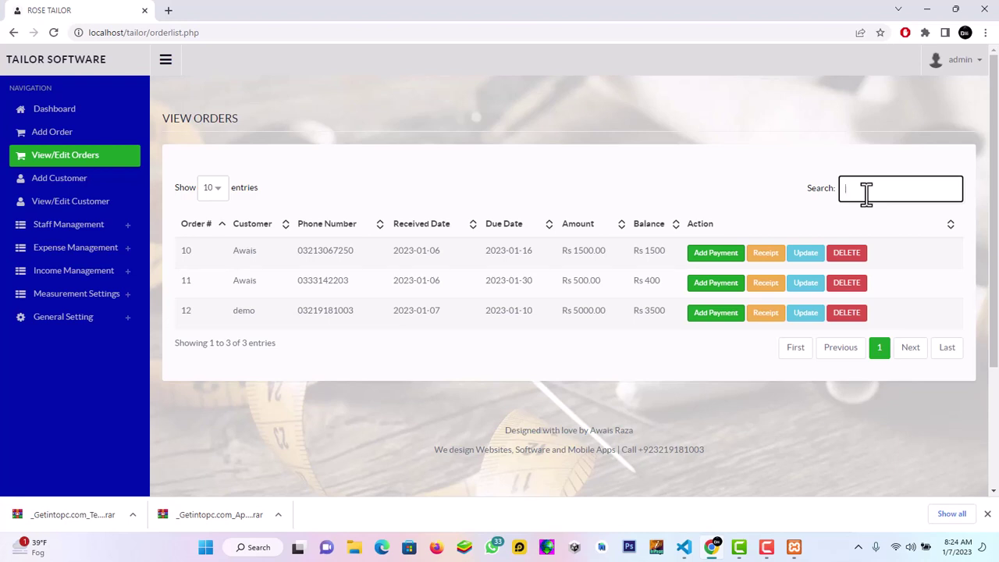
{"action": "type", "text": "2023-01-10"}
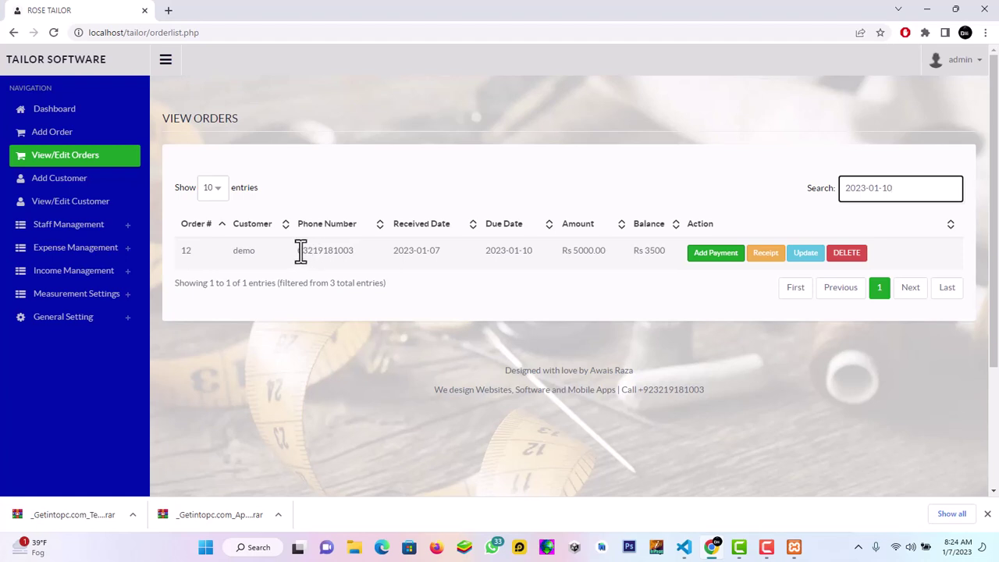
{"action": "left_click_drag", "start_coordinate": [299, 251], "coordinate": [355, 257]}
{"action": "key", "text": "ctrl+c"}
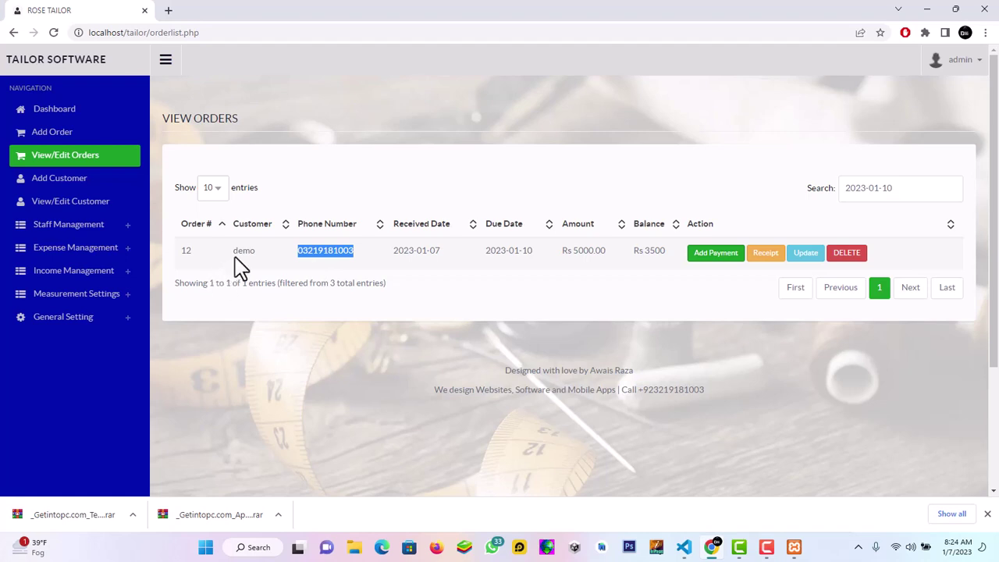
{"action": "left_click", "coordinate": [101, 214]}
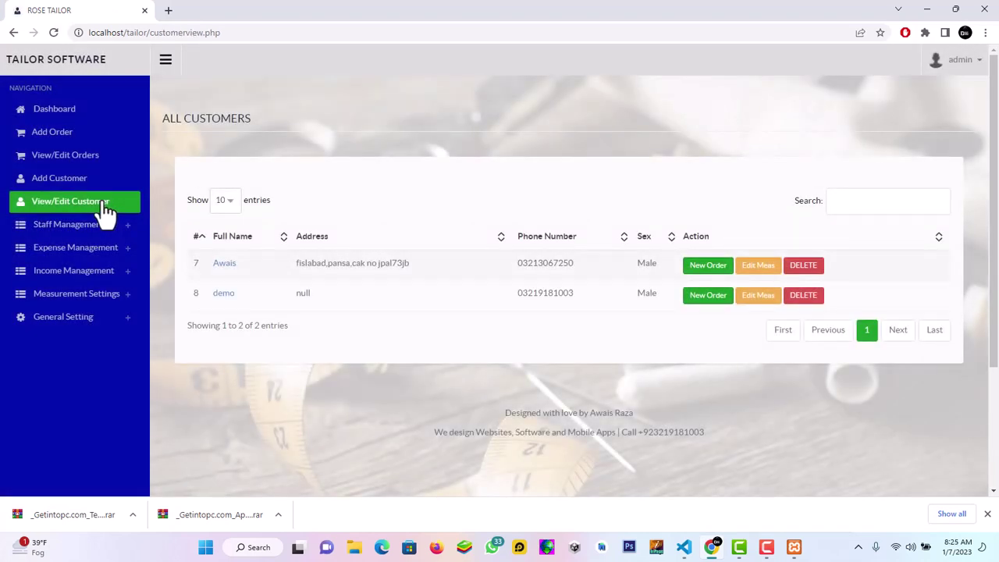
Filter customers by the pasted phone number, review demo's suit measurements, then return to Dashboard
{"action": "left_click", "coordinate": [846, 200]}
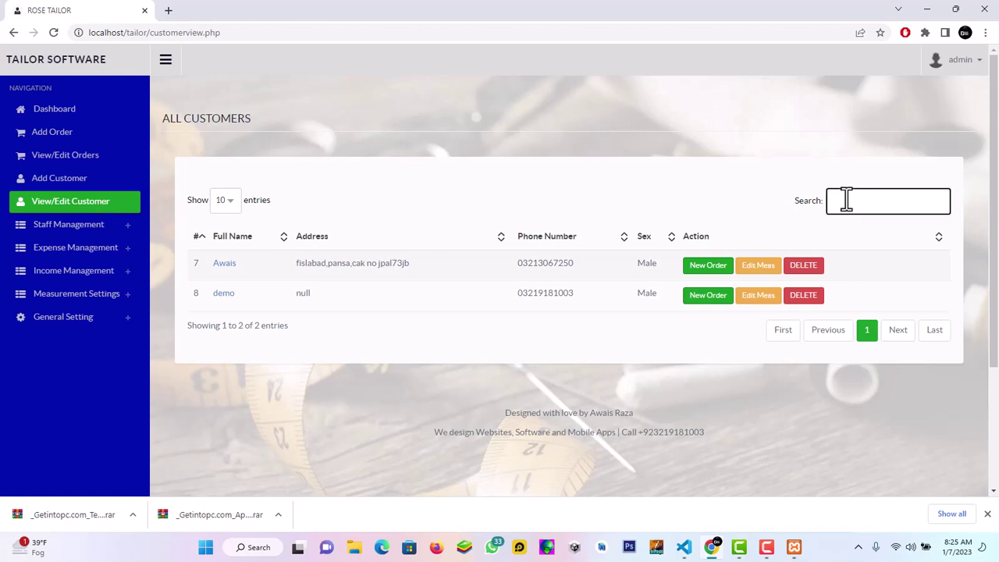
{"action": "key", "text": "ctrl+v"}
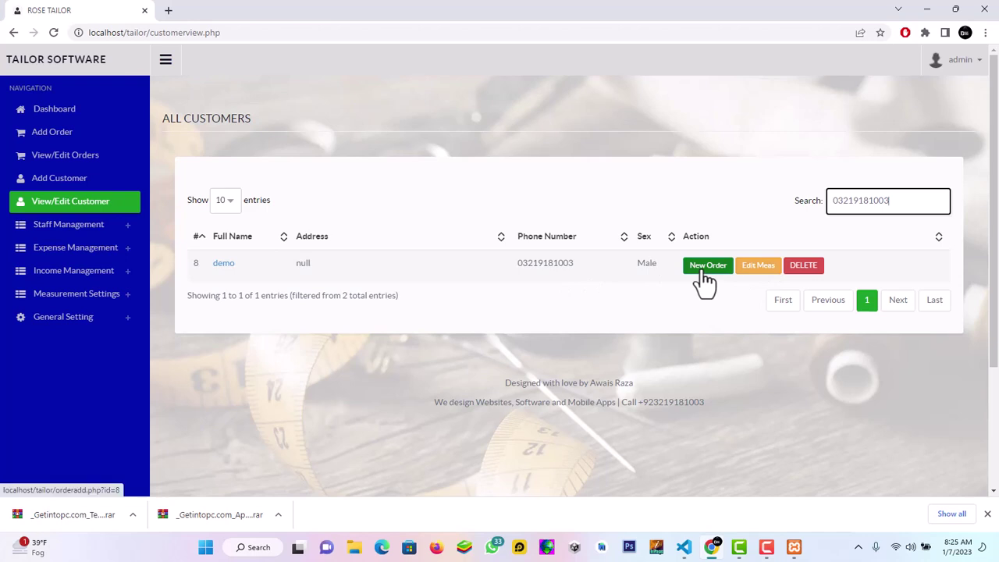
{"action": "left_click", "coordinate": [748, 269]}
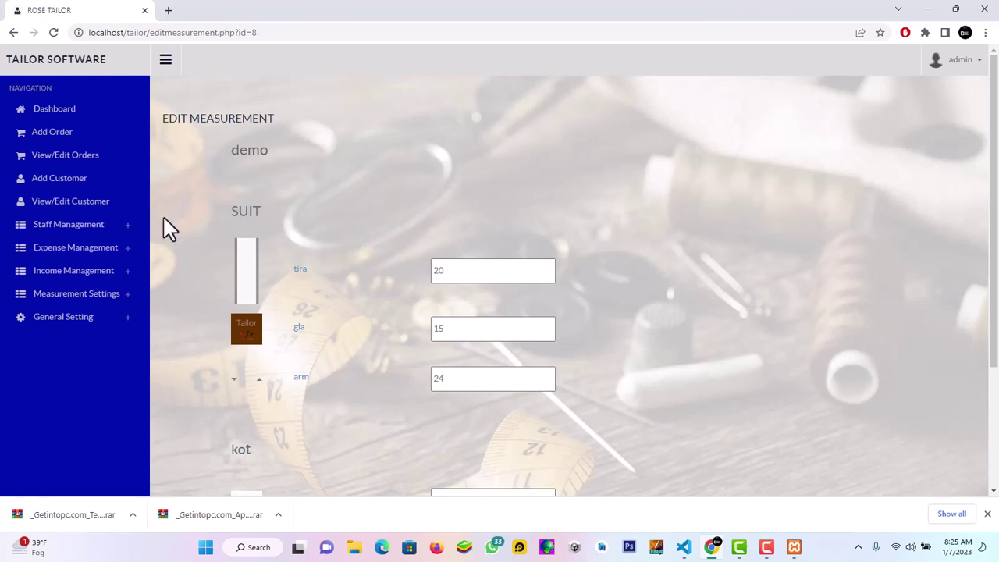
{"action": "left_click", "coordinate": [48, 111]}
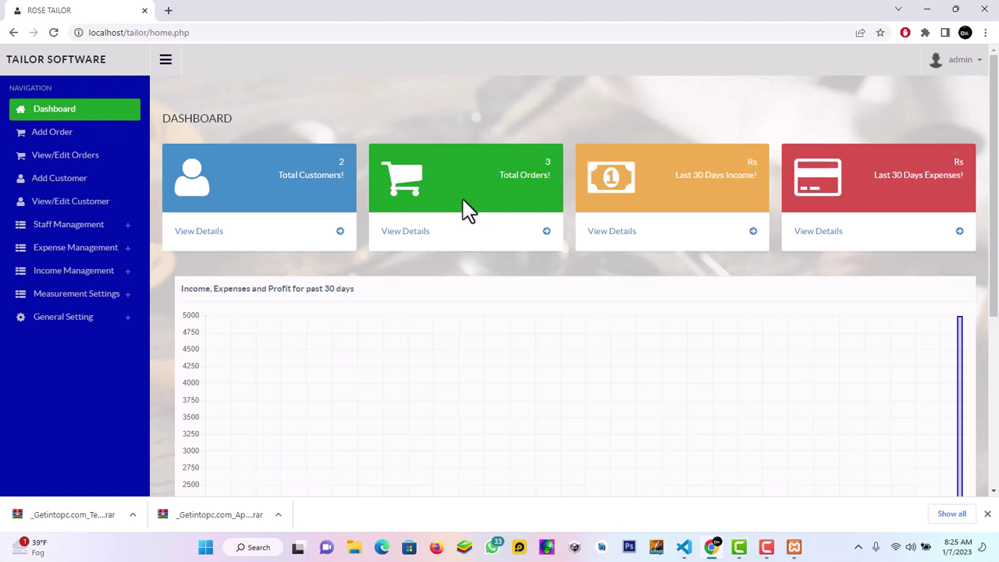
Show the unfiltered All Customers list with customers 7 and 8
{"action": "left_click", "coordinate": [115, 201]}
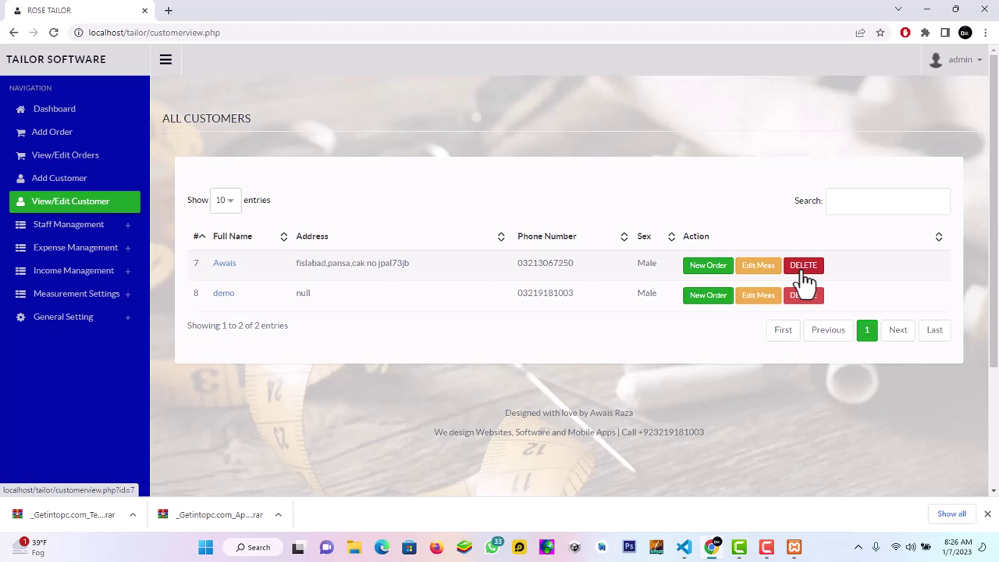
Delete customer number 7 and go back to the View Orders list
{"action": "left_click", "coordinate": [801, 270]}
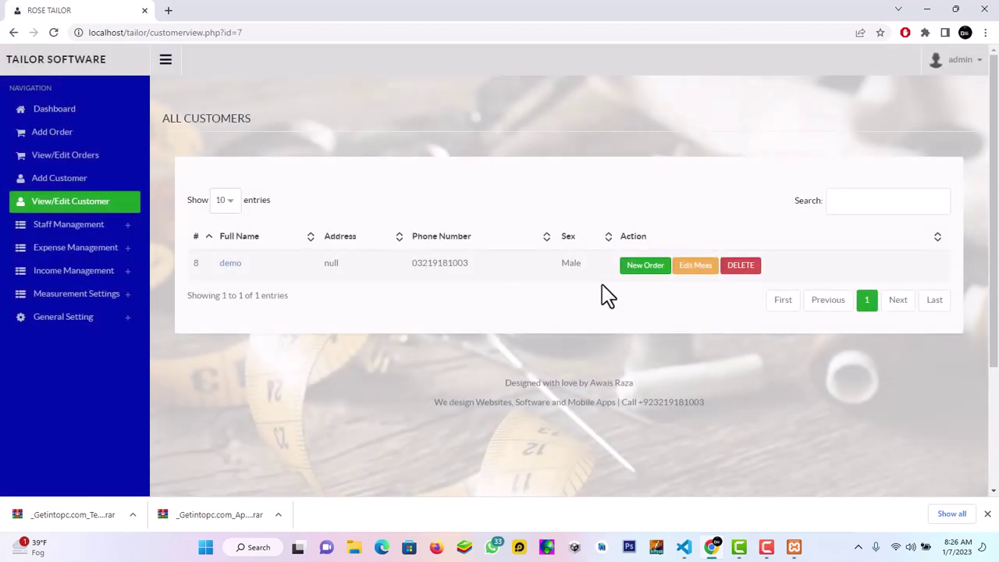
{"action": "left_click", "coordinate": [98, 157]}
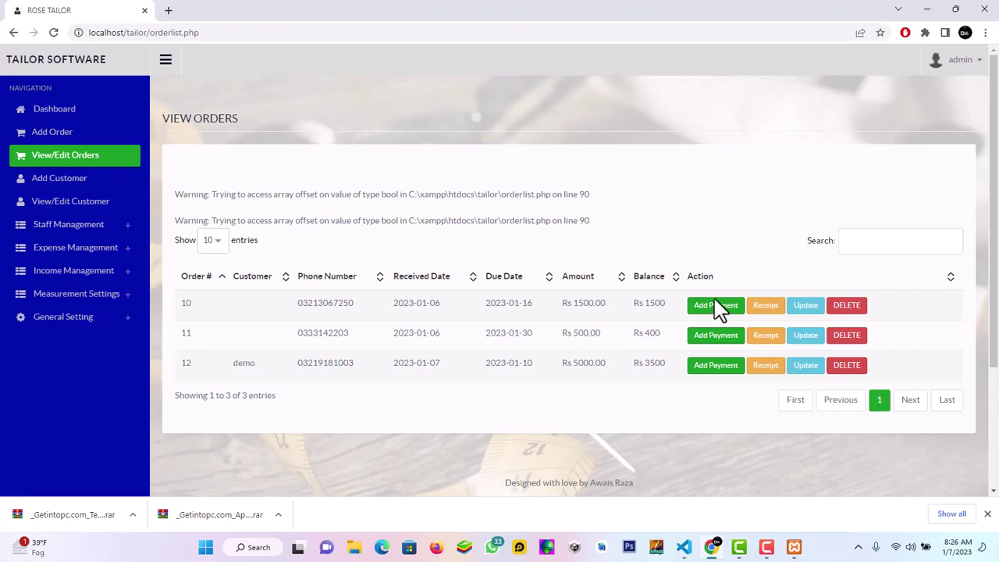
Delete orders 10 and 11, leaving only demo's order 12
{"action": "left_click", "coordinate": [848, 307]}
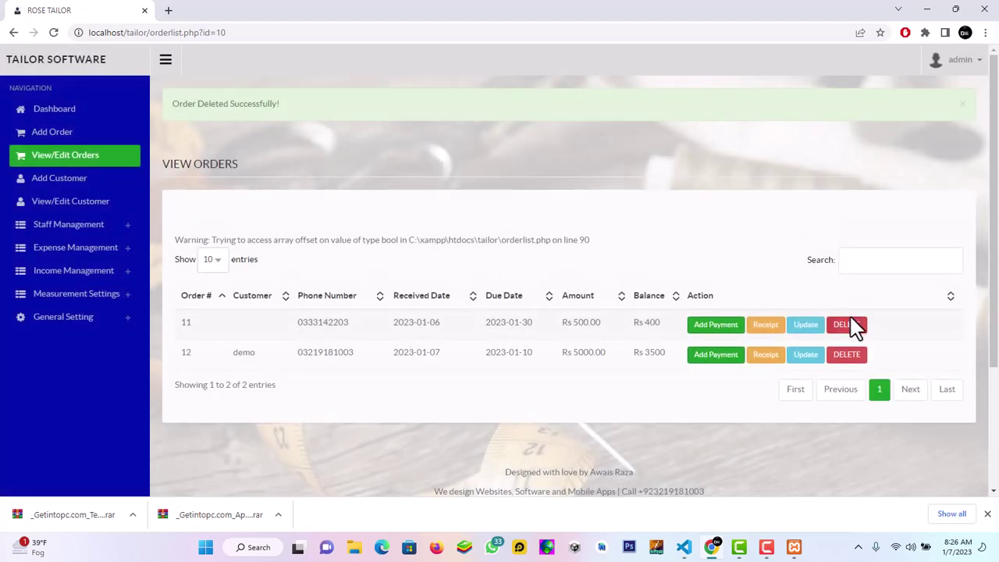
{"action": "left_click", "coordinate": [848, 324]}
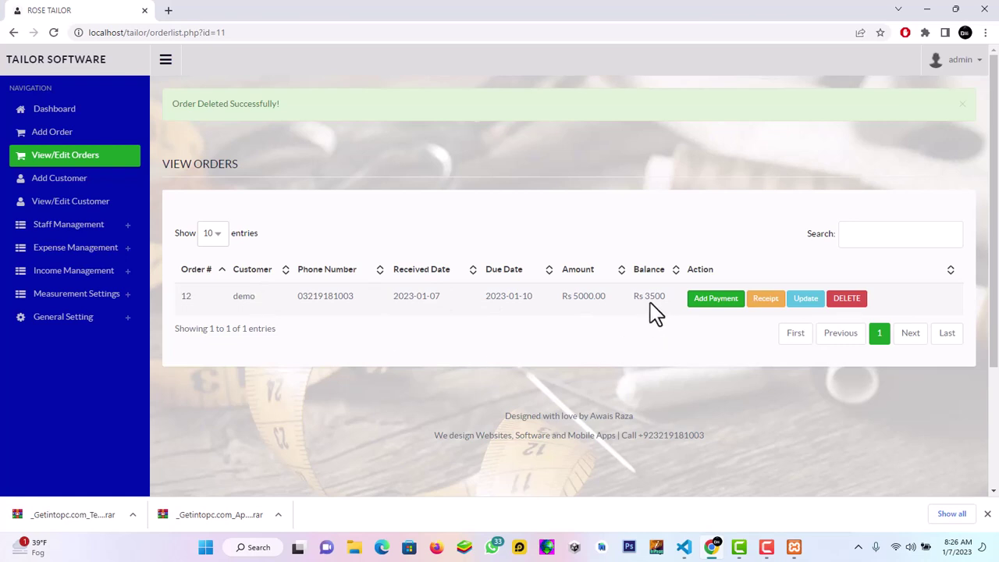
Change order 12's paid amount from 1500 to 3000, leaving a Rs 2000 balance
{"action": "left_click", "coordinate": [810, 300]}
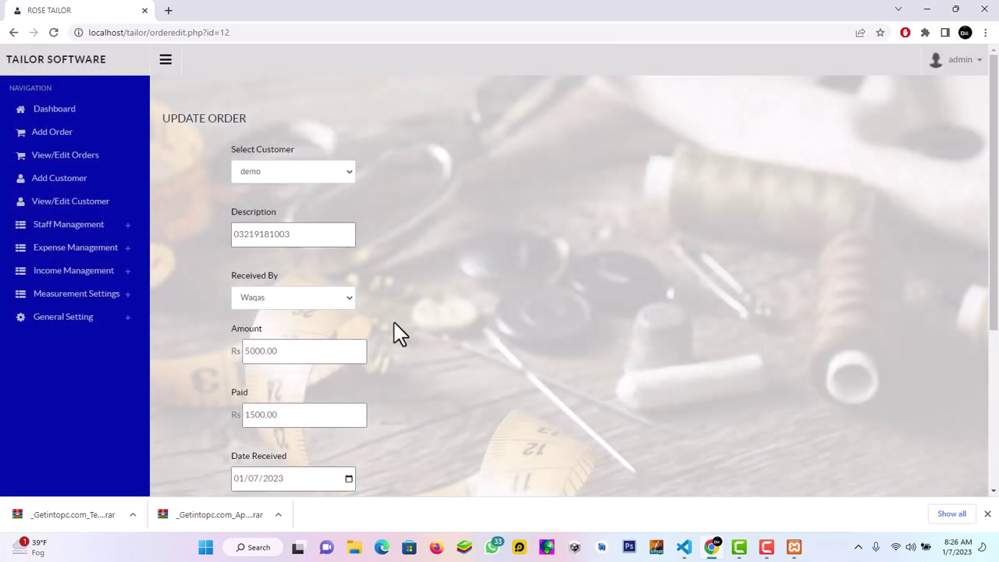
{"action": "left_click_drag", "start_coordinate": [996, 148], "coordinate": [997, 210]}
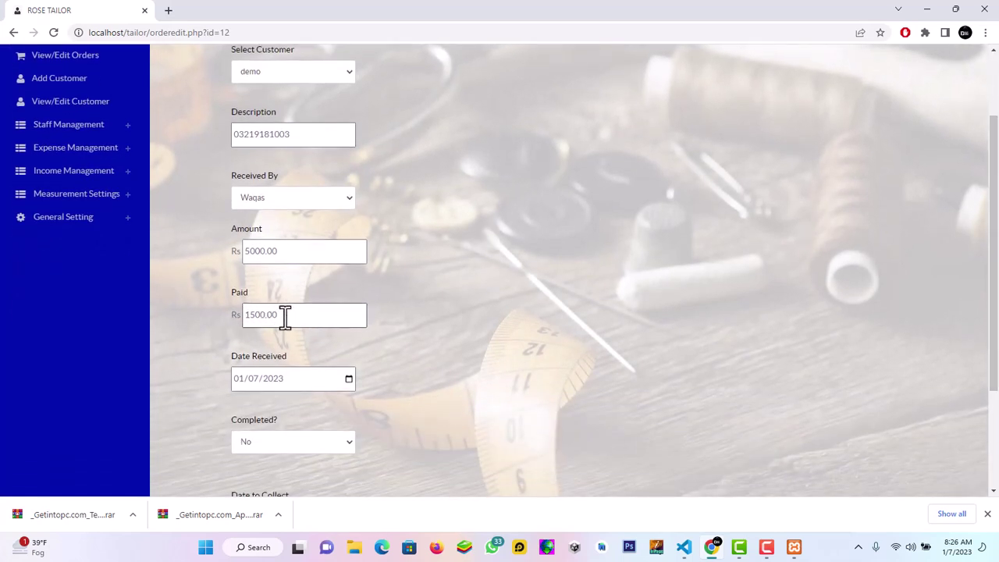
{"action": "left_click_drag", "start_coordinate": [285, 316], "coordinate": [199, 340]}
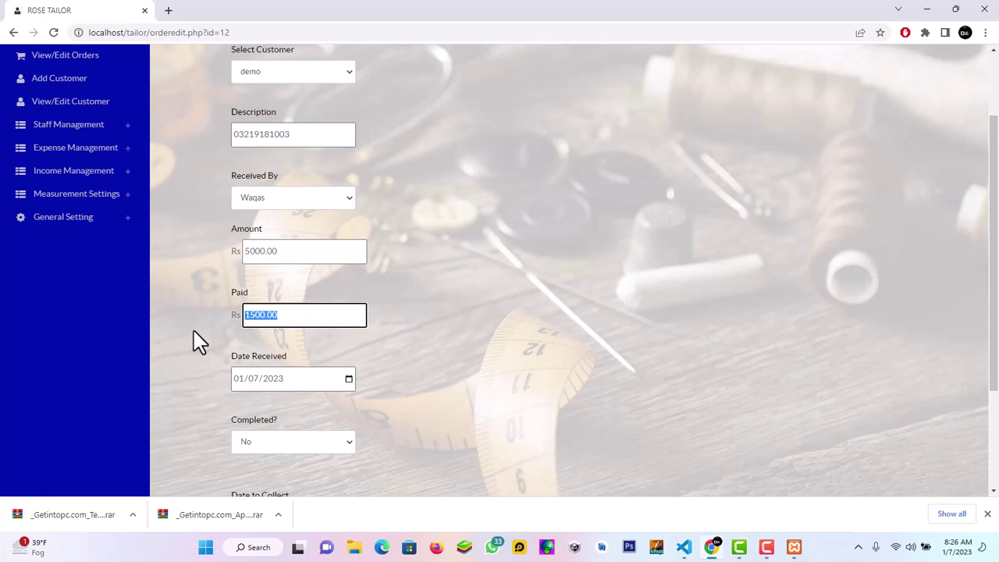
{"action": "type", "text": "000"}
{"action": "key", "text": "Return"}
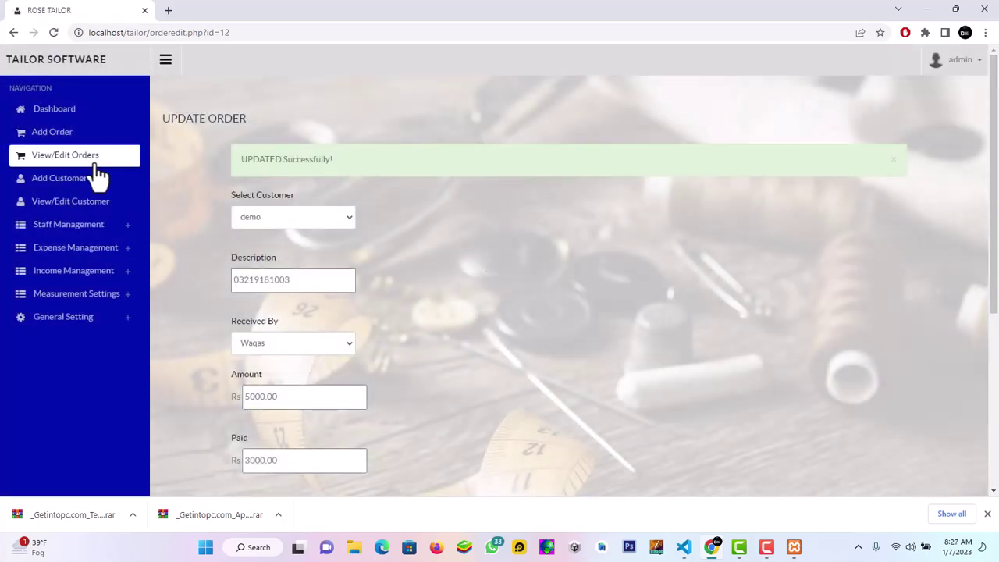
{"action": "left_click", "coordinate": [60, 161]}
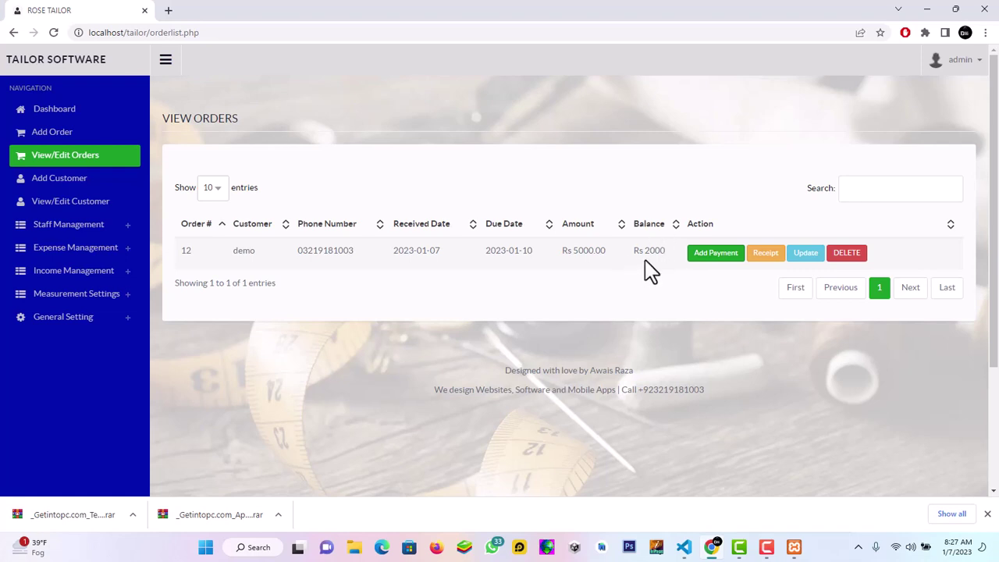
Record a Rs 1500 payment for order 12 under the Sew New Cloth category
{"action": "left_click", "coordinate": [705, 254]}
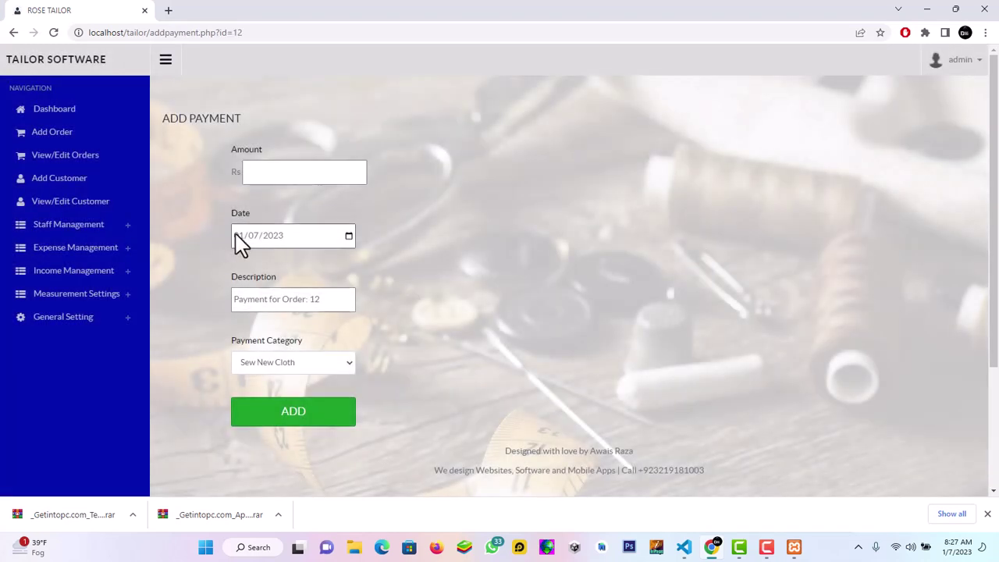
{"action": "left_click", "coordinate": [344, 168]}
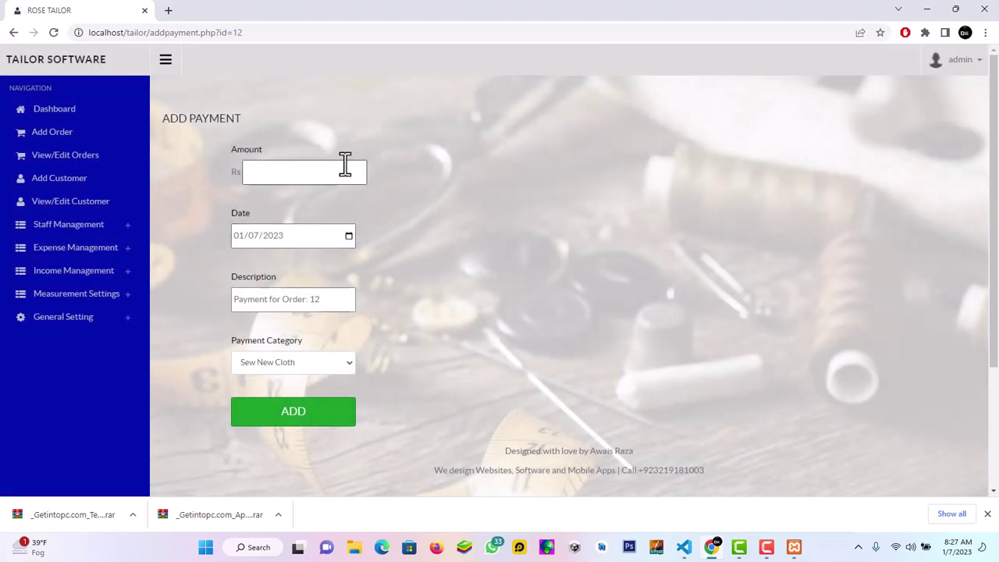
{"action": "type", "text": "1"}
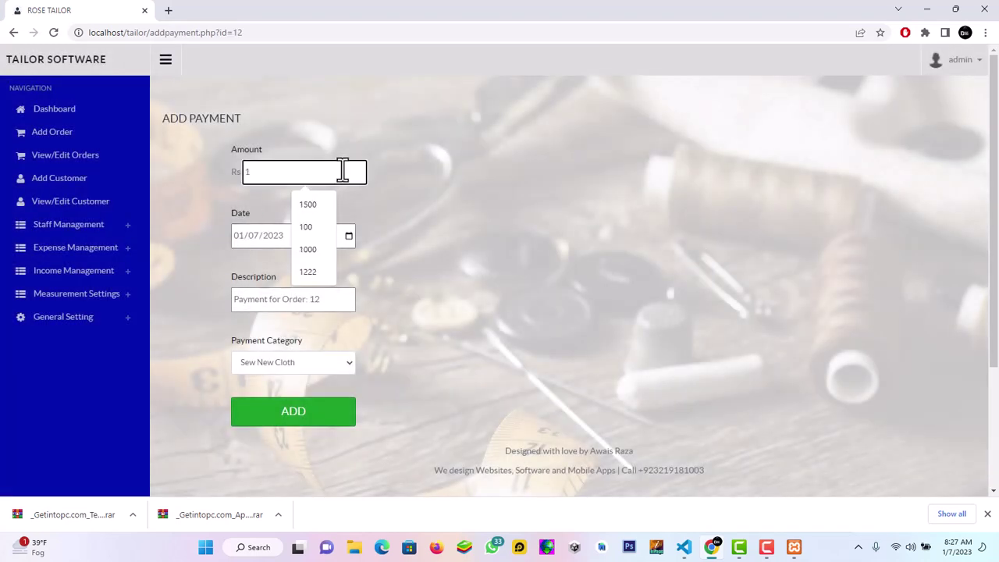
{"action": "type", "text": "500"}
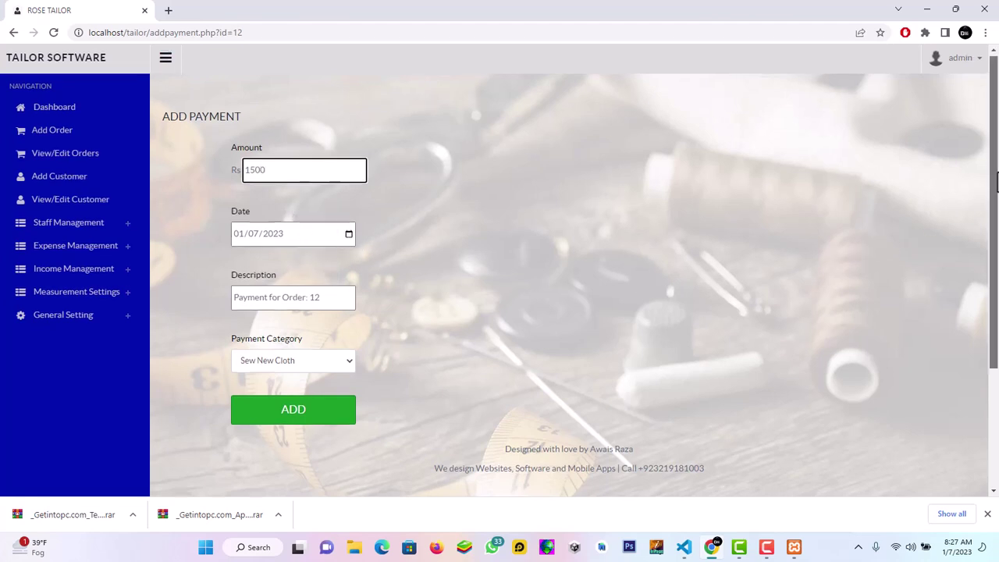
{"action": "scroll", "coordinate": [990, 188], "scroll_direction": "down", "scroll_amount": 2}
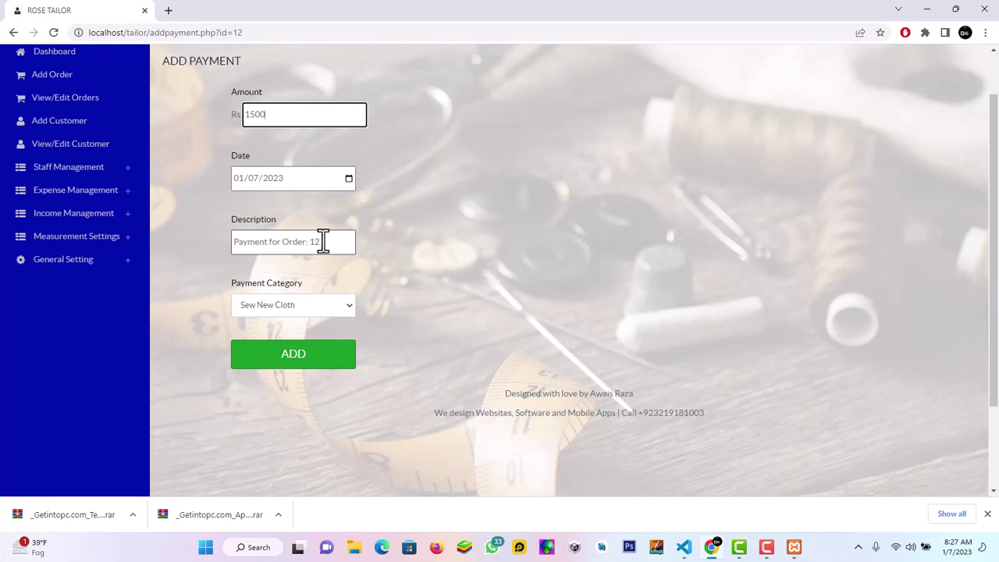
{"action": "left_click", "coordinate": [351, 308]}
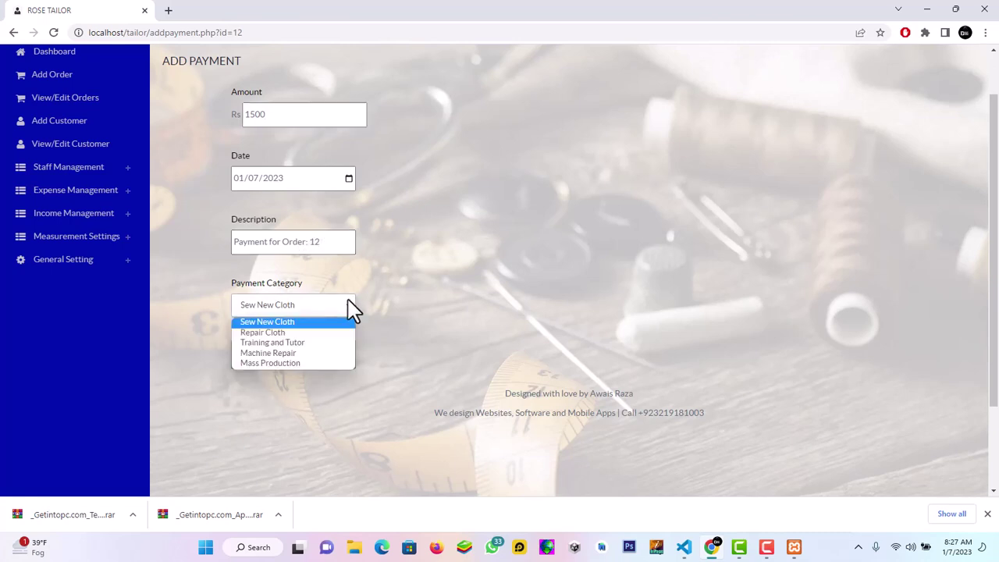
{"action": "left_click", "coordinate": [305, 325]}
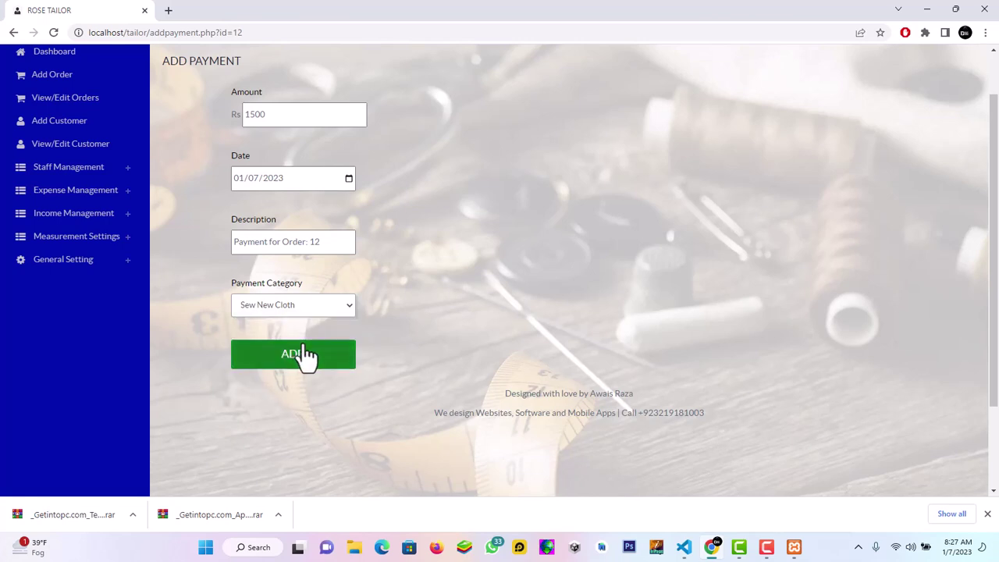
{"action": "left_click", "coordinate": [305, 356]}
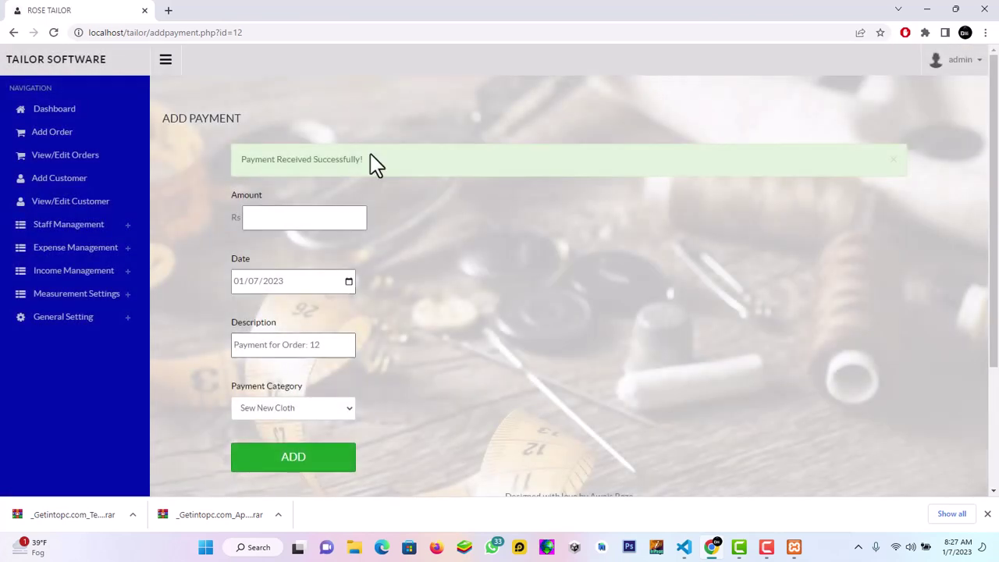
{"action": "left_click", "coordinate": [68, 155]}
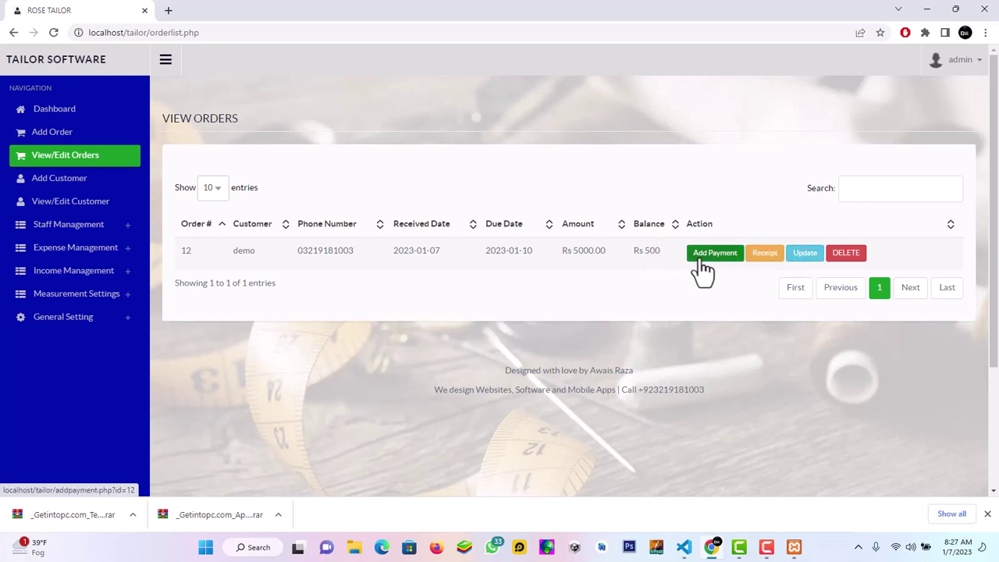
Open the Last 30 Days Income details from the Dashboard, listing the Rs 1500 payment
{"action": "left_click", "coordinate": [95, 117]}
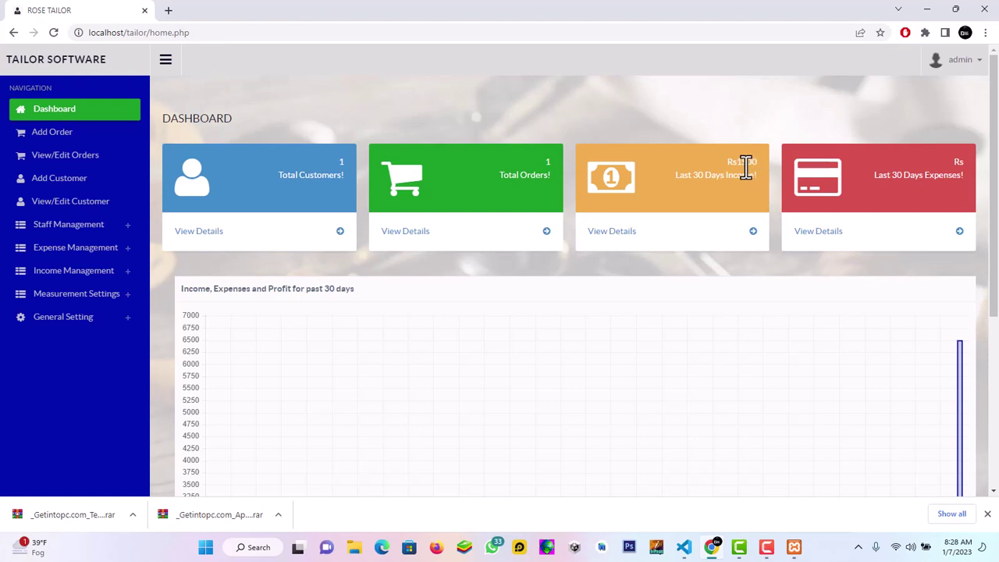
{"action": "left_click", "coordinate": [676, 237]}
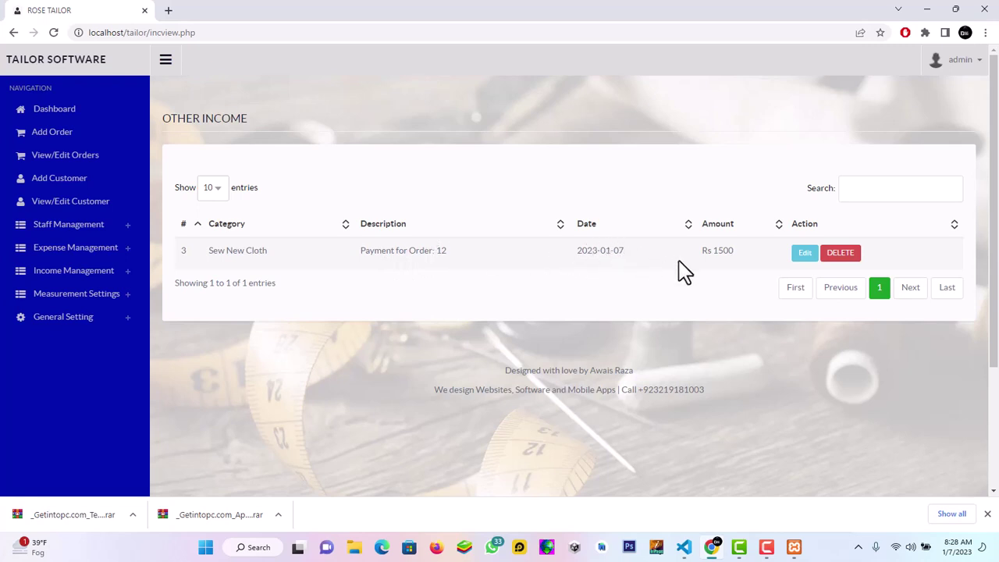
Delete the order 12 income entry and bring up the All Staff list with its one tailor
{"action": "left_click", "coordinate": [829, 252]}
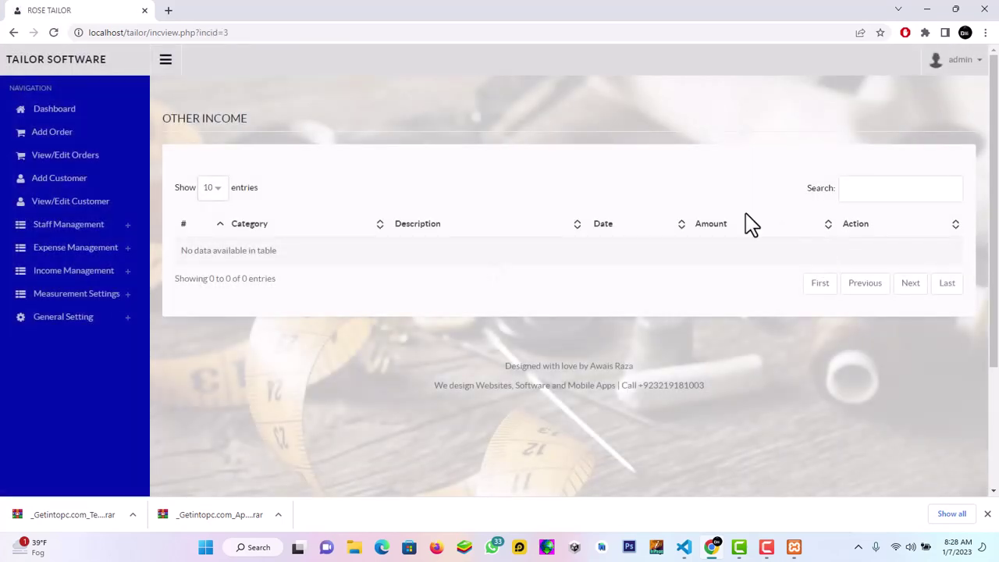
{"action": "left_click", "coordinate": [45, 113]}
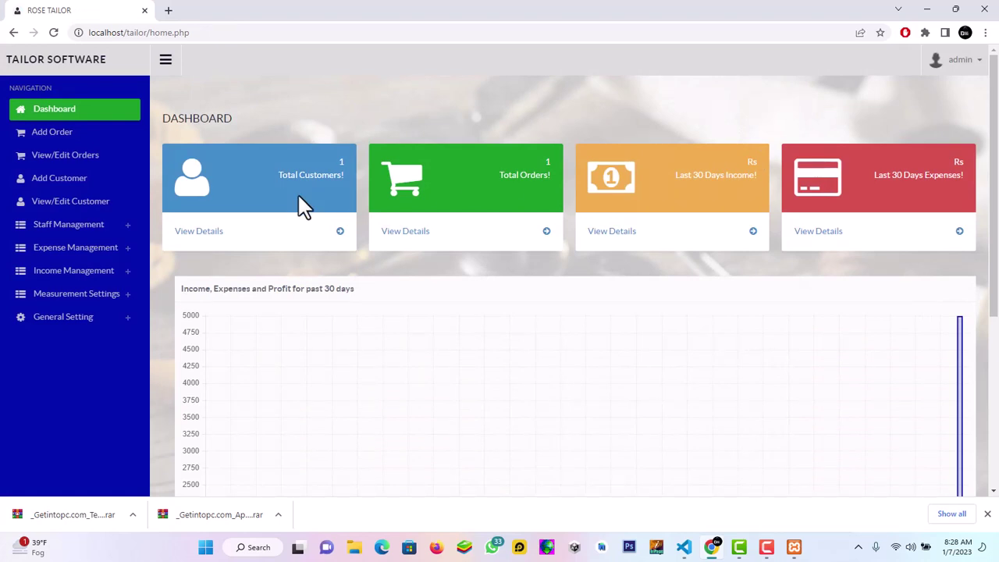
{"action": "left_click", "coordinate": [111, 228]}
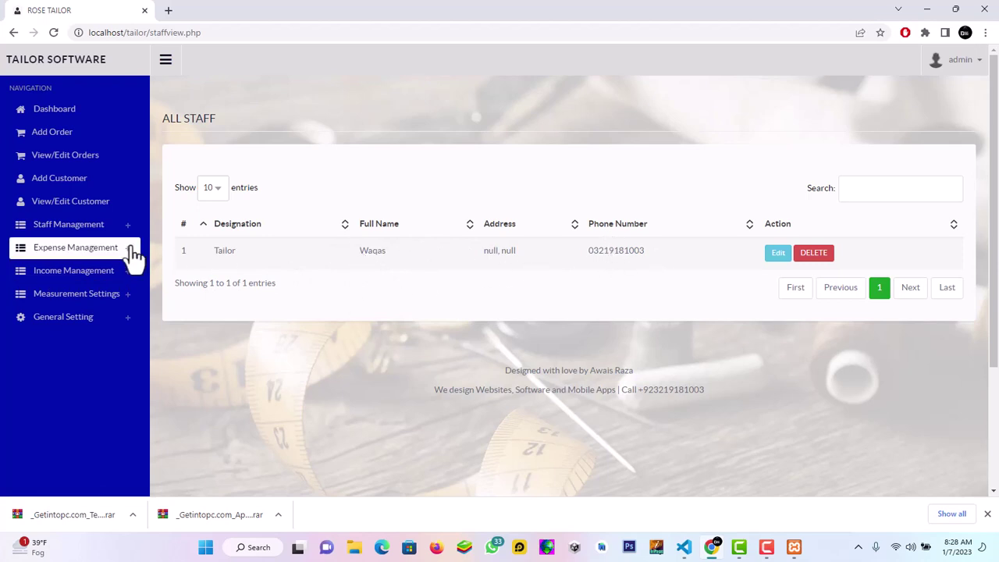
Open the blank Add Staff form and check its designations: Tailor, Counter, Security and Manager
{"action": "left_click", "coordinate": [83, 236]}
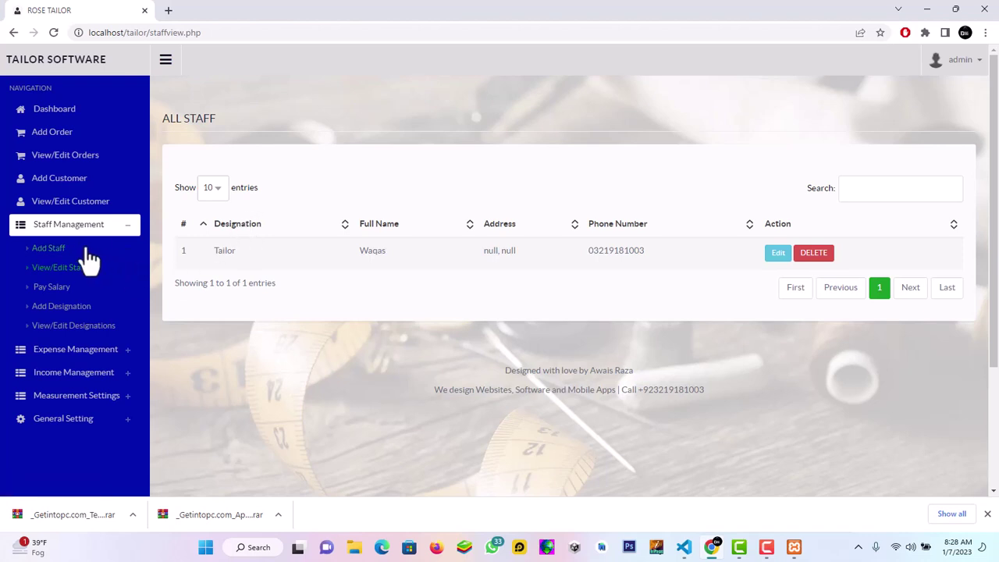
{"action": "left_click", "coordinate": [49, 248]}
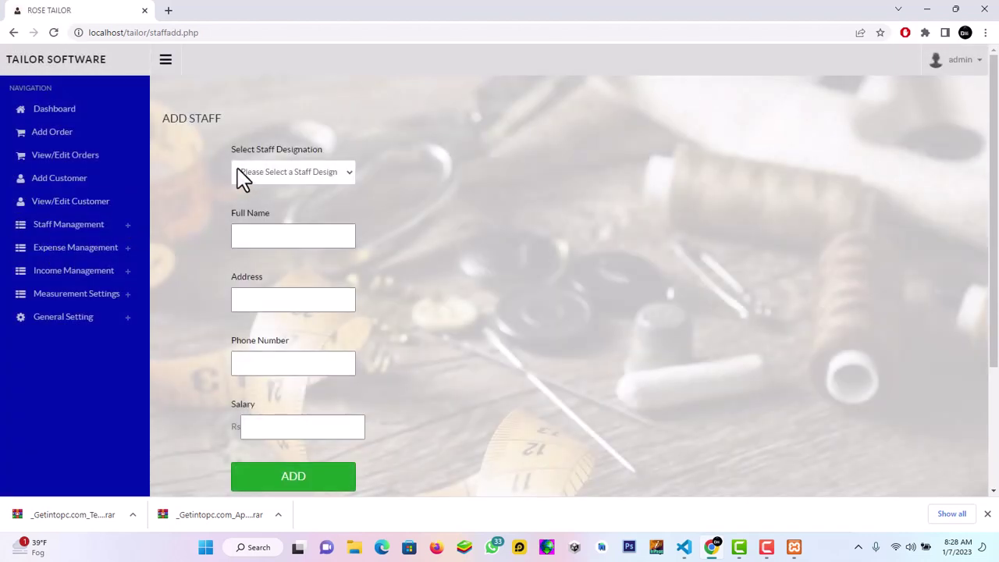
{"action": "left_click", "coordinate": [263, 178]}
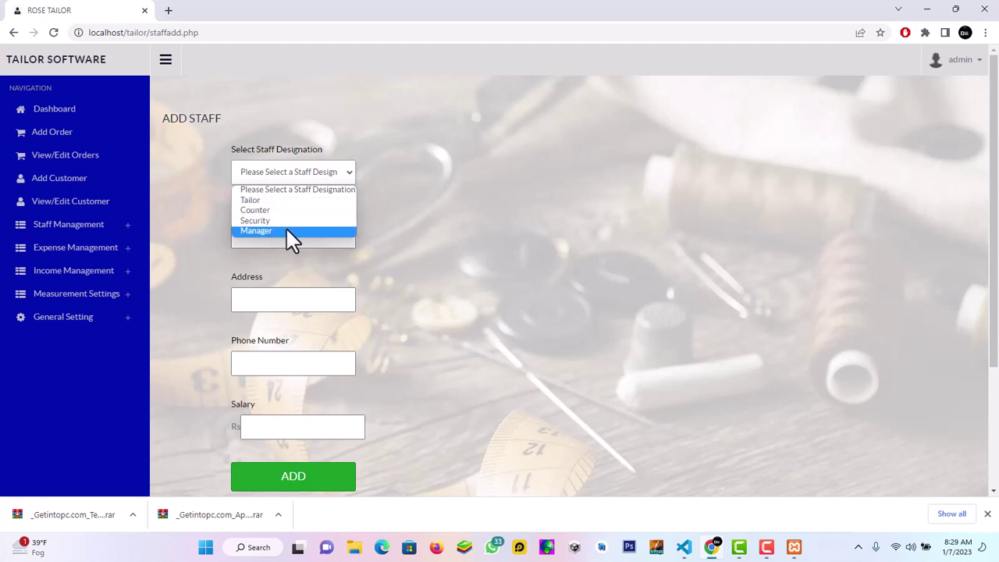
{"action": "left_click", "coordinate": [199, 219]}
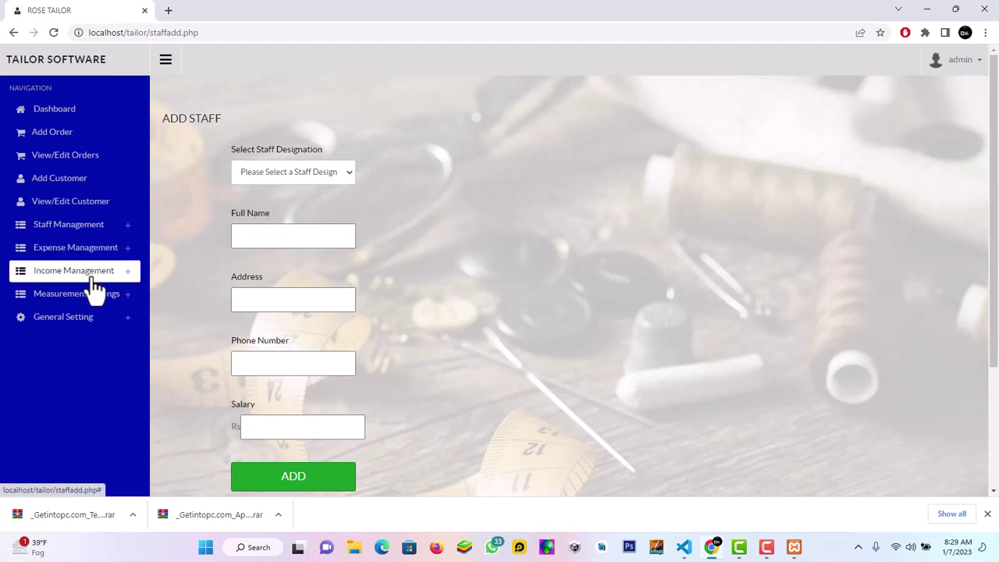
{"action": "left_click", "coordinate": [109, 233]}
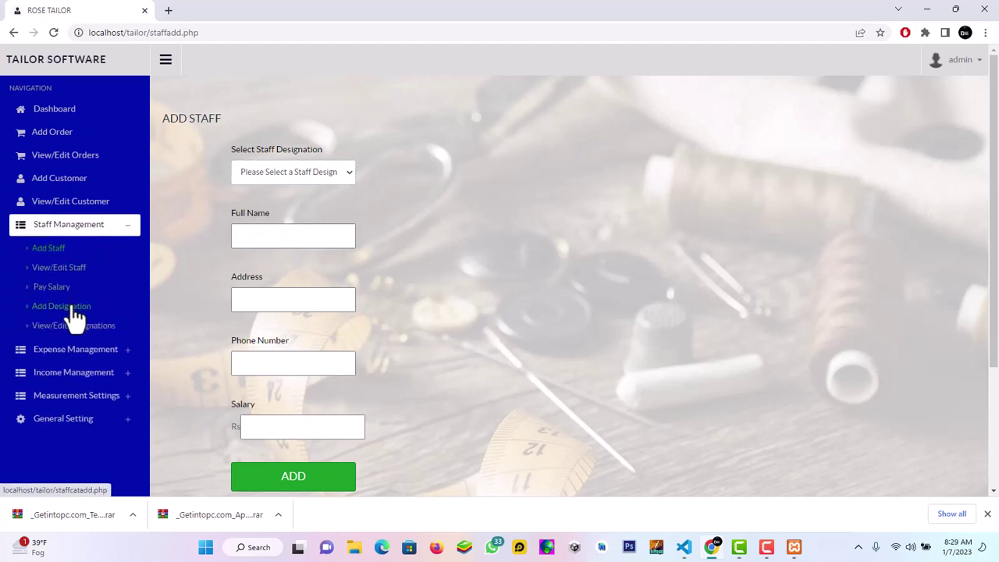
Delete the Counter designation, leaving Tailor, Security and Manager in the Staff Designations list
{"action": "left_click", "coordinate": [76, 323]}
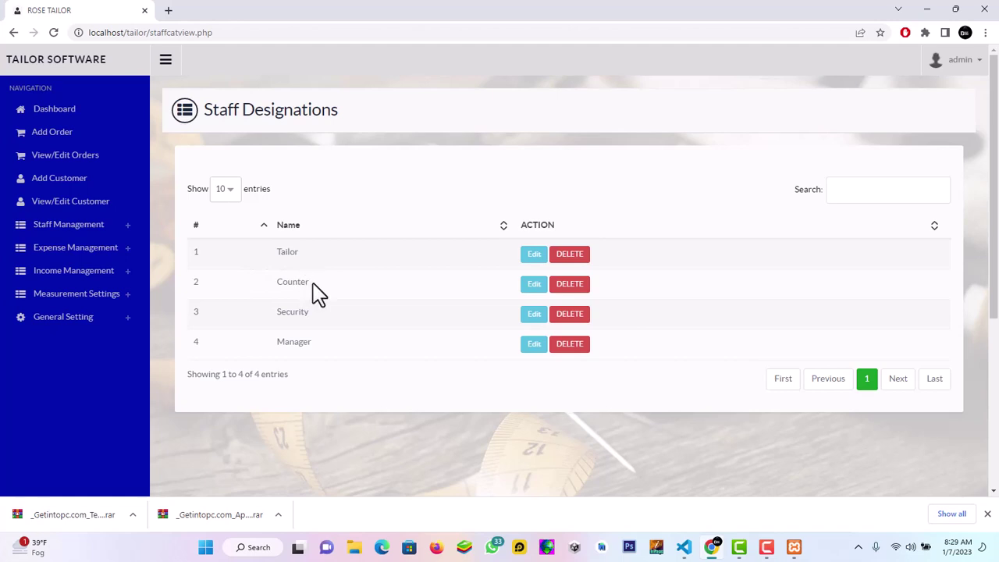
{"action": "left_click", "coordinate": [578, 290]}
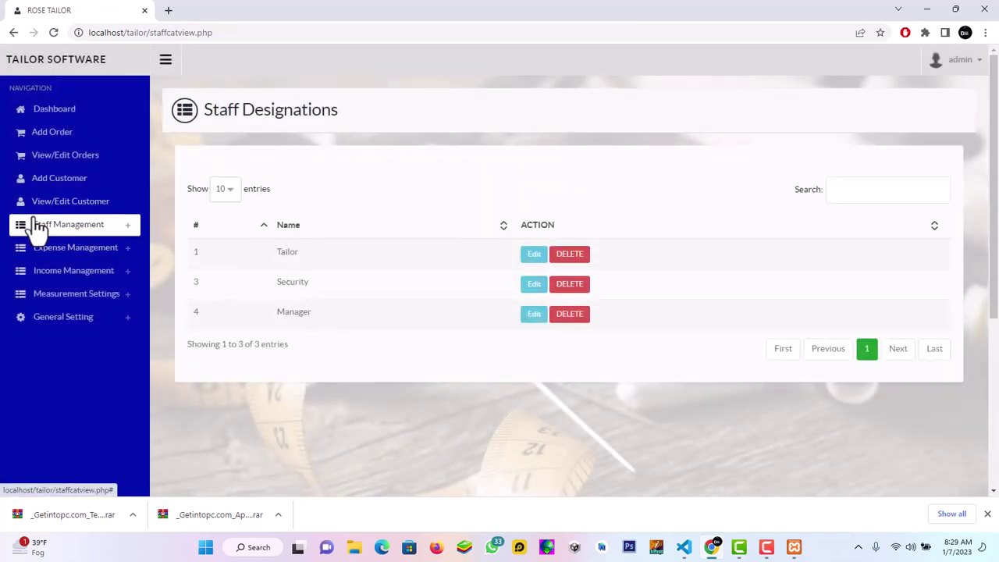
{"action": "left_click", "coordinate": [82, 226]}
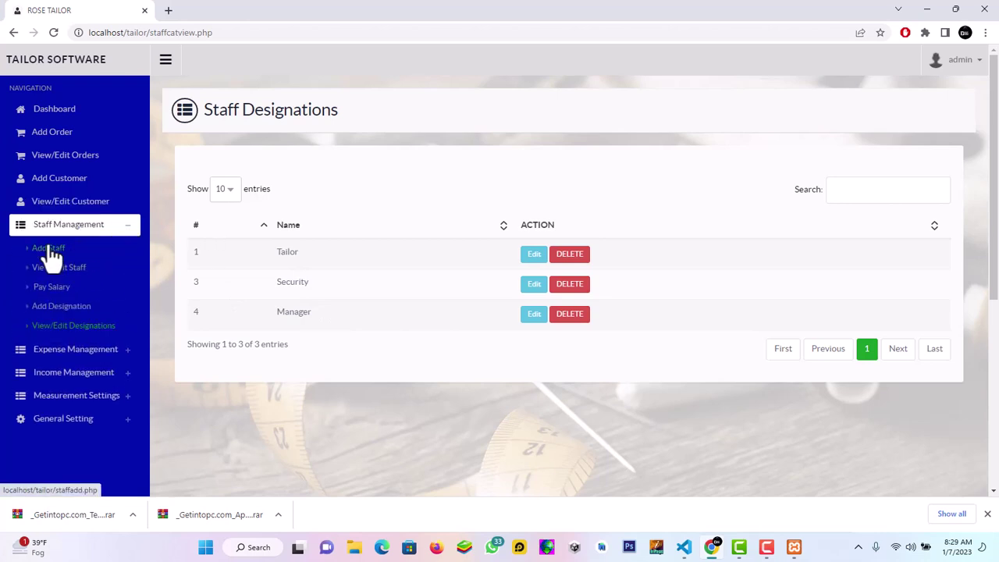
Start a new staff member in the Add Staff form with the Security designation
{"action": "left_click", "coordinate": [48, 247]}
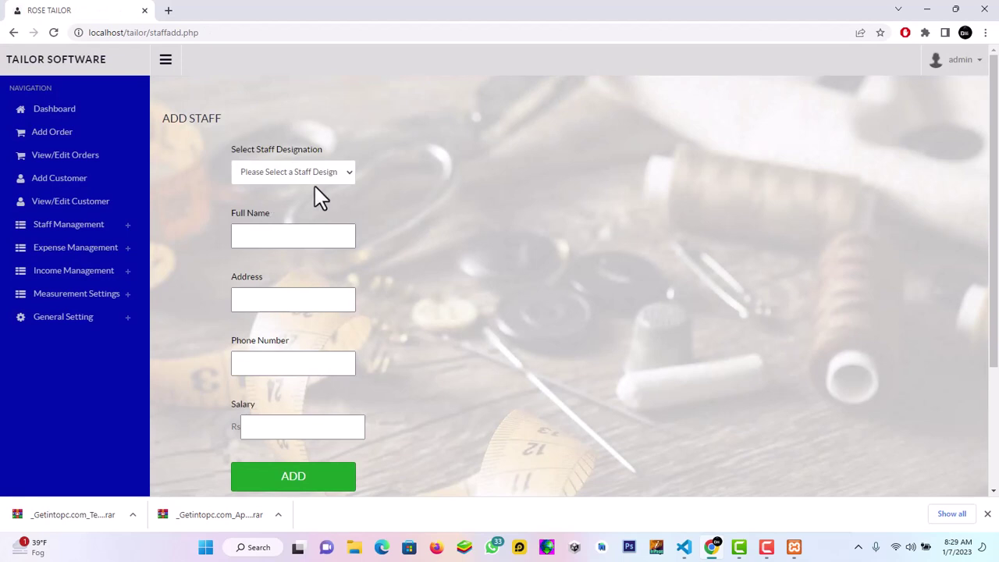
{"action": "left_click", "coordinate": [313, 175]}
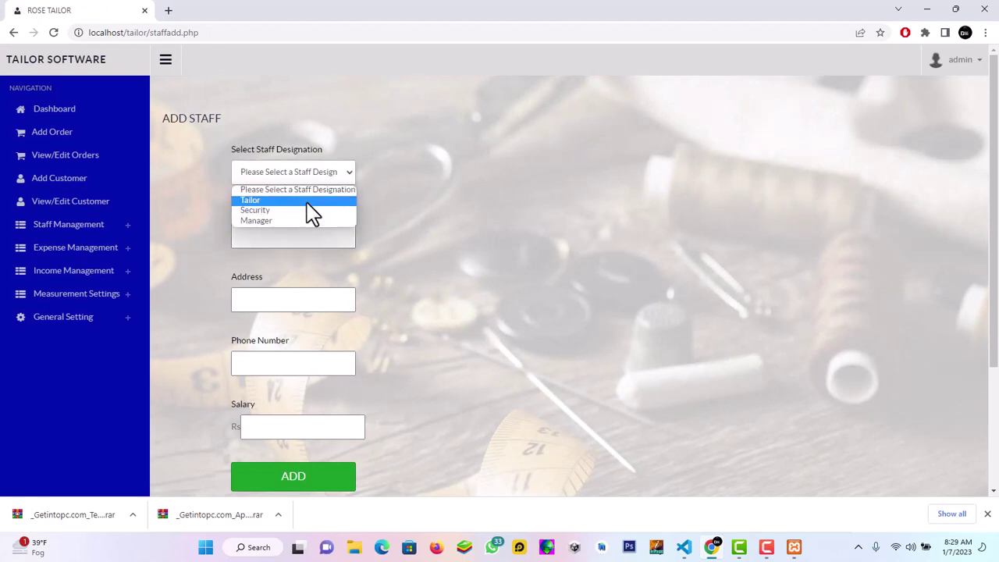
{"action": "left_click", "coordinate": [308, 205]}
{"action": "left_click", "coordinate": [304, 180]}
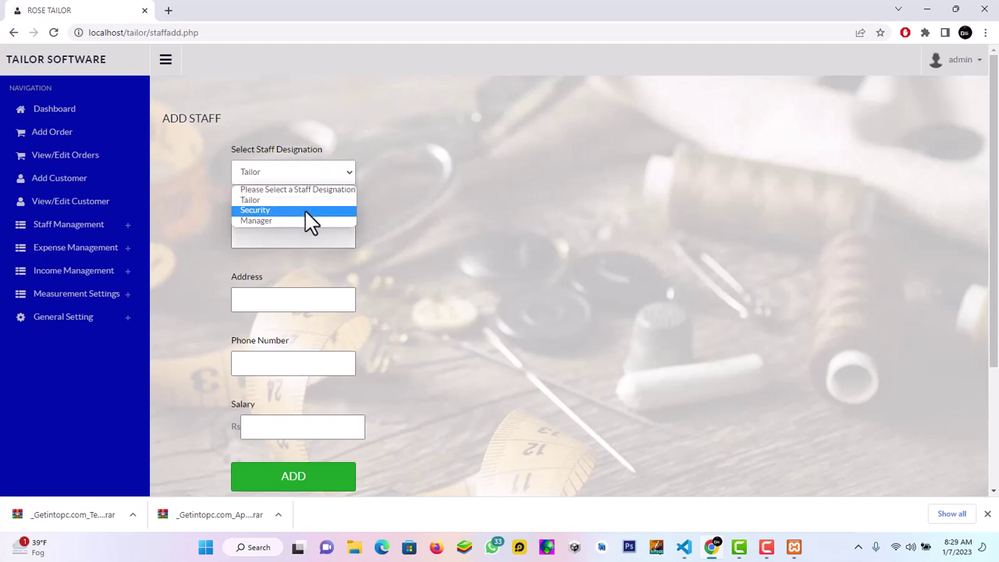
{"action": "left_click", "coordinate": [301, 211]}
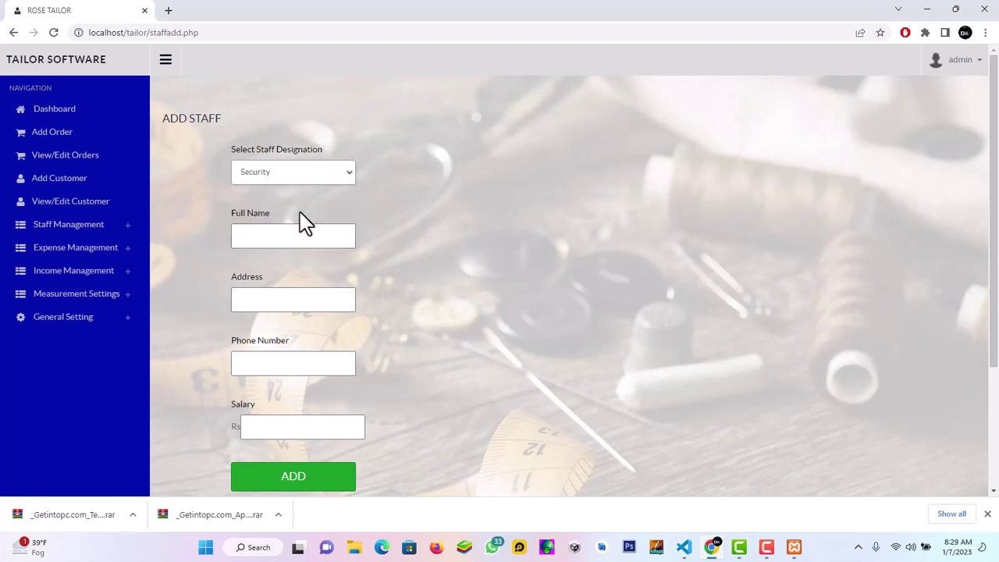
Enter the staff member's full name, address, phone and a 35000 salary, then add them
{"action": "left_click", "coordinate": [302, 228]}
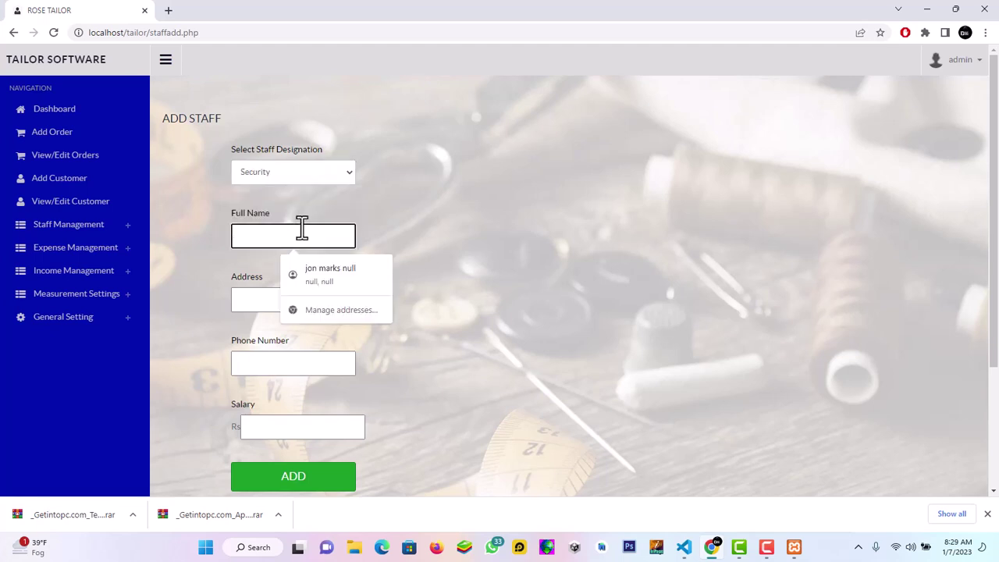
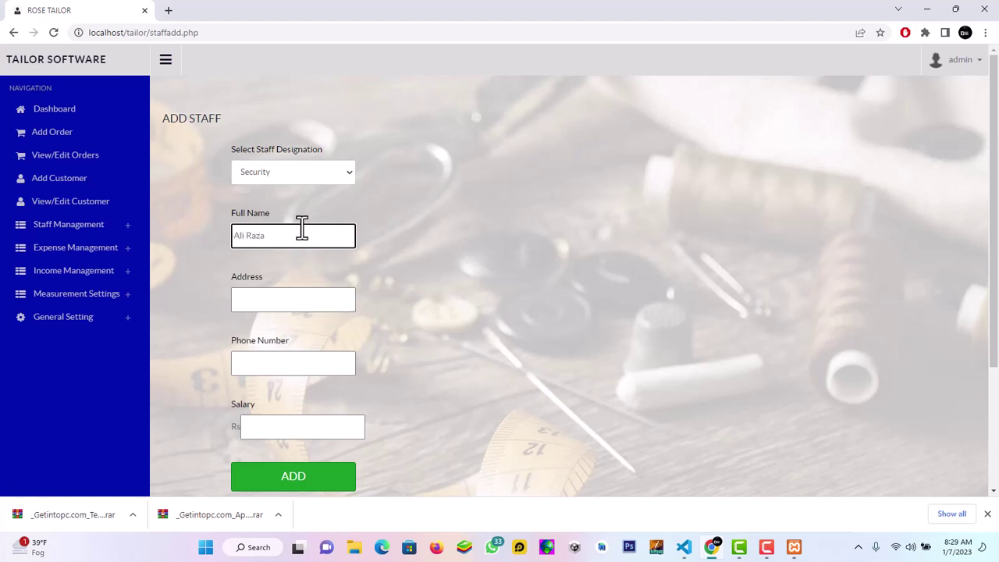
{"action": "left_click", "coordinate": [313, 297]}
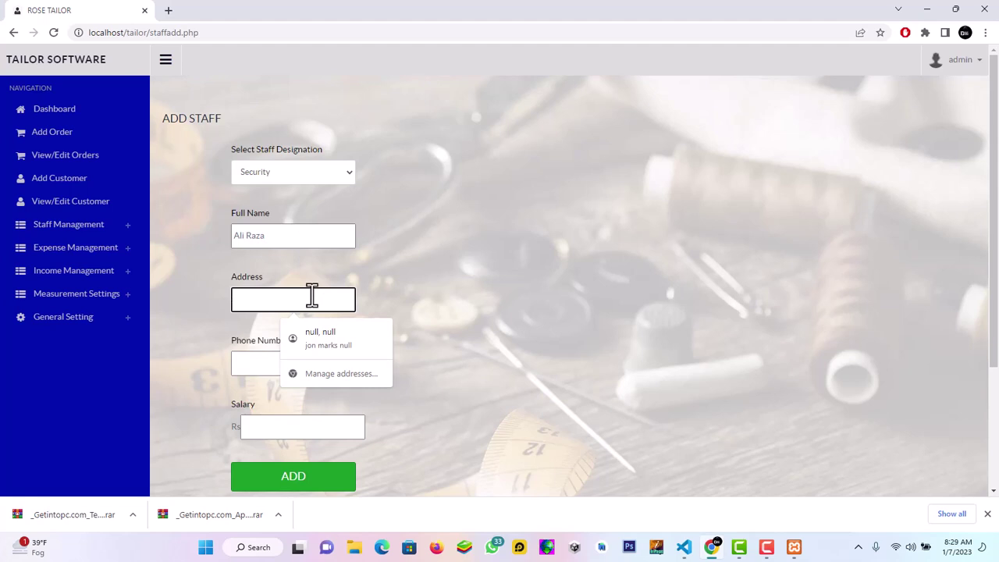
{"action": "left_click", "coordinate": [329, 343]}
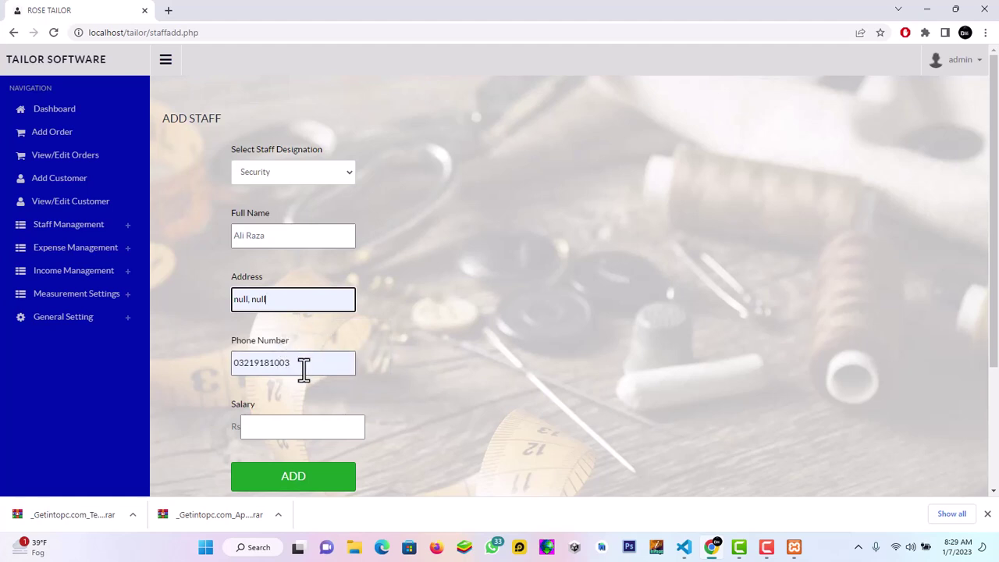
{"action": "left_click", "coordinate": [305, 426]}
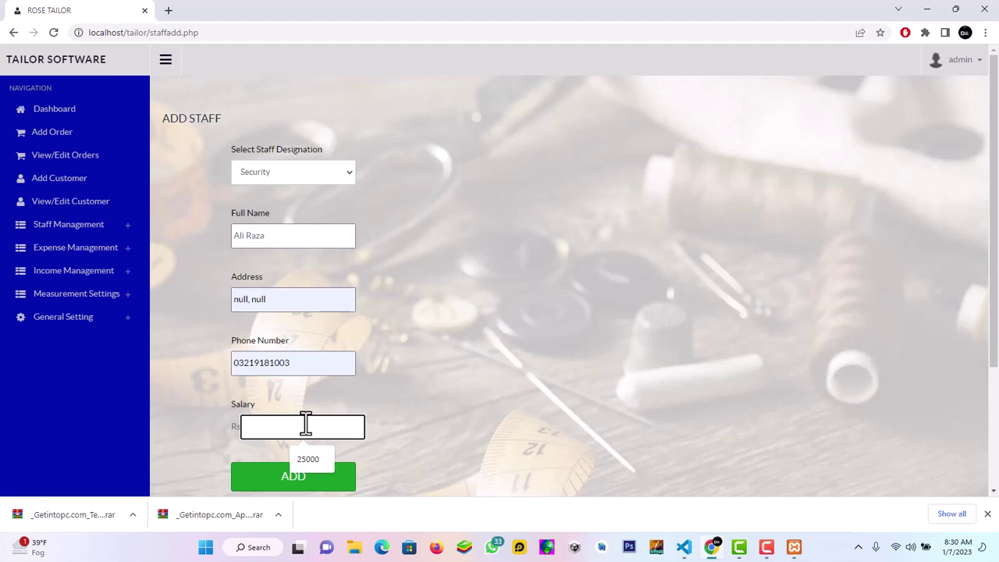
{"action": "type", "text": "35000"}
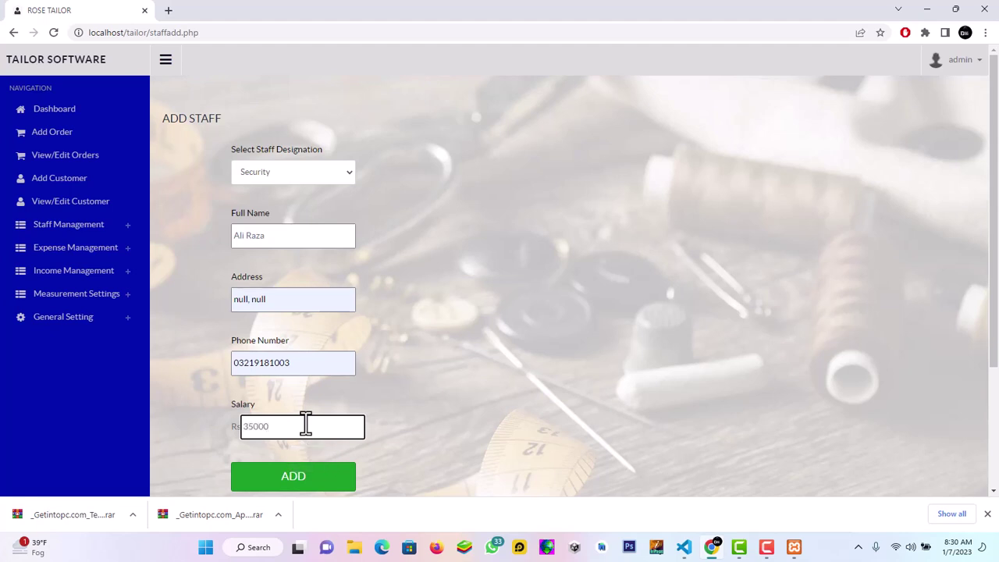
{"action": "left_click", "coordinate": [313, 484]}
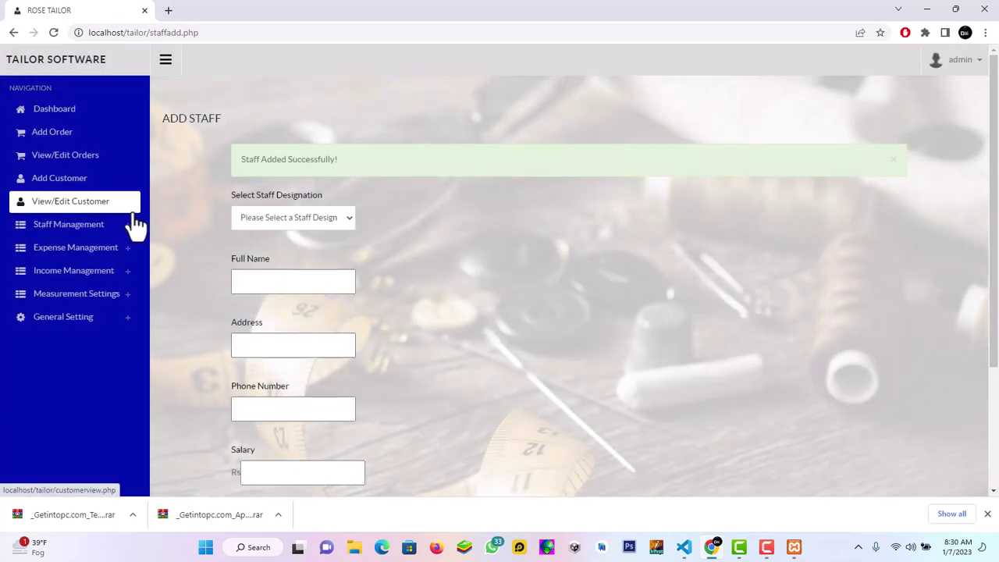
{"action": "left_click", "coordinate": [91, 226]}
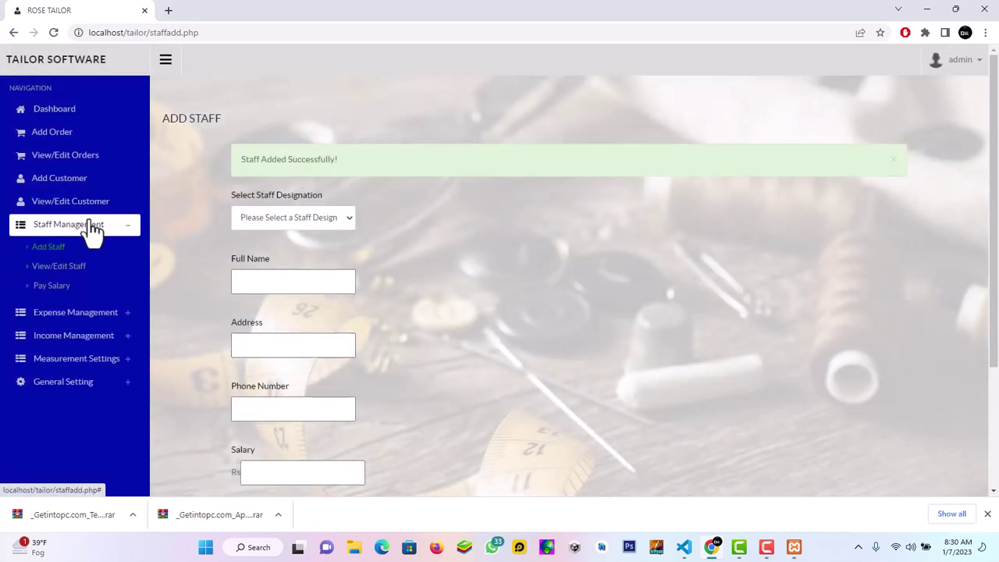
Review the two-member staff list and the new member's record, then bring up the Pay Salary form
{"action": "left_click", "coordinate": [62, 269]}
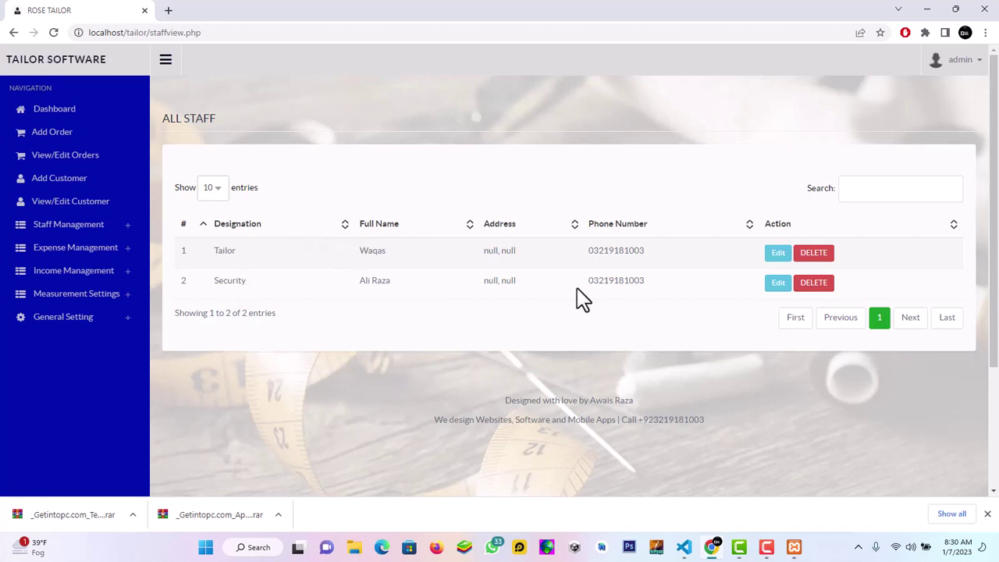
{"action": "left_click", "coordinate": [778, 284]}
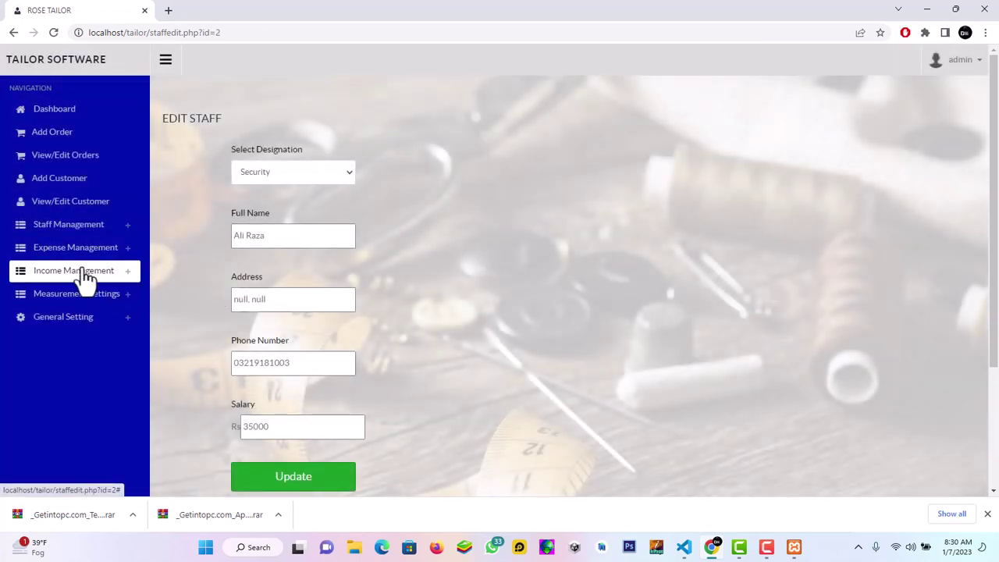
{"action": "left_click", "coordinate": [89, 236]}
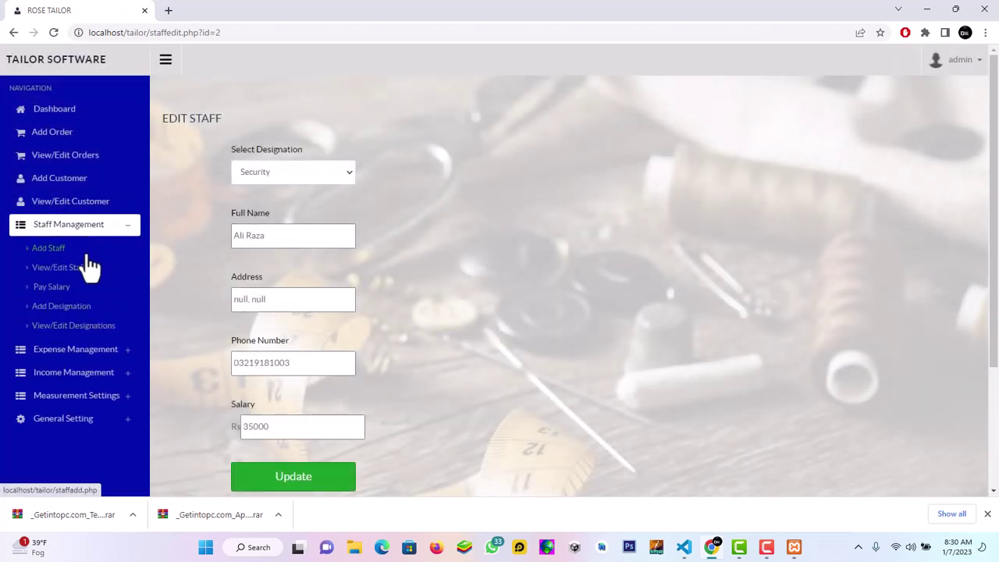
{"action": "left_click", "coordinate": [55, 287]}
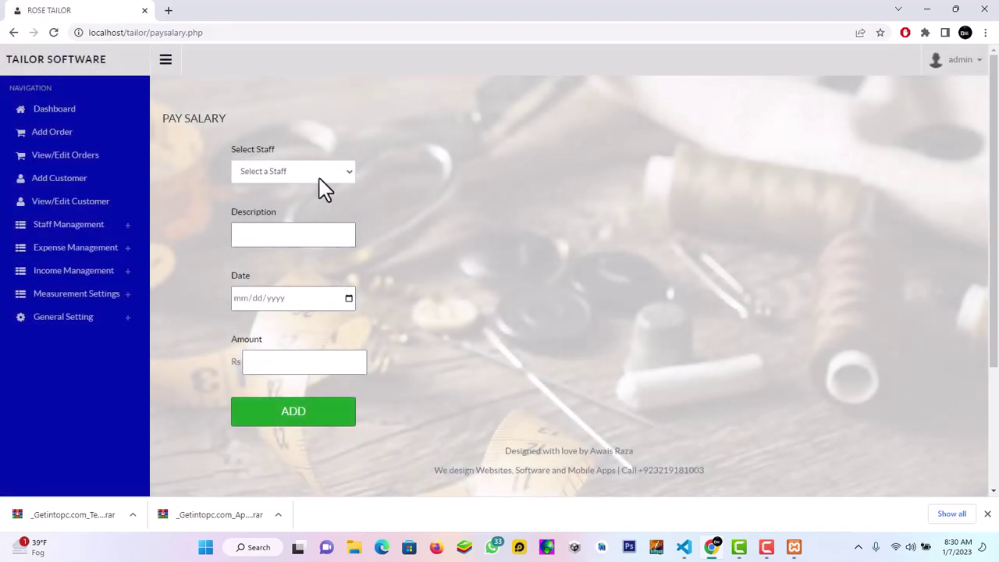
{"action": "left_click", "coordinate": [319, 173]}
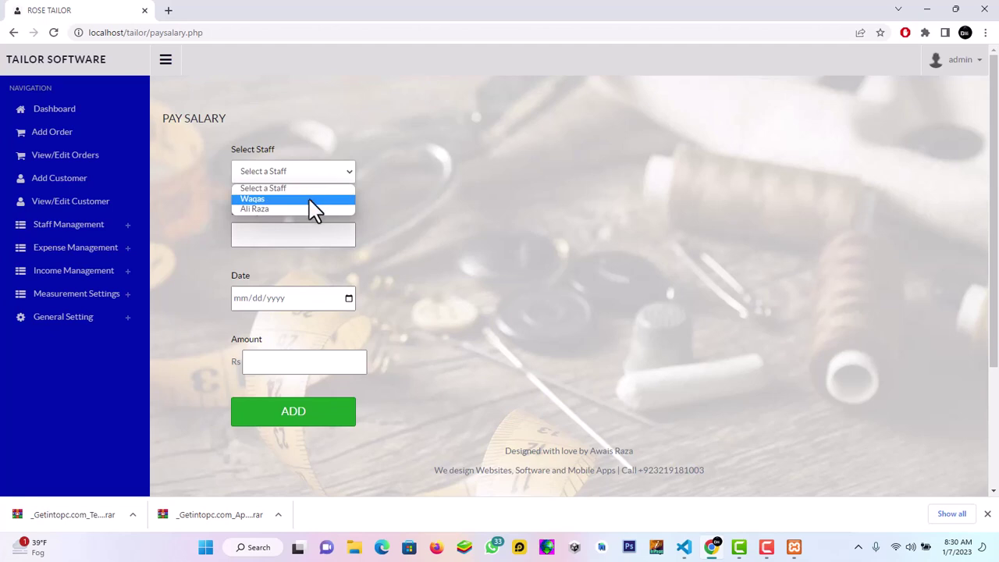
Pay the new staff member a Rs 25000 salary dated 01/07/2023
{"action": "left_click", "coordinate": [309, 210]}
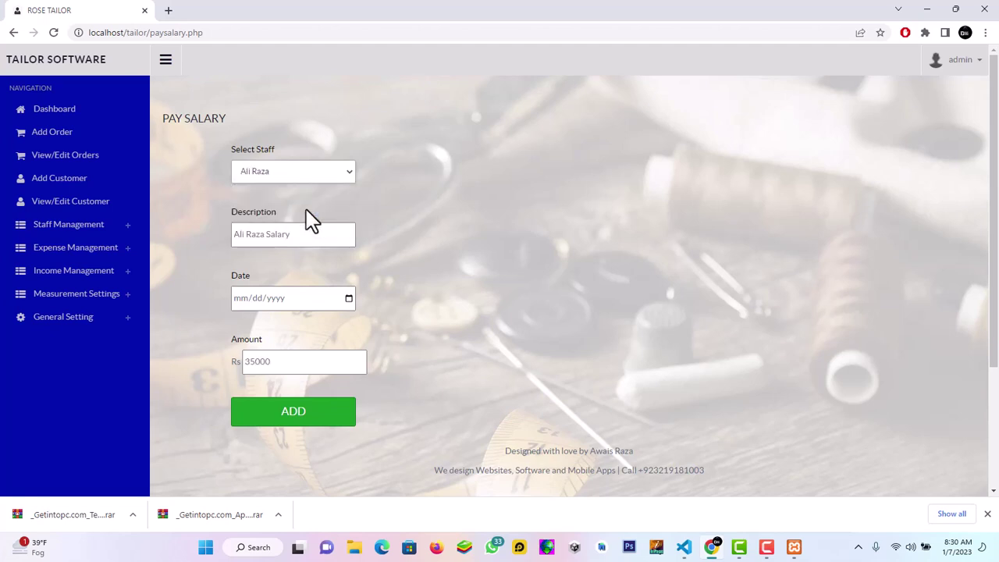
{"action": "left_click", "coordinate": [349, 300]}
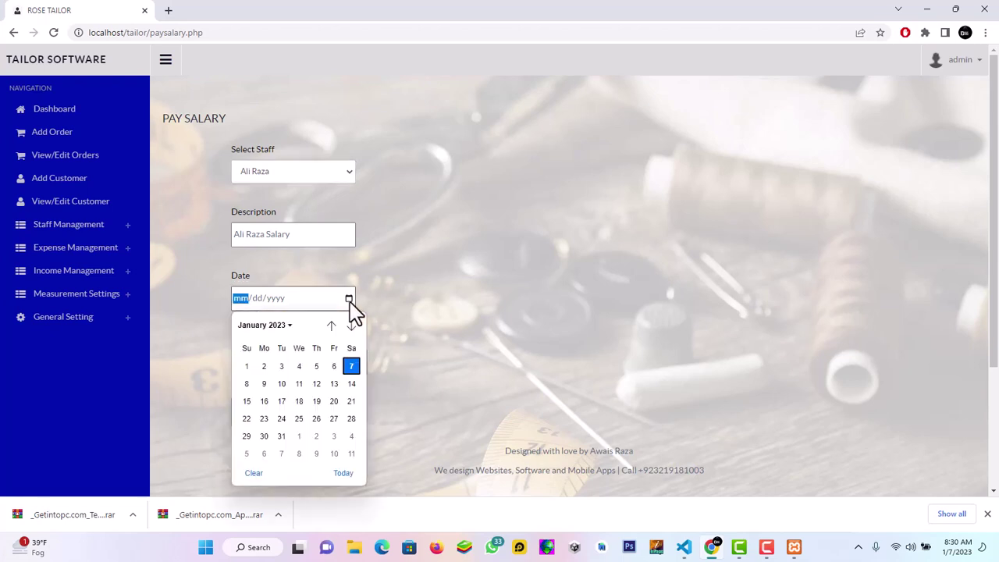
{"action": "left_click", "coordinate": [343, 474]}
{"action": "left_click", "coordinate": [431, 328]}
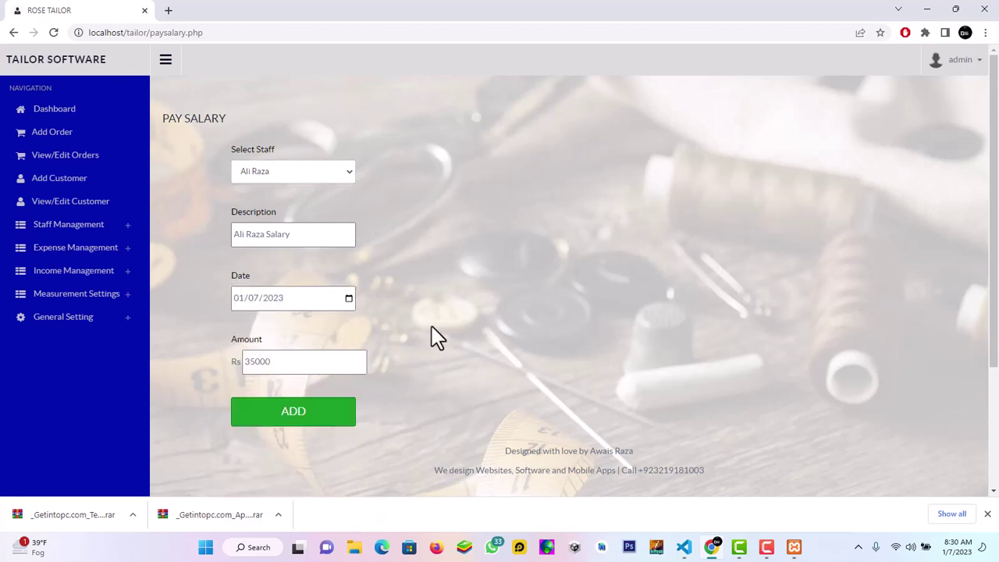
{"action": "left_click", "coordinate": [293, 360]}
{"action": "key", "text": "BackSpace"}
{"action": "key", "text": "BackSpace"}
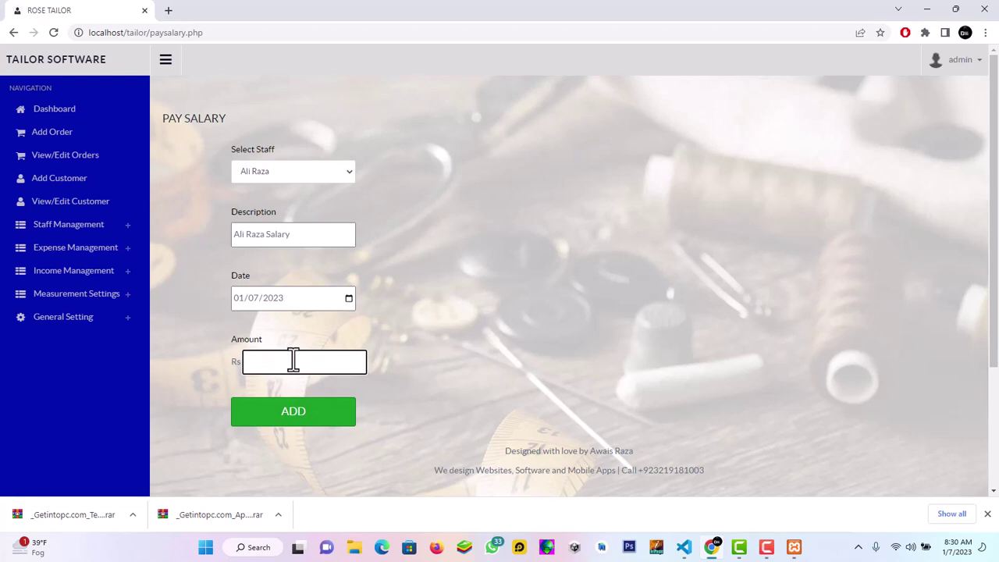
{"action": "type", "text": "25000"}
{"action": "left_click", "coordinate": [284, 418]}
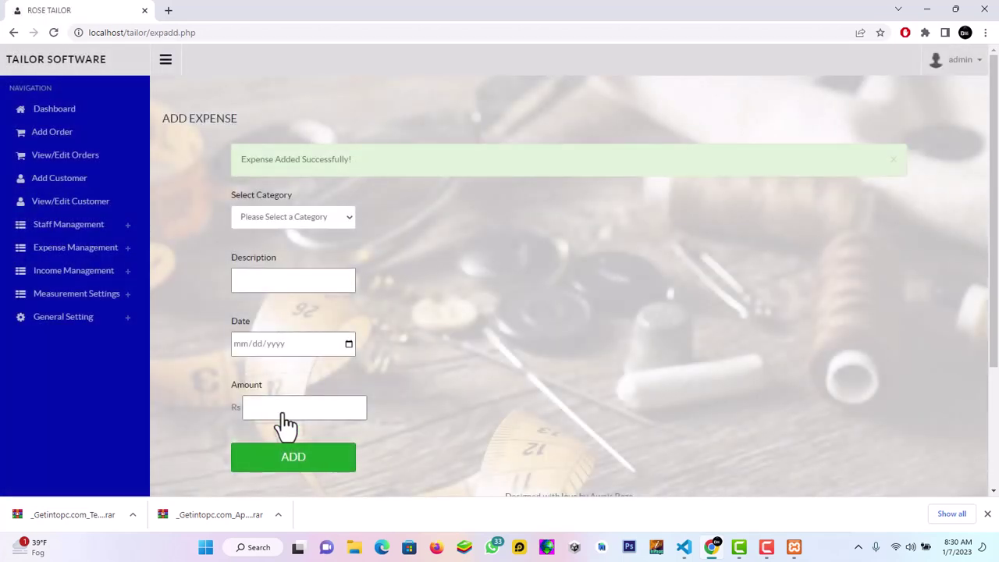
Add an Electricity expense of Rs 15000 dated 01/07/2023
{"action": "left_click", "coordinate": [319, 224]}
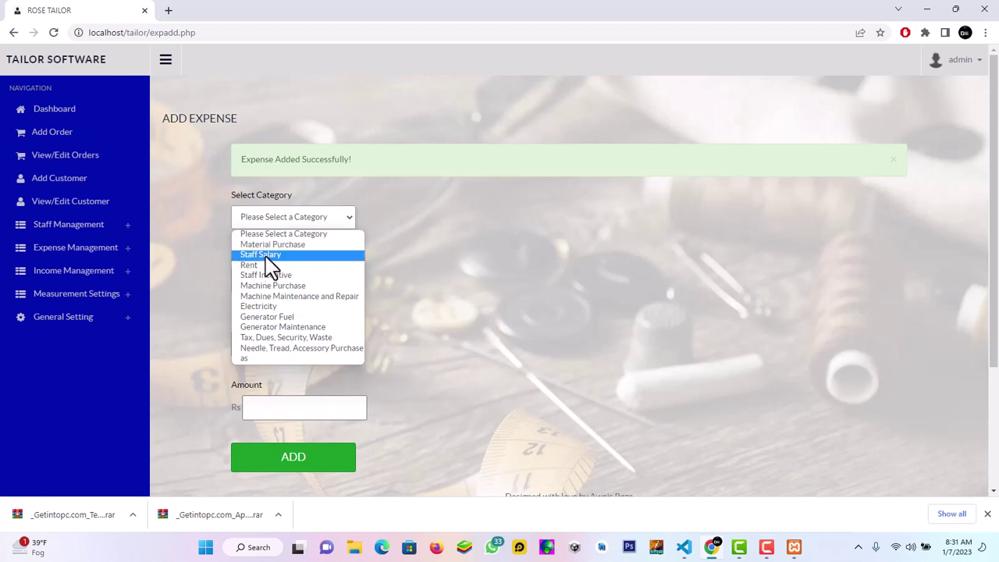
{"action": "left_click", "coordinate": [271, 306]}
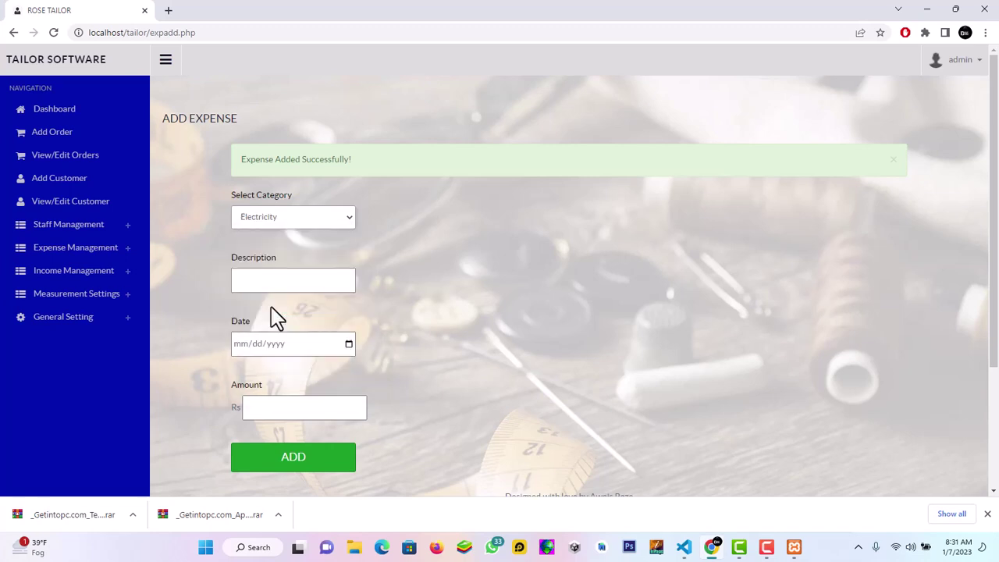
{"action": "left_click", "coordinate": [288, 281]}
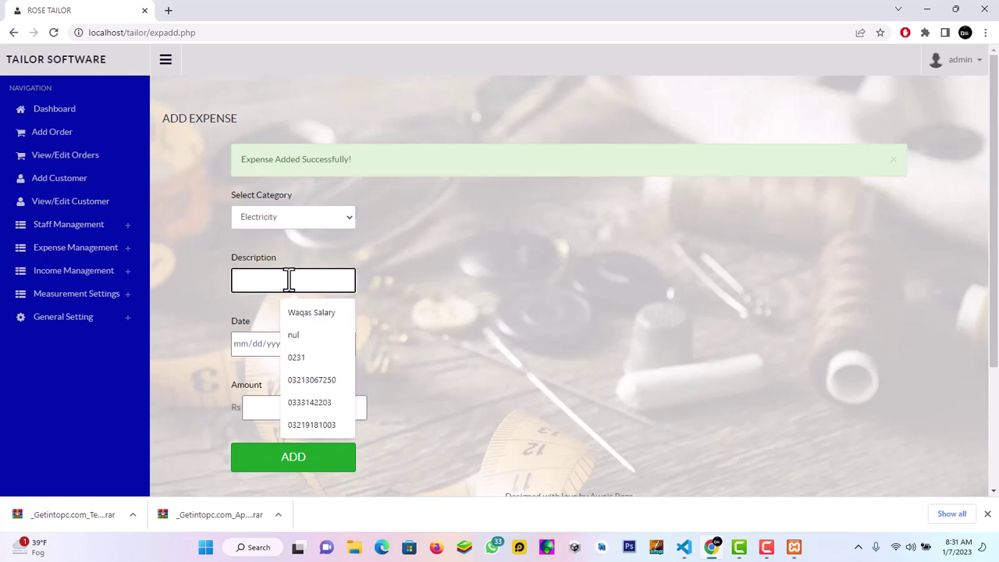
{"action": "left_click", "coordinate": [266, 351]}
{"action": "left_click", "coordinate": [350, 345]}
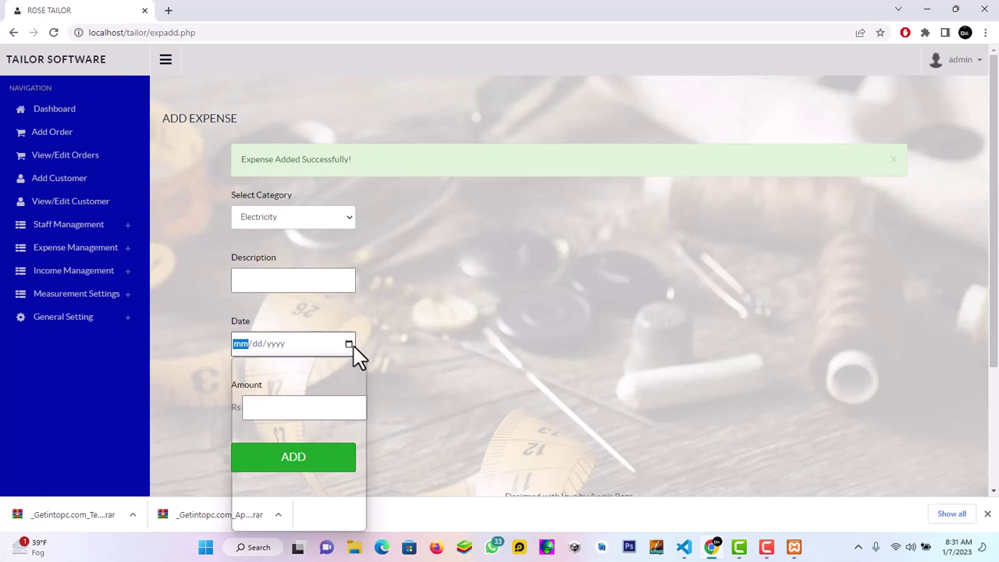
{"action": "left_click", "coordinate": [343, 518]}
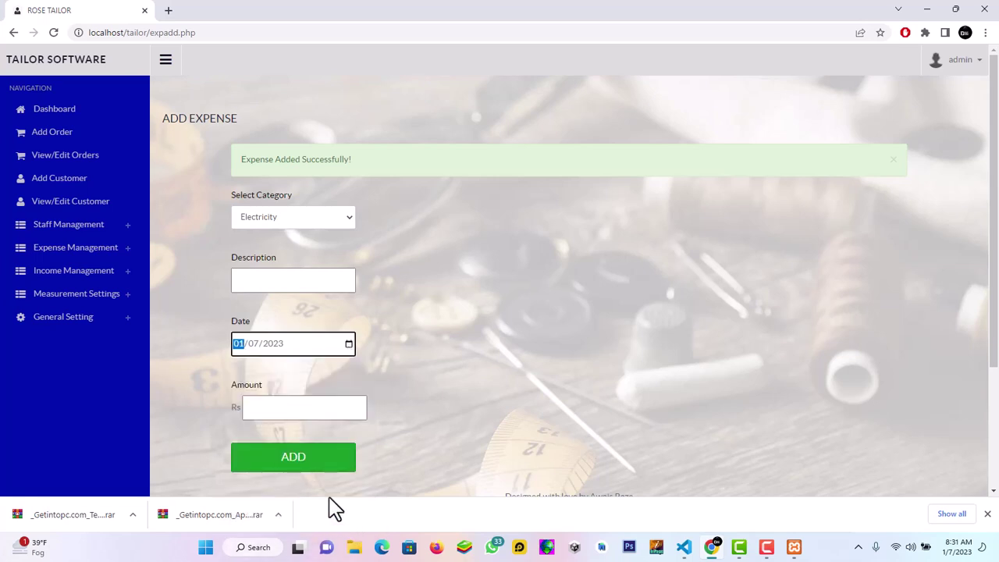
{"action": "left_click", "coordinate": [309, 407]}
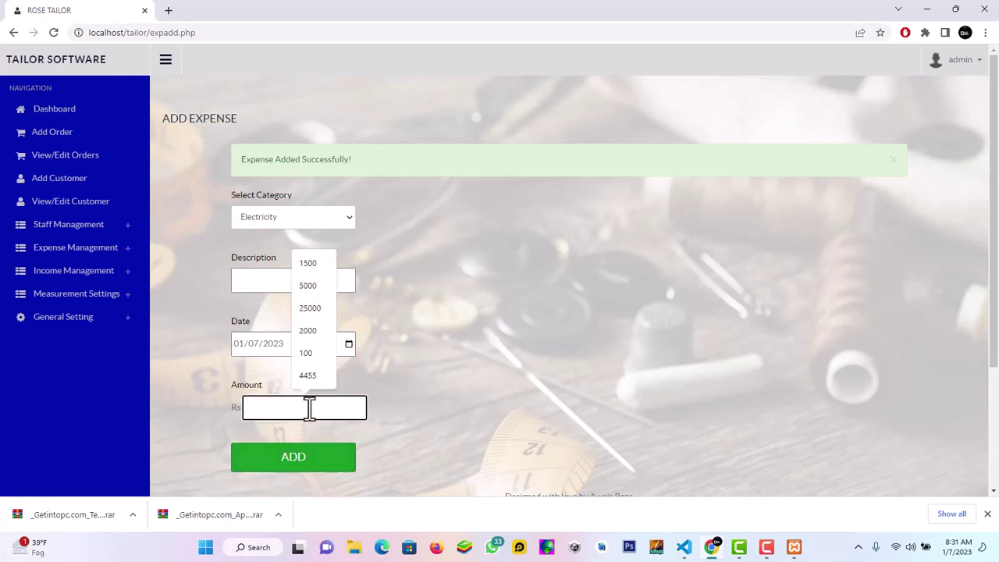
{"action": "type", "text": "15000"}
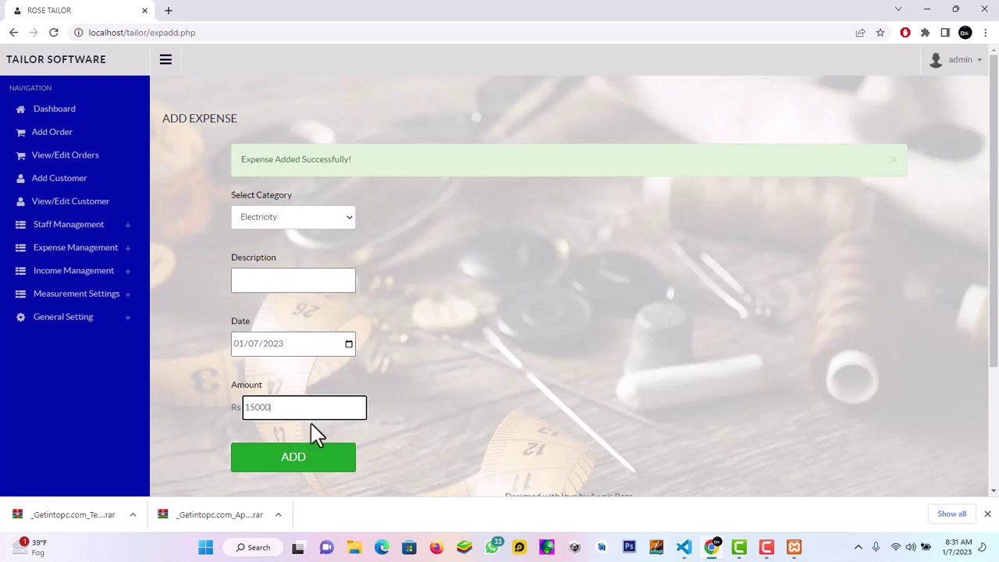
{"action": "left_click", "coordinate": [313, 468]}
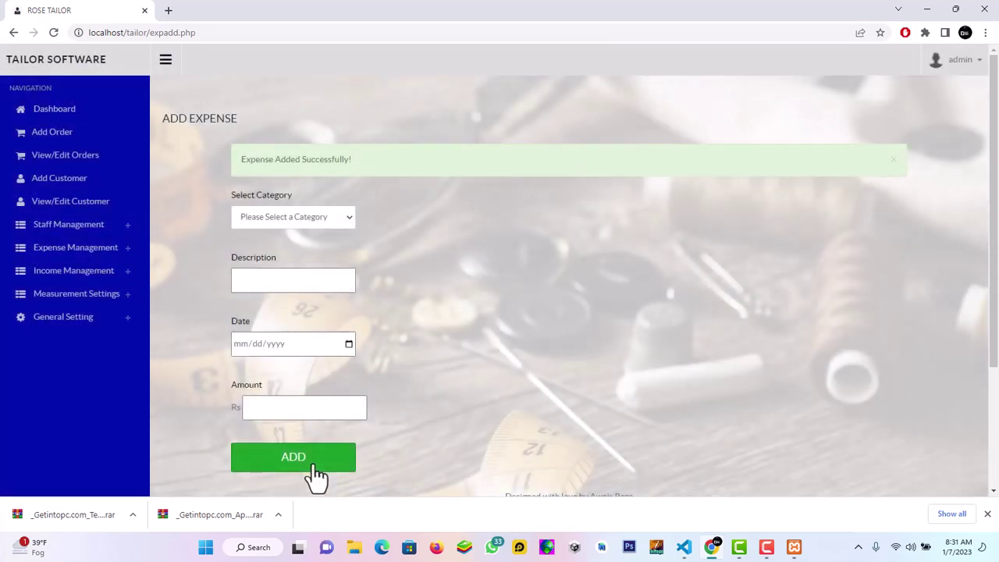
{"action": "left_click", "coordinate": [283, 220]}
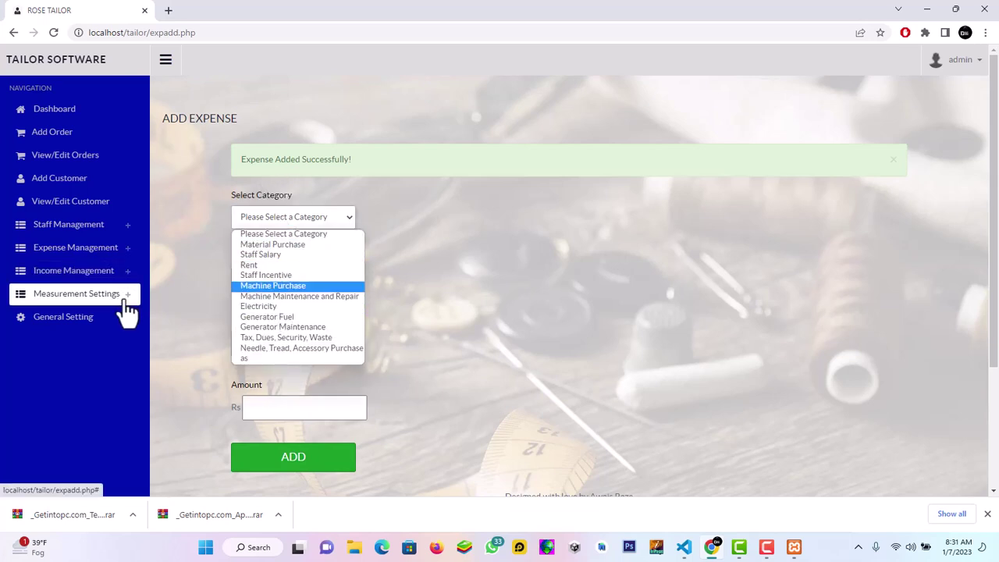
Look over the Add and View/Edit Expense Category pages, then return to the Rs40000-expense Dashboard
{"action": "left_click", "coordinate": [114, 249]}
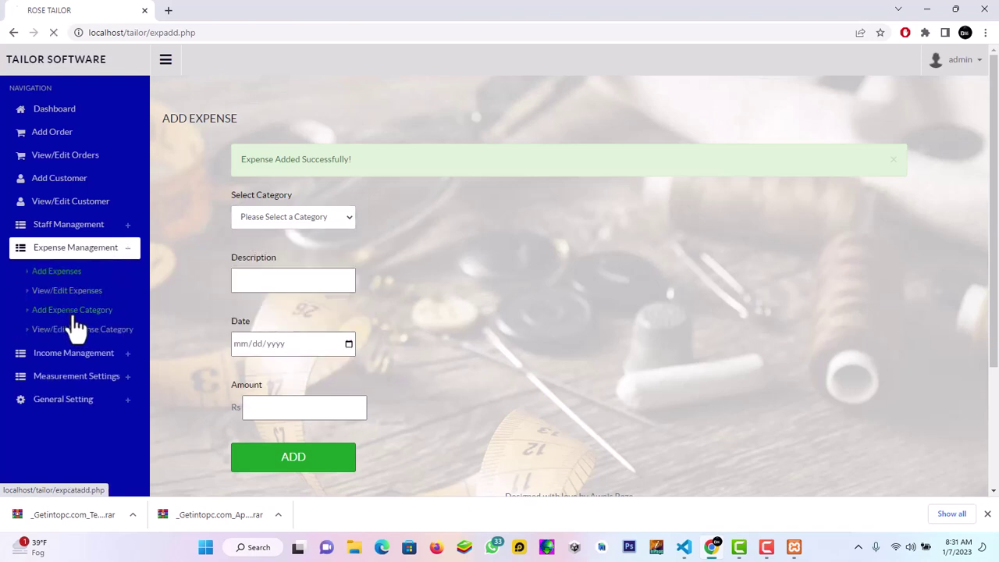
{"action": "left_click", "coordinate": [73, 316]}
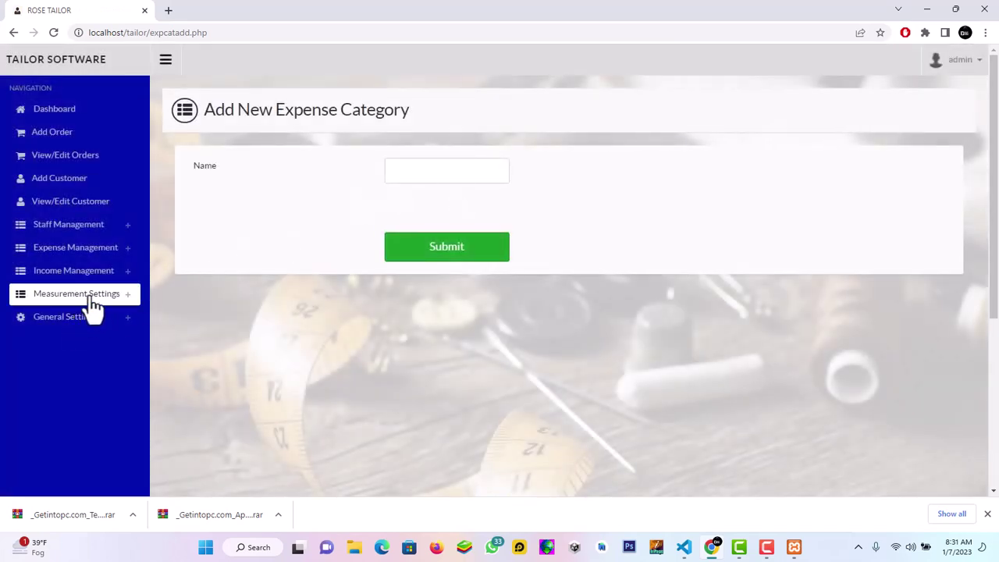
{"action": "left_click", "coordinate": [100, 256]}
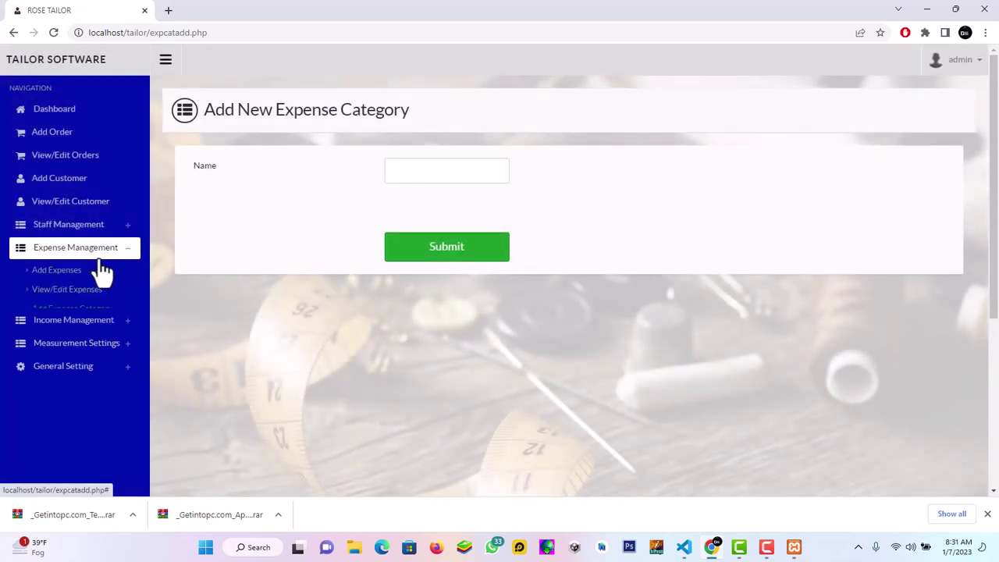
{"action": "left_click", "coordinate": [90, 331]}
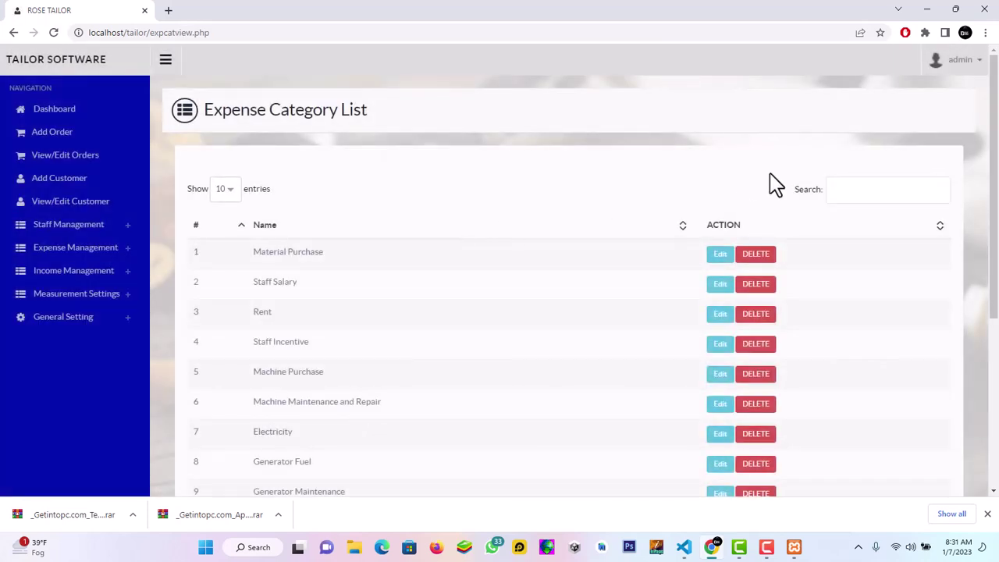
{"action": "mouse_move", "coordinate": [997, 183]}
{"action": "left_mouse_down"}
{"action": "mouse_move", "coordinate": [997, 269]}
{"action": "mouse_move", "coordinate": [993, 201]}
{"action": "left_mouse_up"}
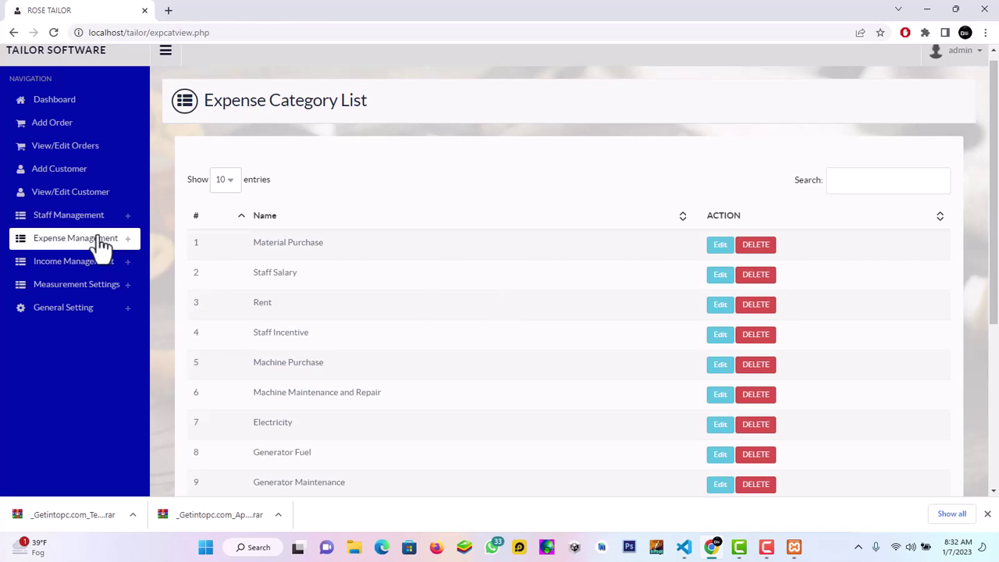
{"action": "left_click", "coordinate": [80, 107]}
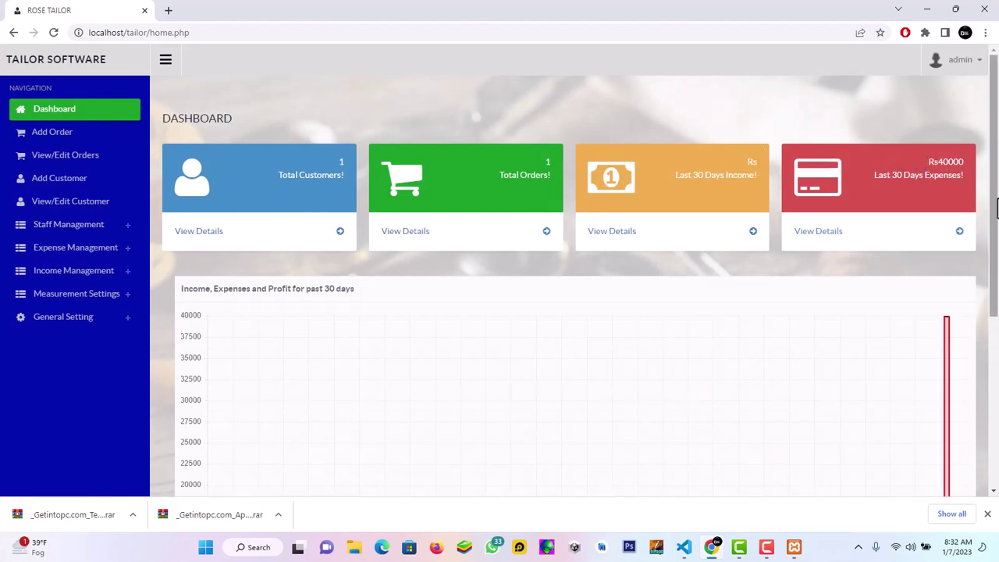
{"action": "left_click_drag", "start_coordinate": [995, 238], "coordinate": [996, 354]}
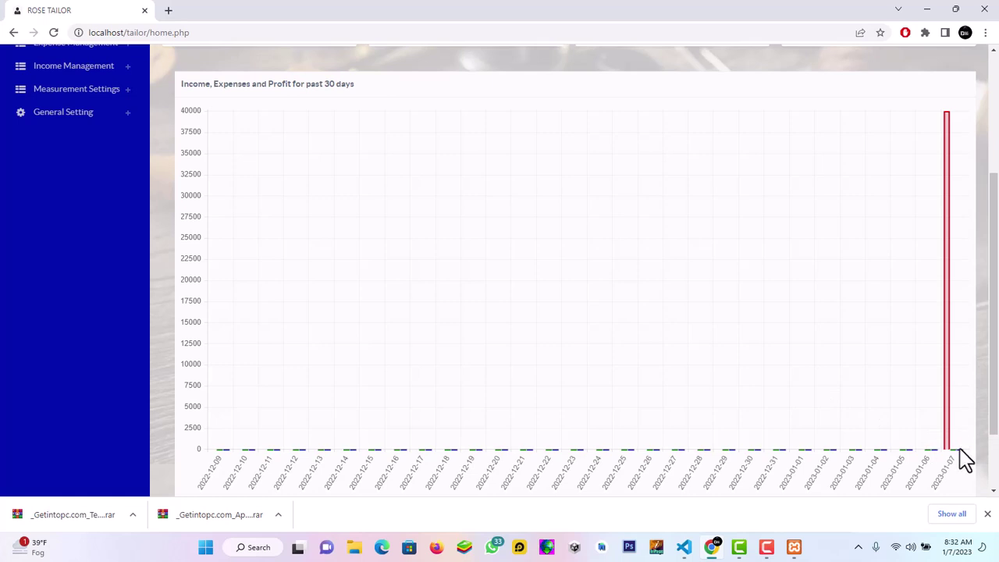
{"action": "left_click_drag", "start_coordinate": [994, 428], "coordinate": [994, 348]}
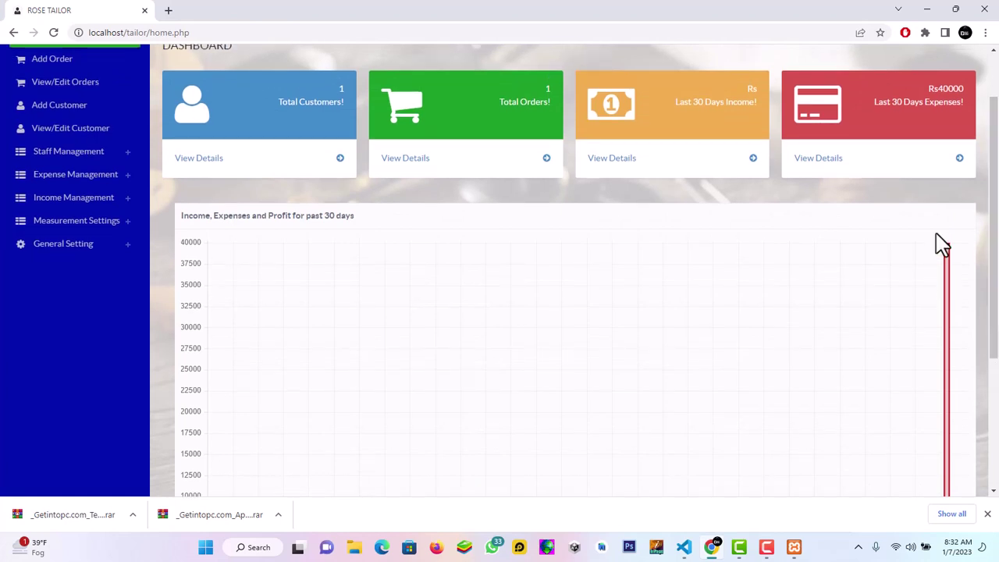
{"action": "mouse_move", "coordinate": [949, 279]}
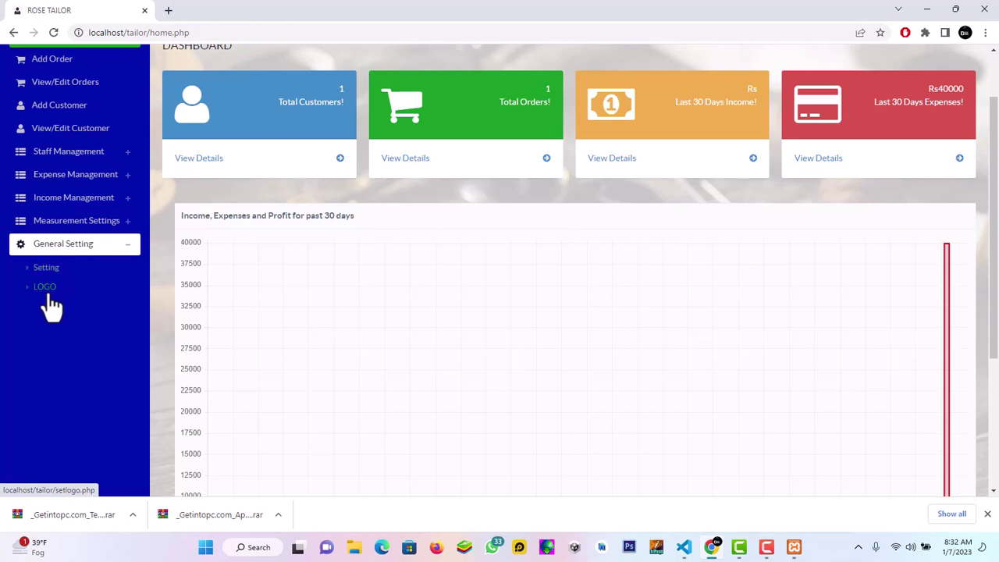
View the Logo page, then General Setting with company Rose Tailor, currency Rs and SMS API details
{"action": "left_click", "coordinate": [46, 295]}
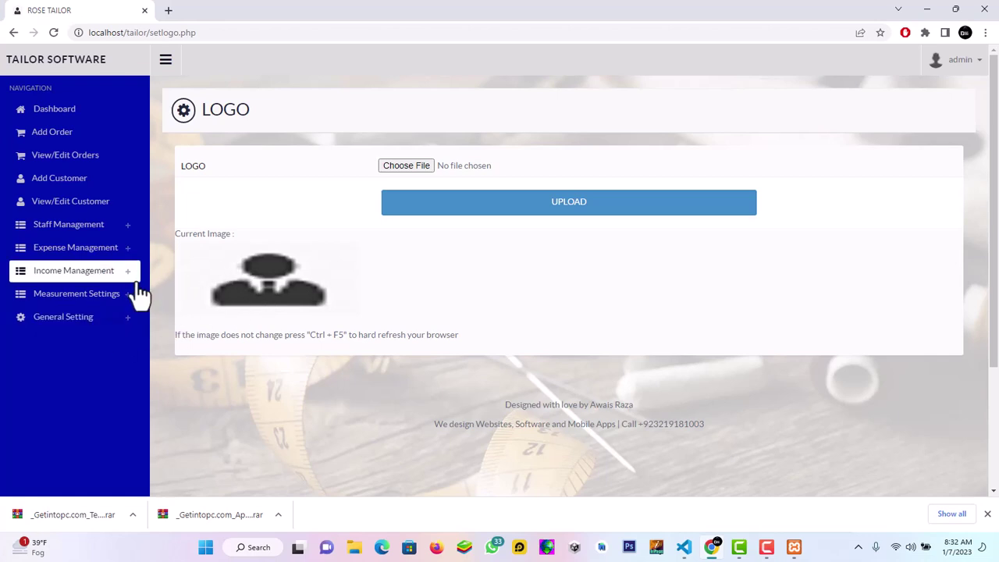
{"action": "left_click", "coordinate": [77, 318]}
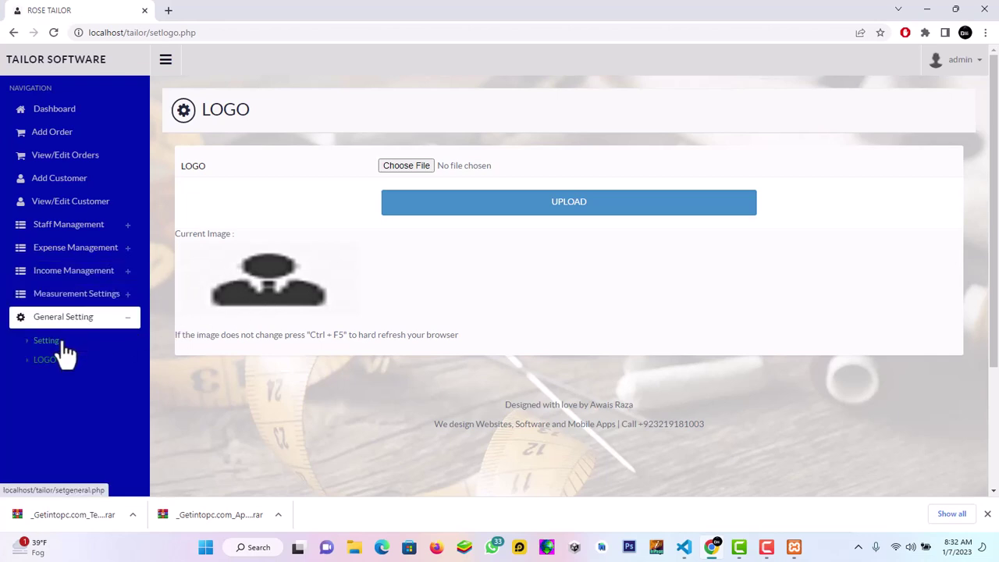
{"action": "left_click", "coordinate": [63, 343]}
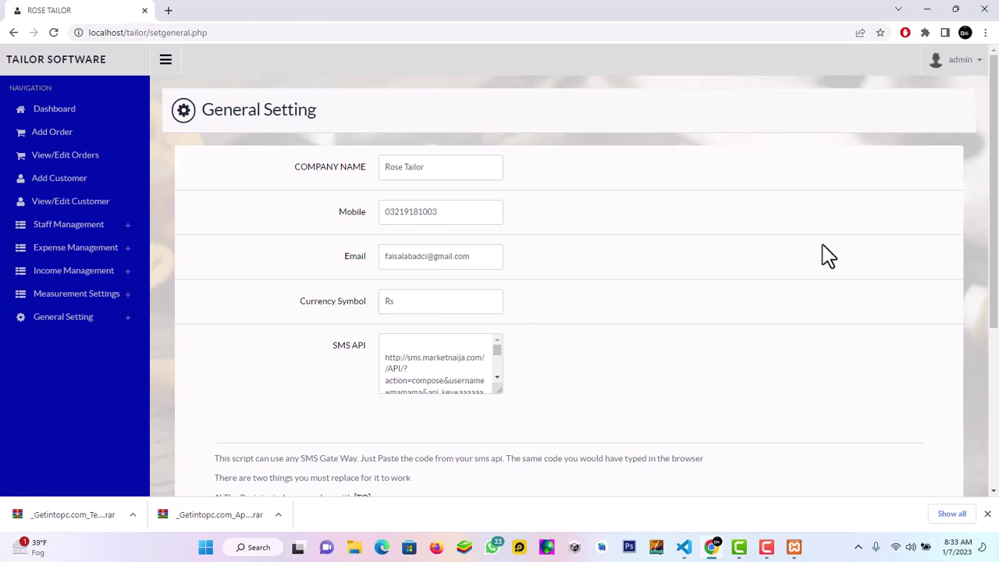
{"action": "left_click_drag", "start_coordinate": [994, 196], "coordinate": [996, 258]}
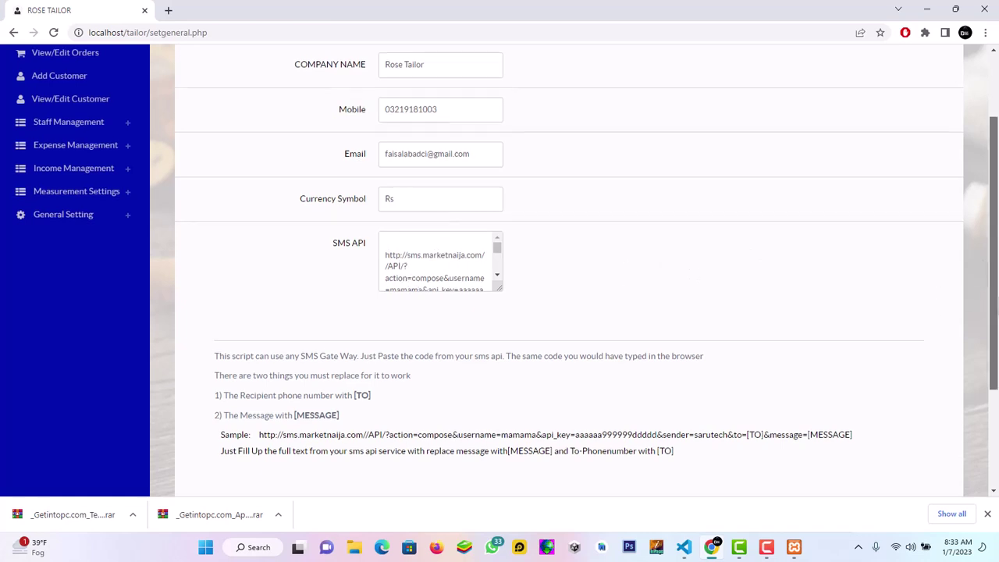
{"action": "left_click_drag", "start_coordinate": [991, 301], "coordinate": [977, 142]}
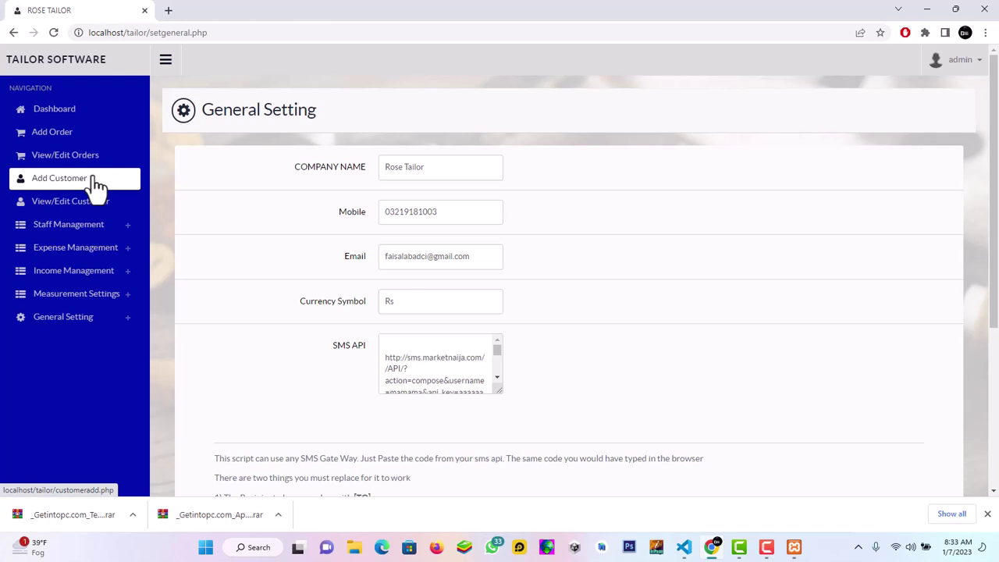
Look at the Add Income Category form and the five-category Income Category List, then return to Dashboard
{"action": "left_click", "coordinate": [77, 114]}
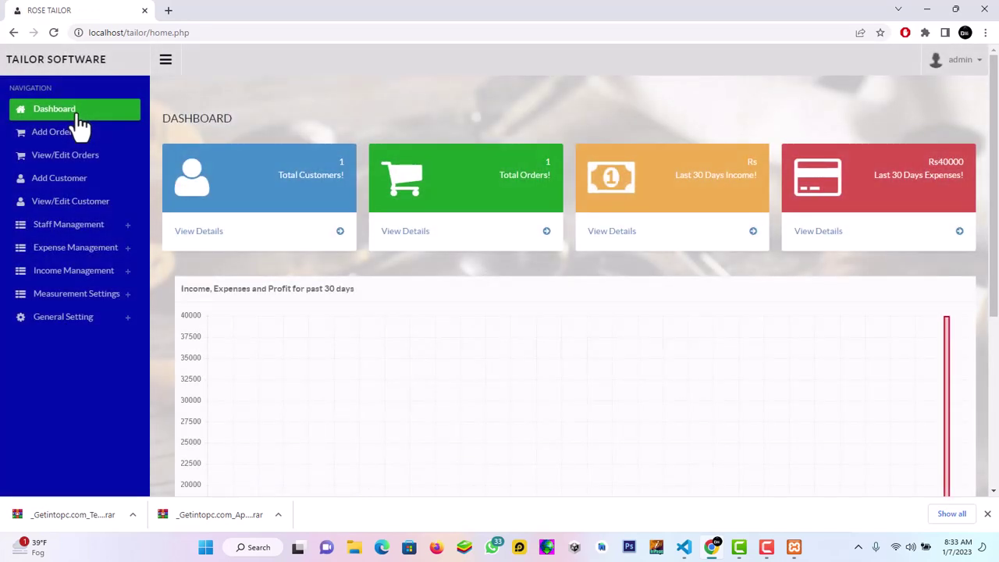
{"action": "left_click", "coordinate": [100, 288]}
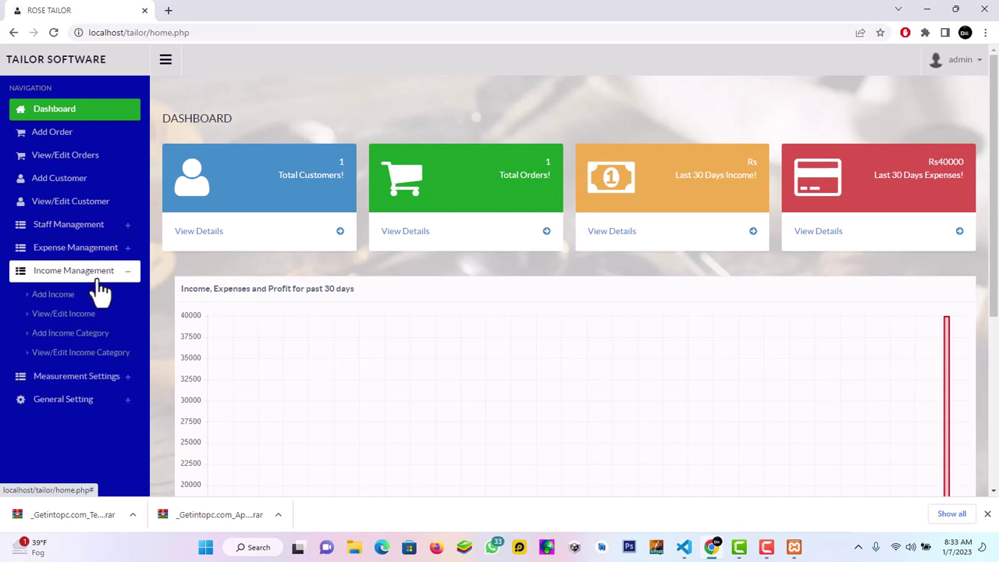
{"action": "left_click", "coordinate": [87, 335]}
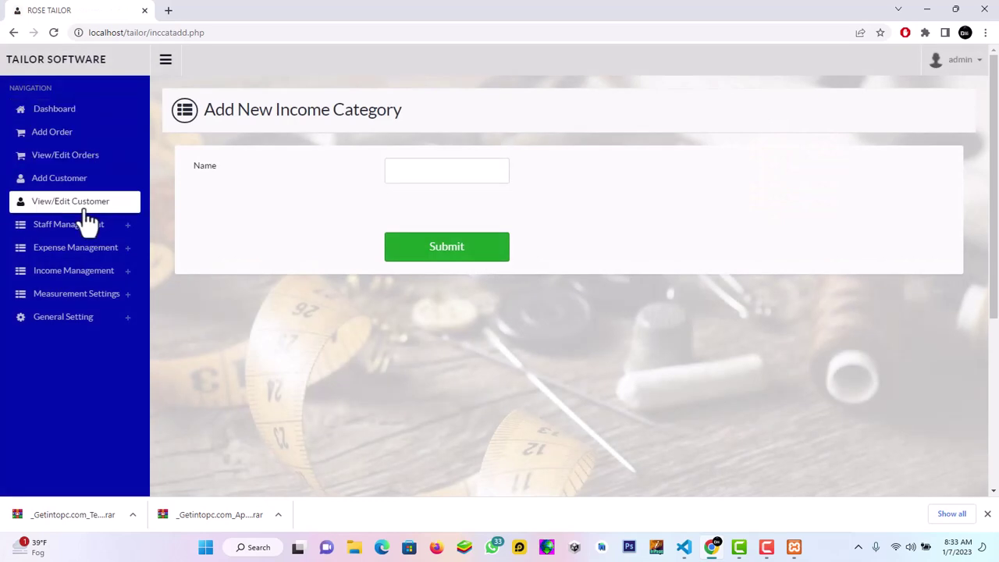
{"action": "left_click", "coordinate": [87, 282]}
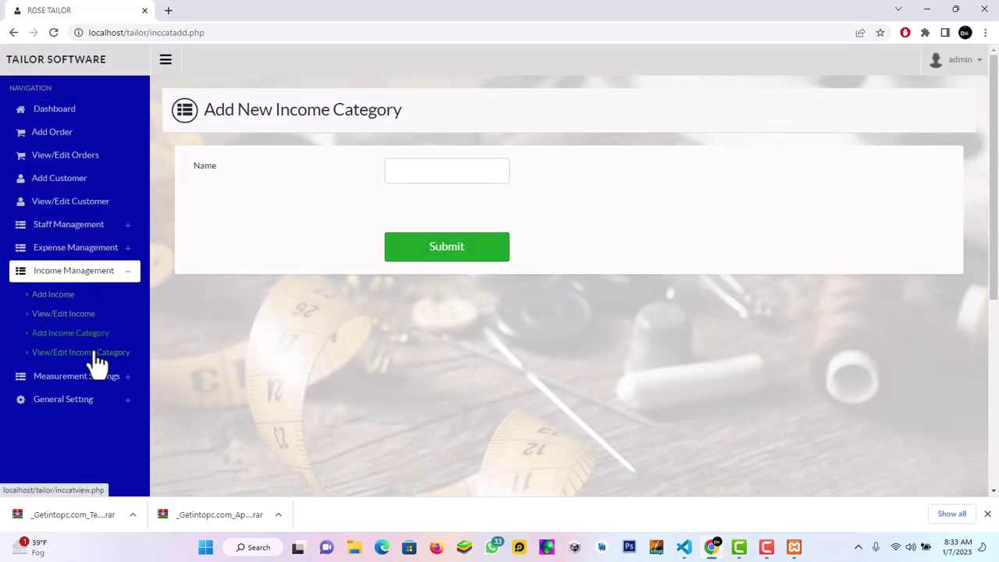
{"action": "left_click", "coordinate": [96, 357]}
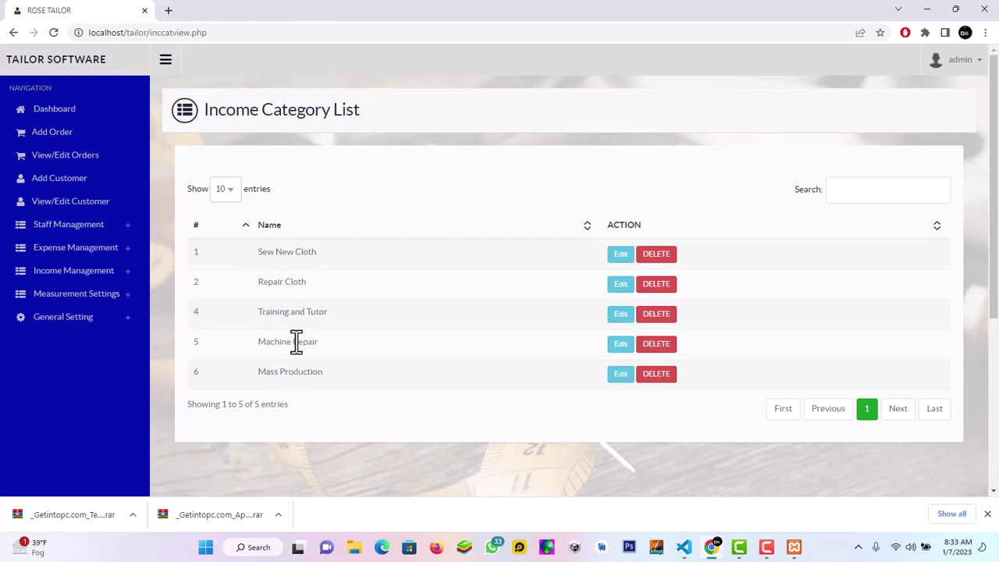
{"action": "left_click", "coordinate": [72, 115]}
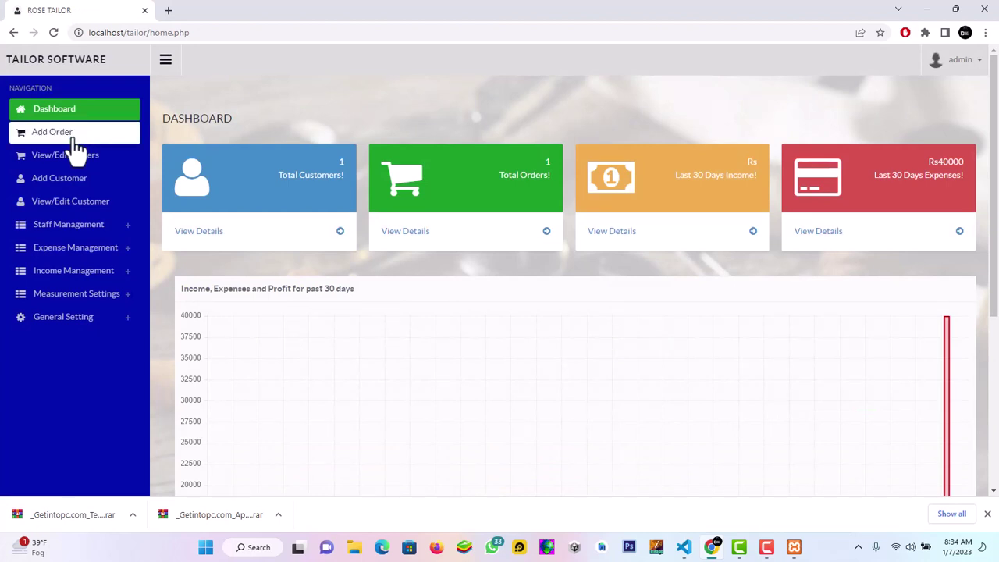
Open the order list and highlight the customer's phone number in order 12 (Rs 5000.00)
{"action": "left_click", "coordinate": [76, 154]}
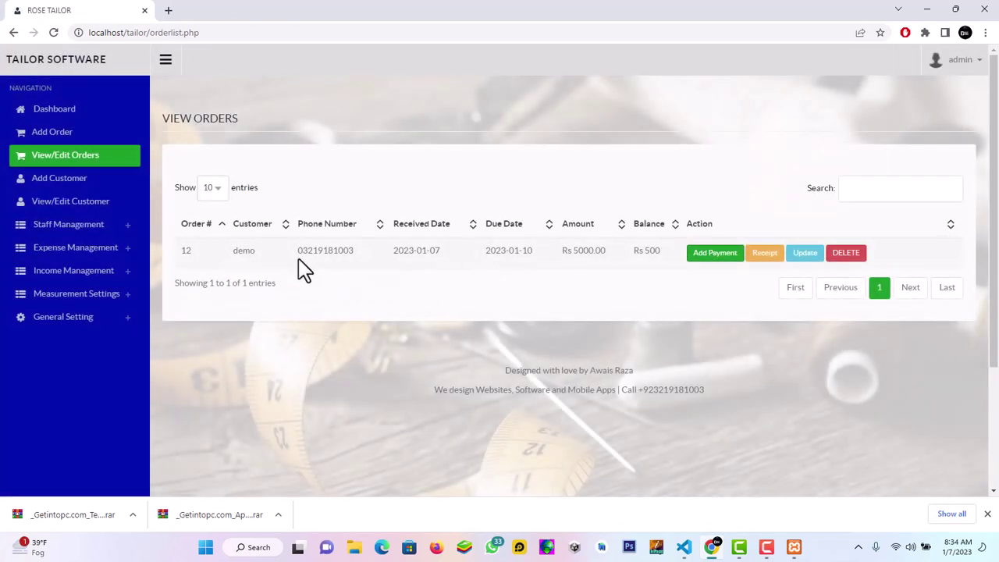
{"action": "left_click_drag", "start_coordinate": [297, 251], "coordinate": [354, 256]}
{"action": "left_click", "coordinate": [757, 556]}
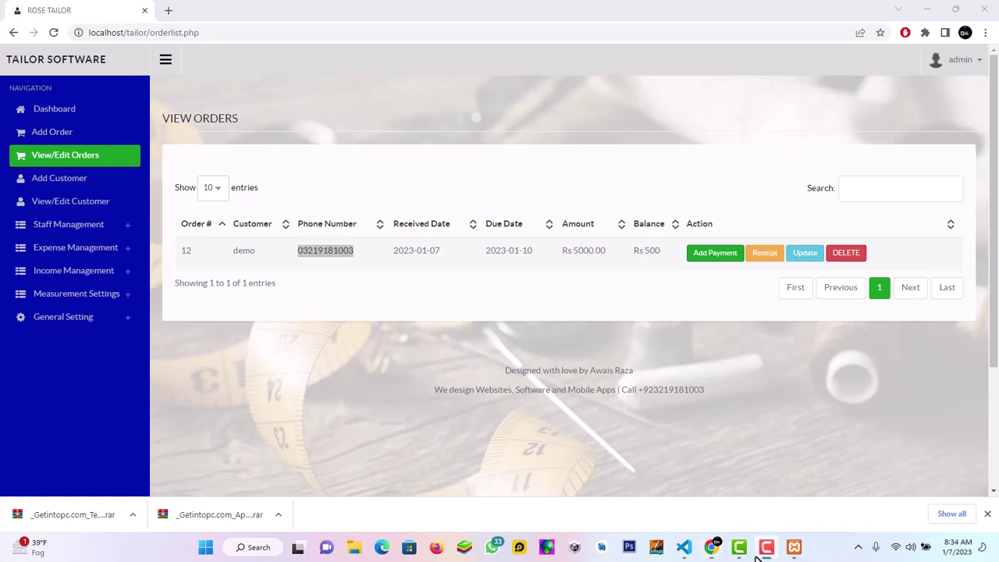